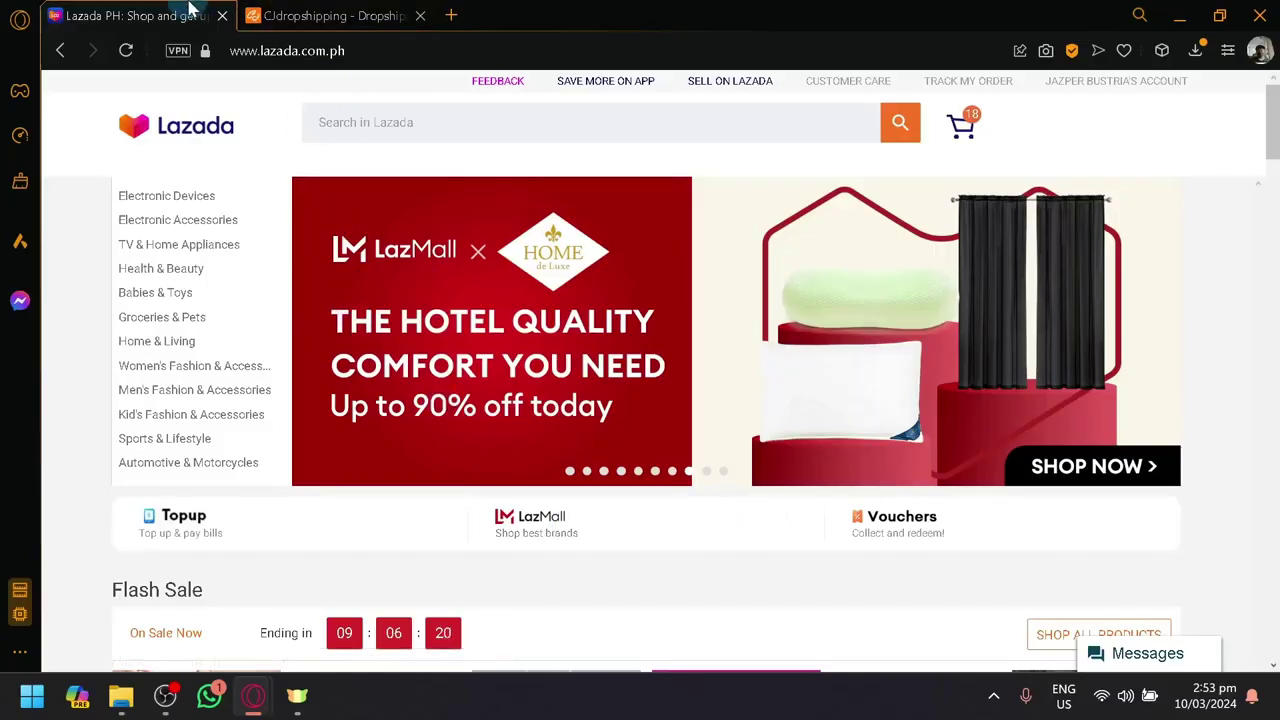
Step: Switch between the CJdropshipping and Lazada tabs and browse the Lazada shopping homepage
click(352, 16)
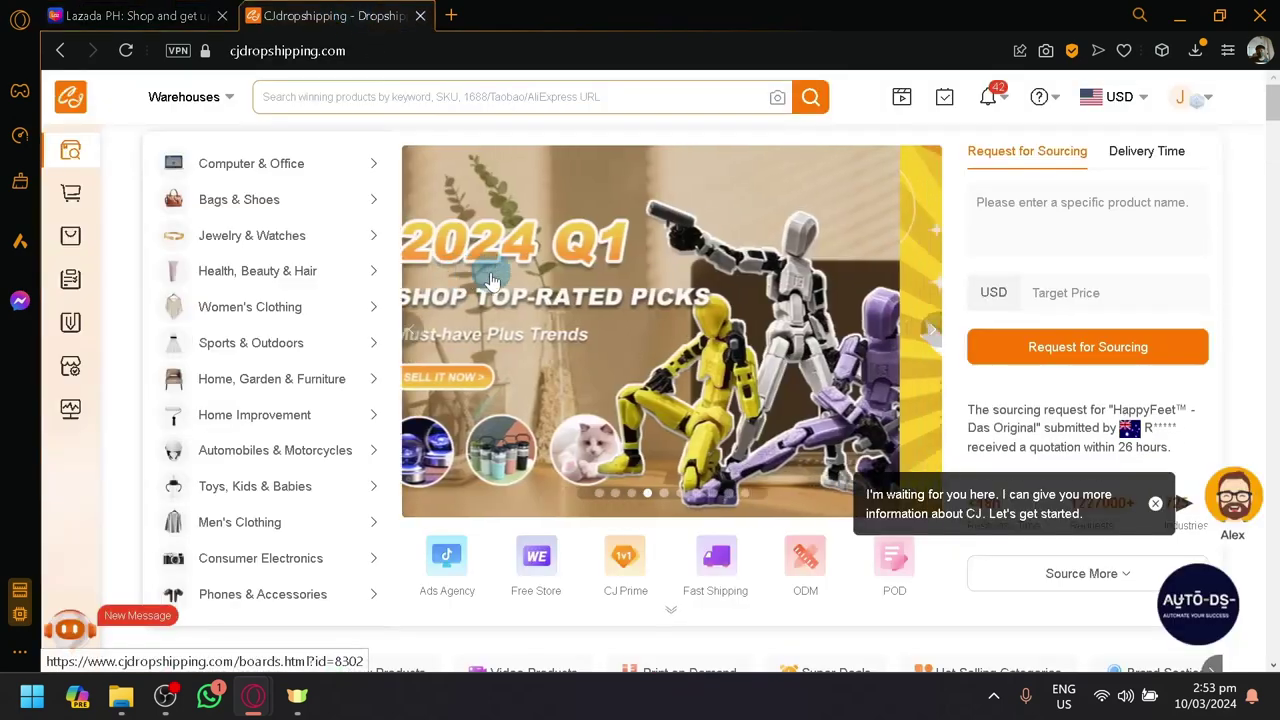
click(213, 10)
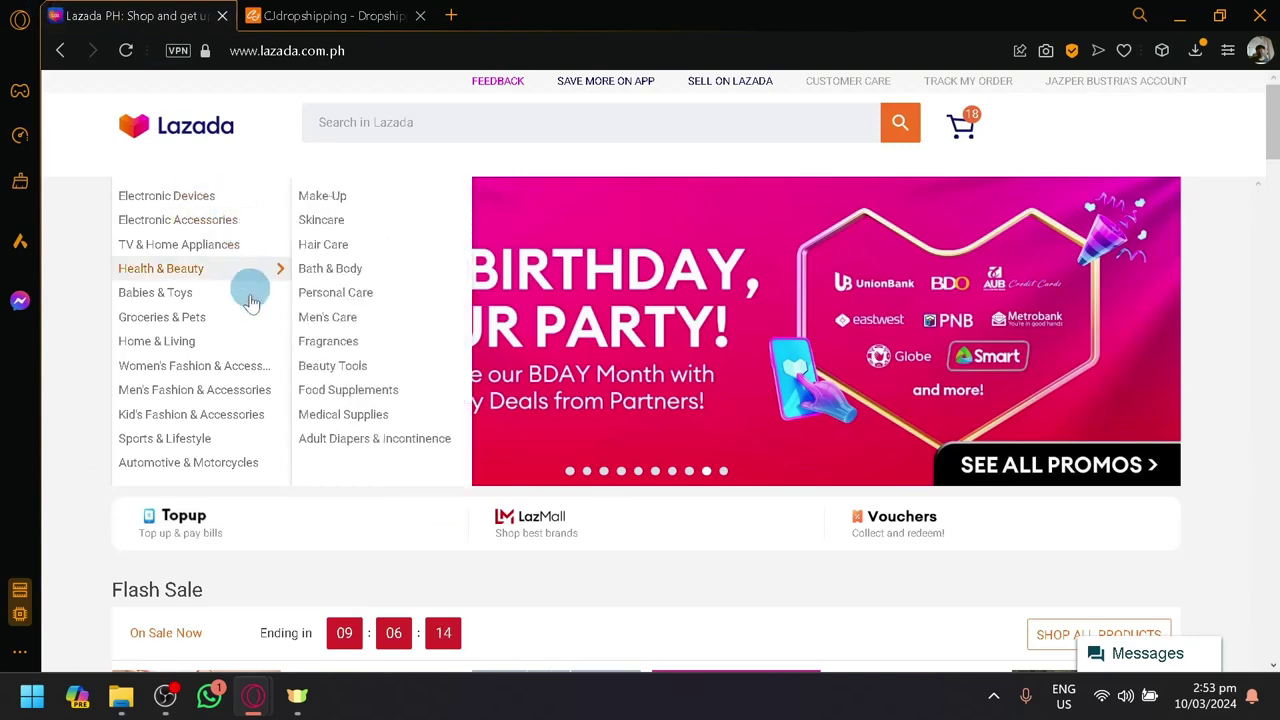
scroll(329, 551, down, 1)
click(305, 10)
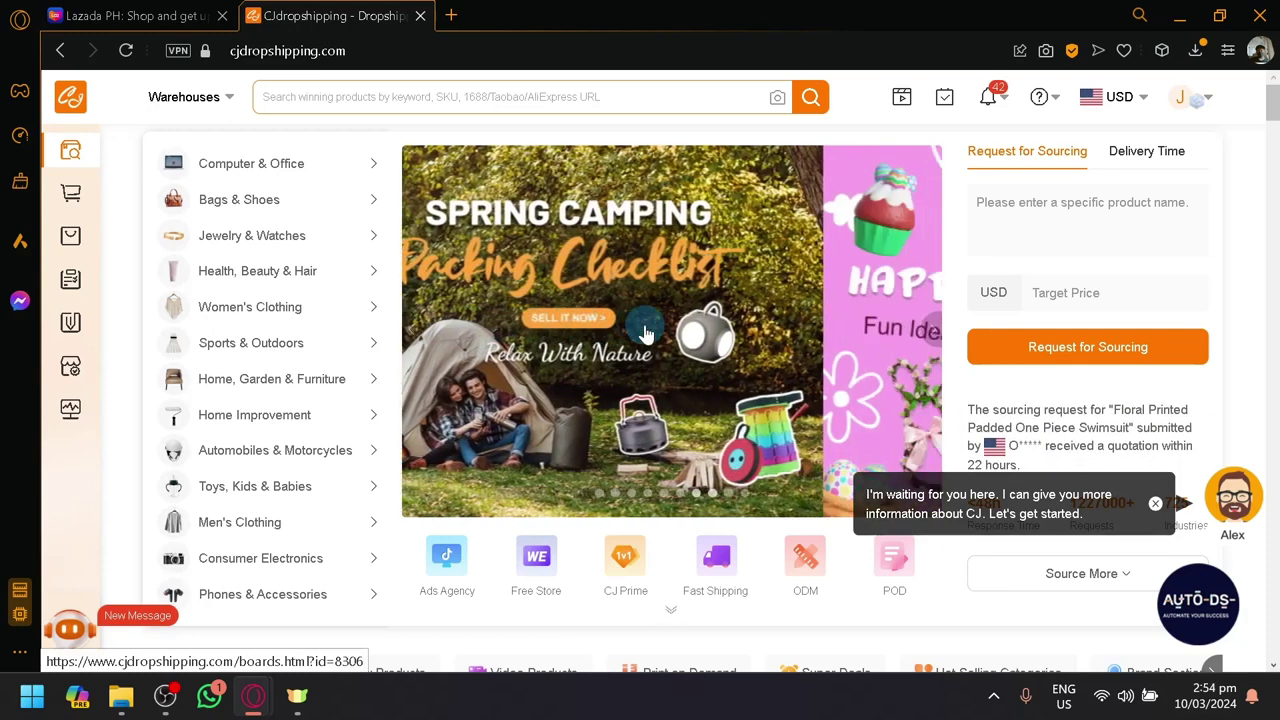
scroll(587, 338, down, 10)
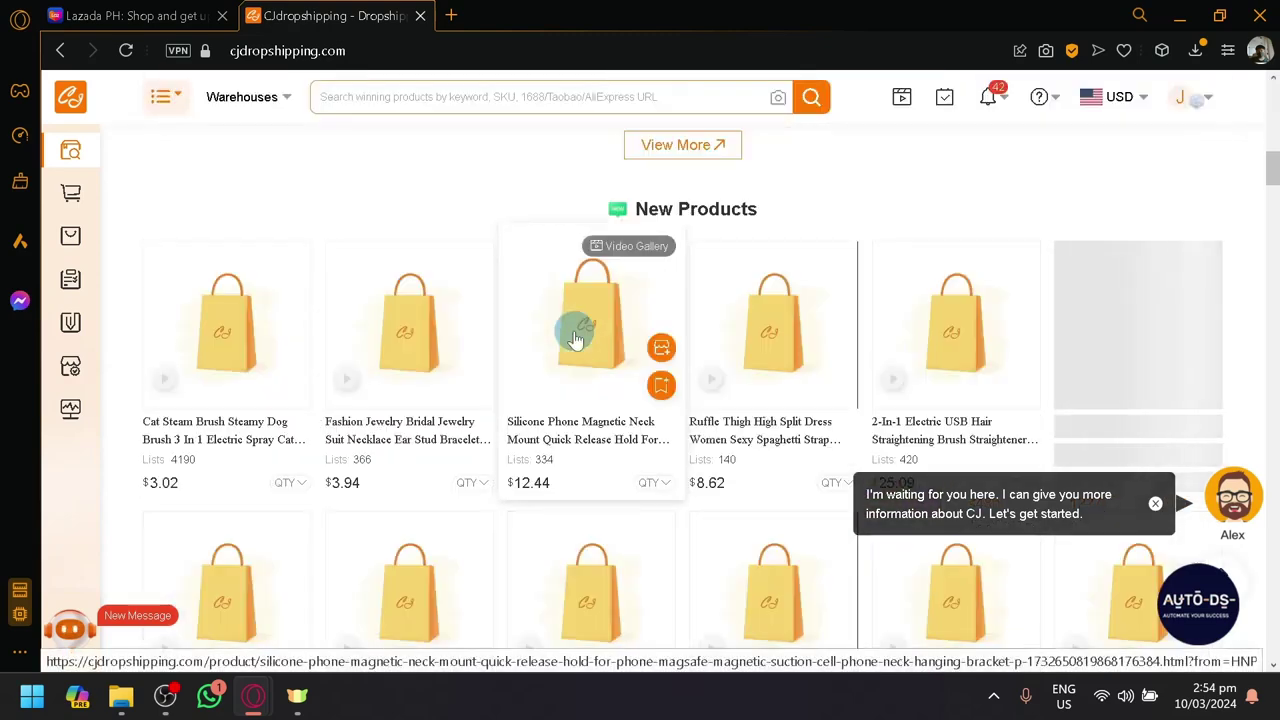
click(265, 205)
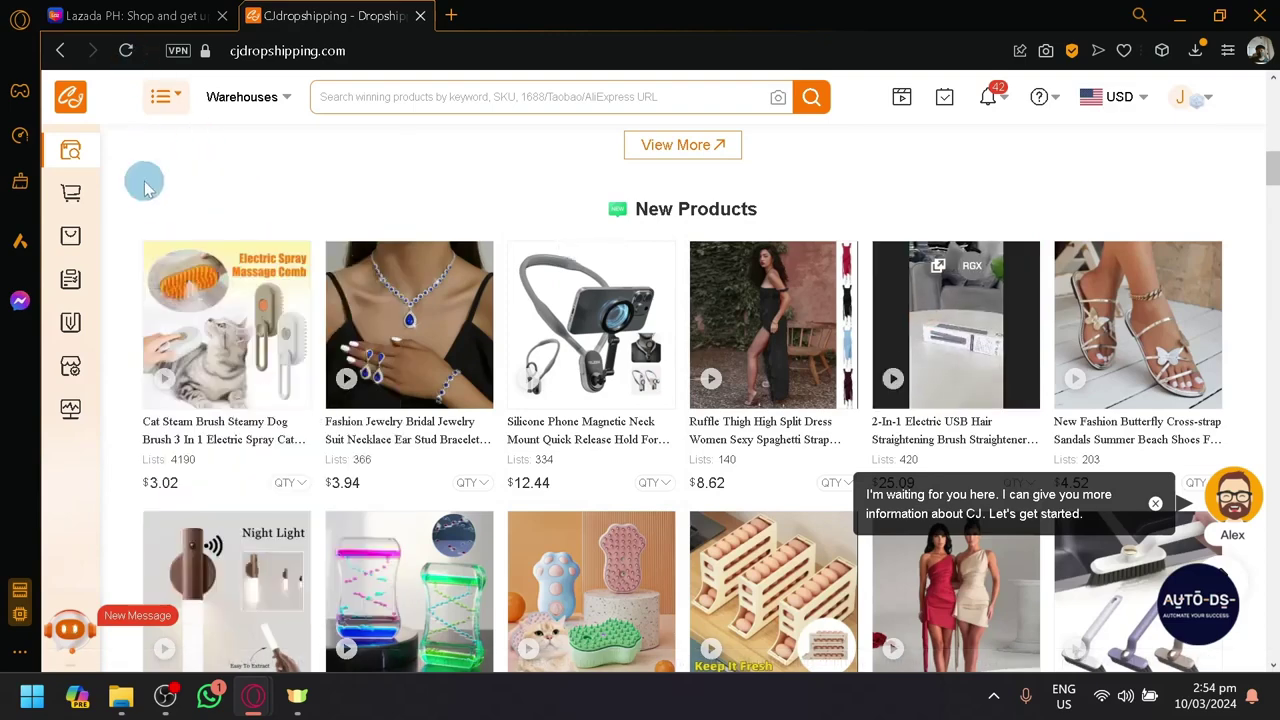
click(145, 8)
scroll(414, 443, down, 5)
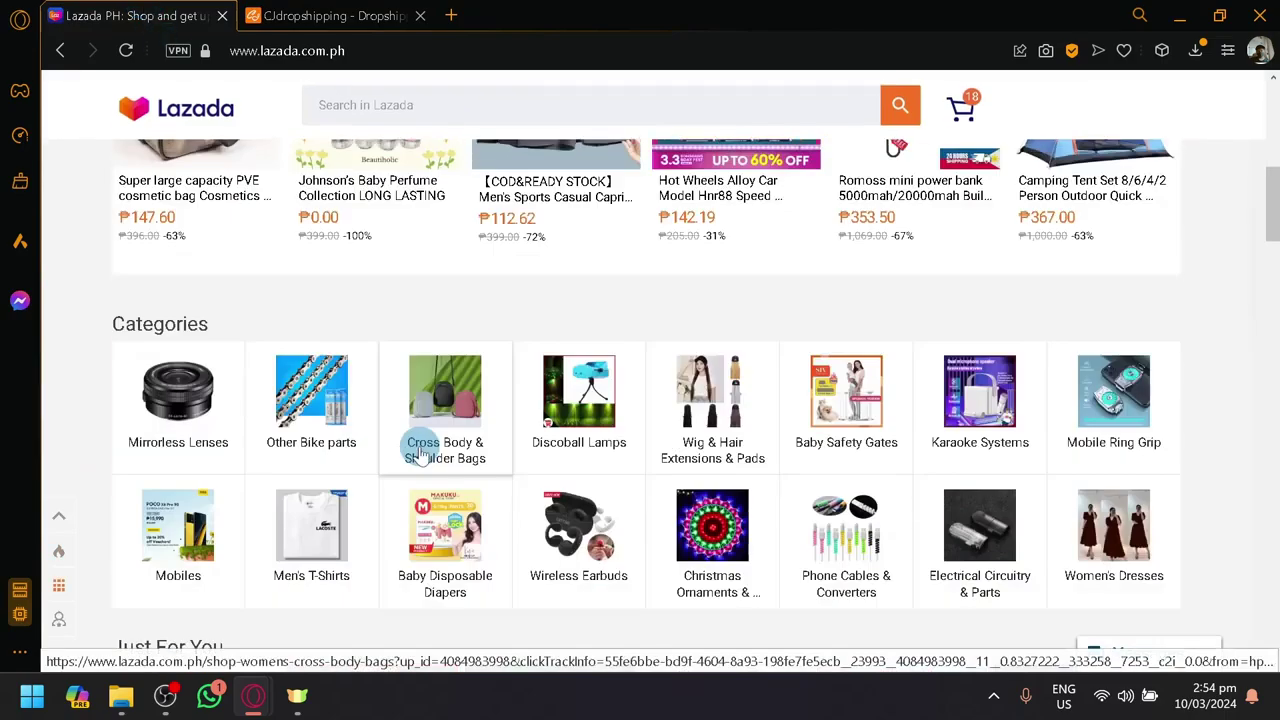
scroll(540, 495, down, 10)
scroll(540, 497, up, 10)
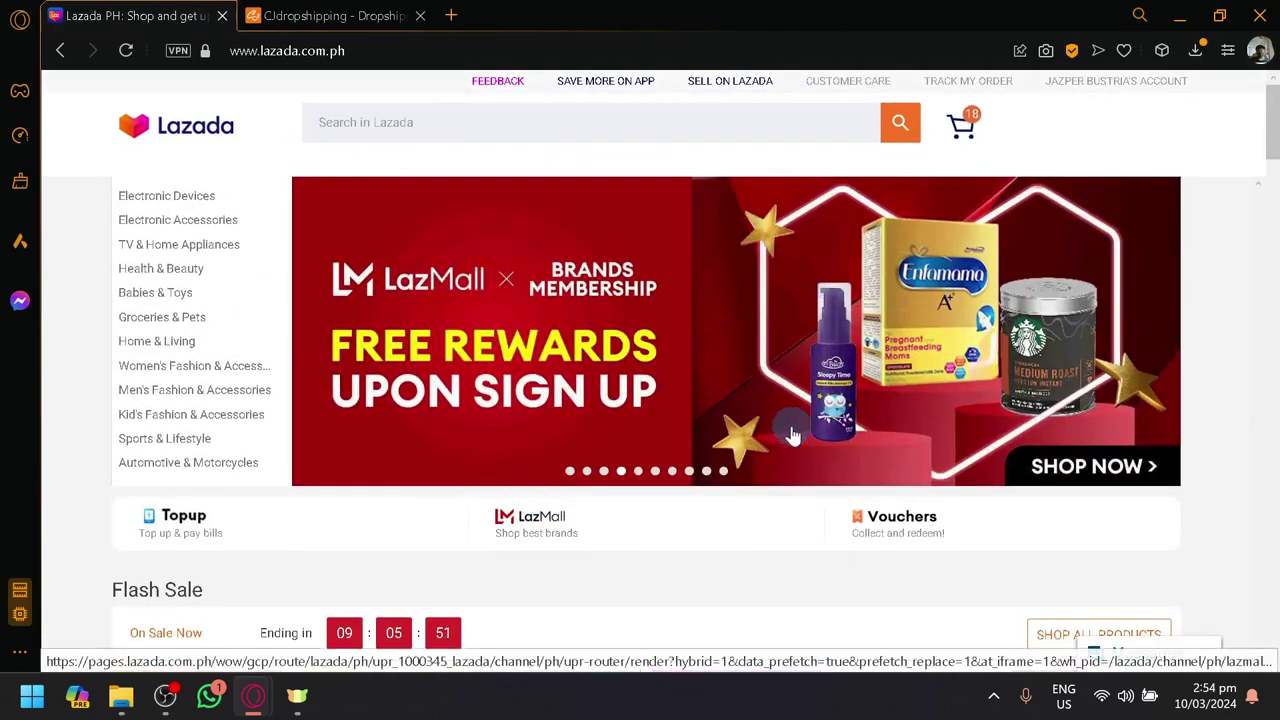
scroll(683, 555, down, 5)
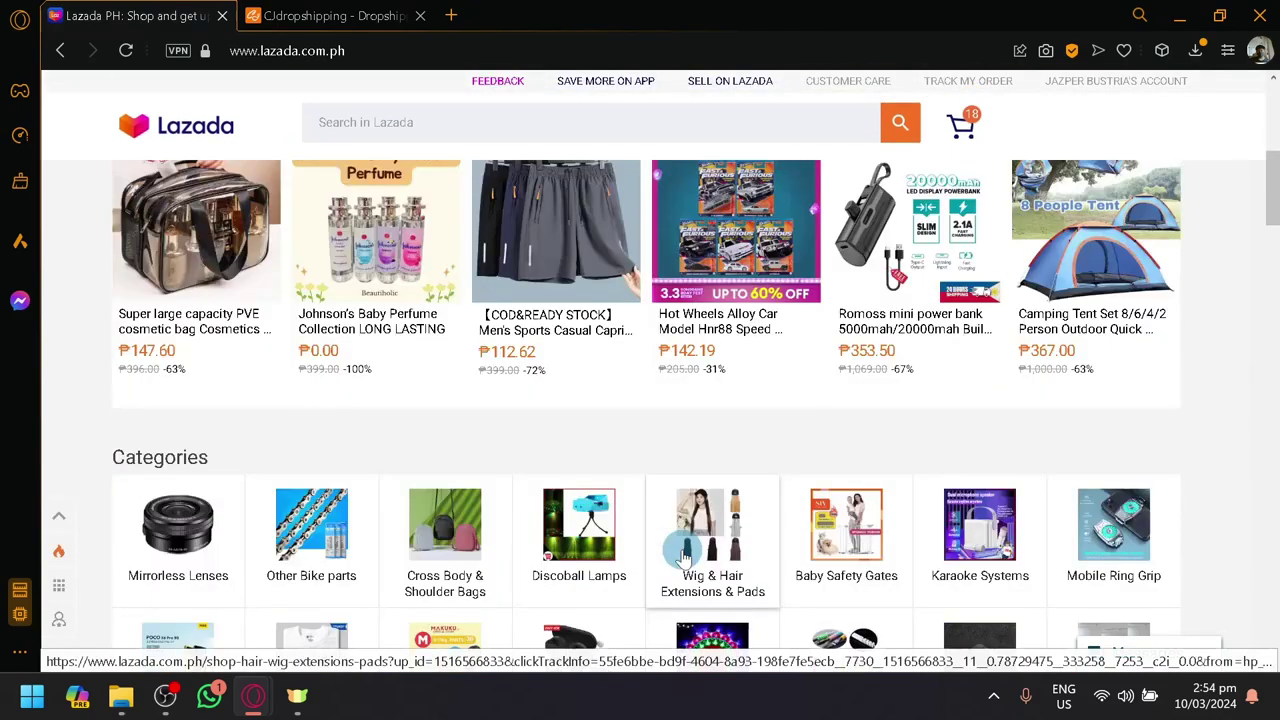
scroll(683, 555, up, 5)
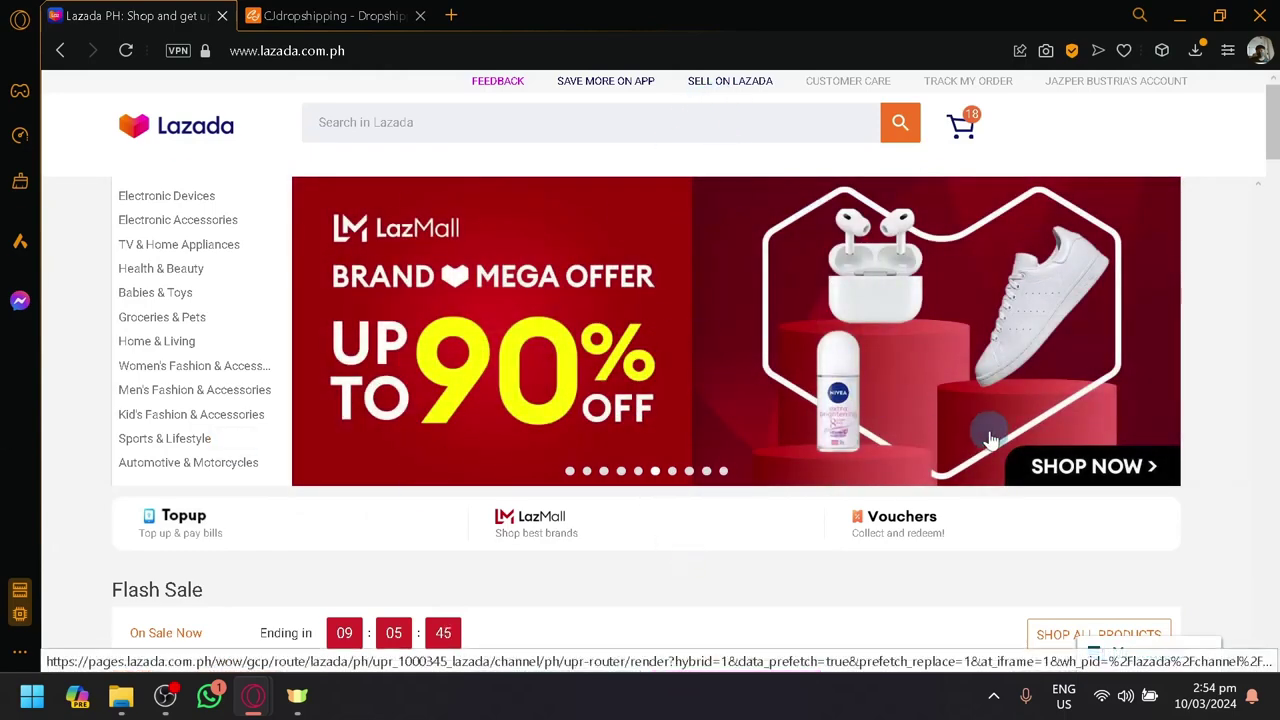
scroll(710, 146, up, 3)
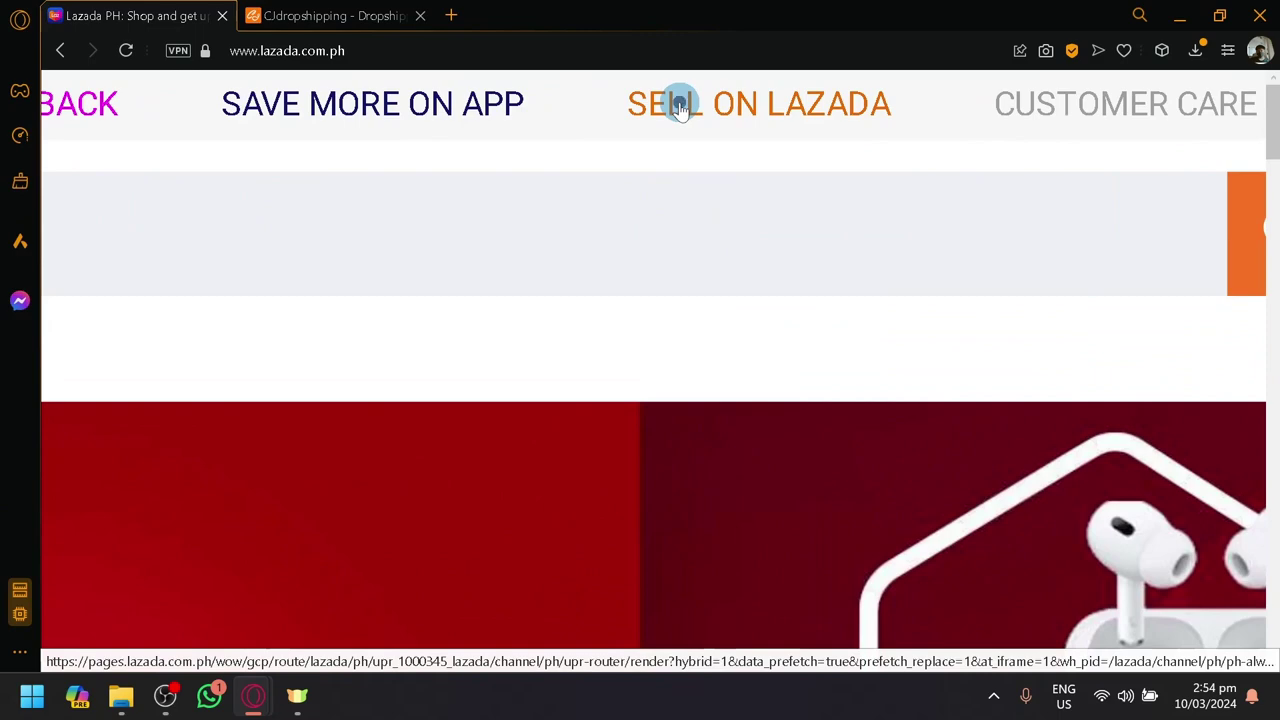
Step: Open SELL ON LAZADA and scroll to the Micro/Individual and Corporate Seller requirement cards
click(680, 106)
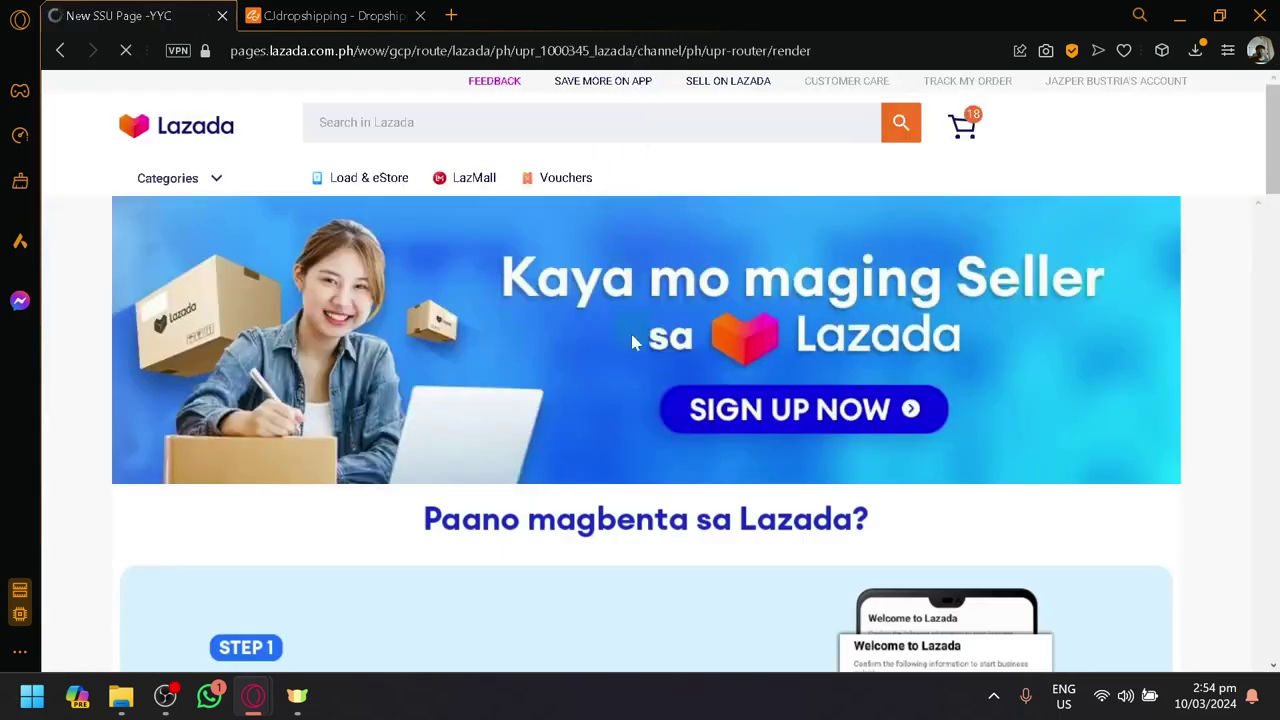
scroll(630, 346, down, 5)
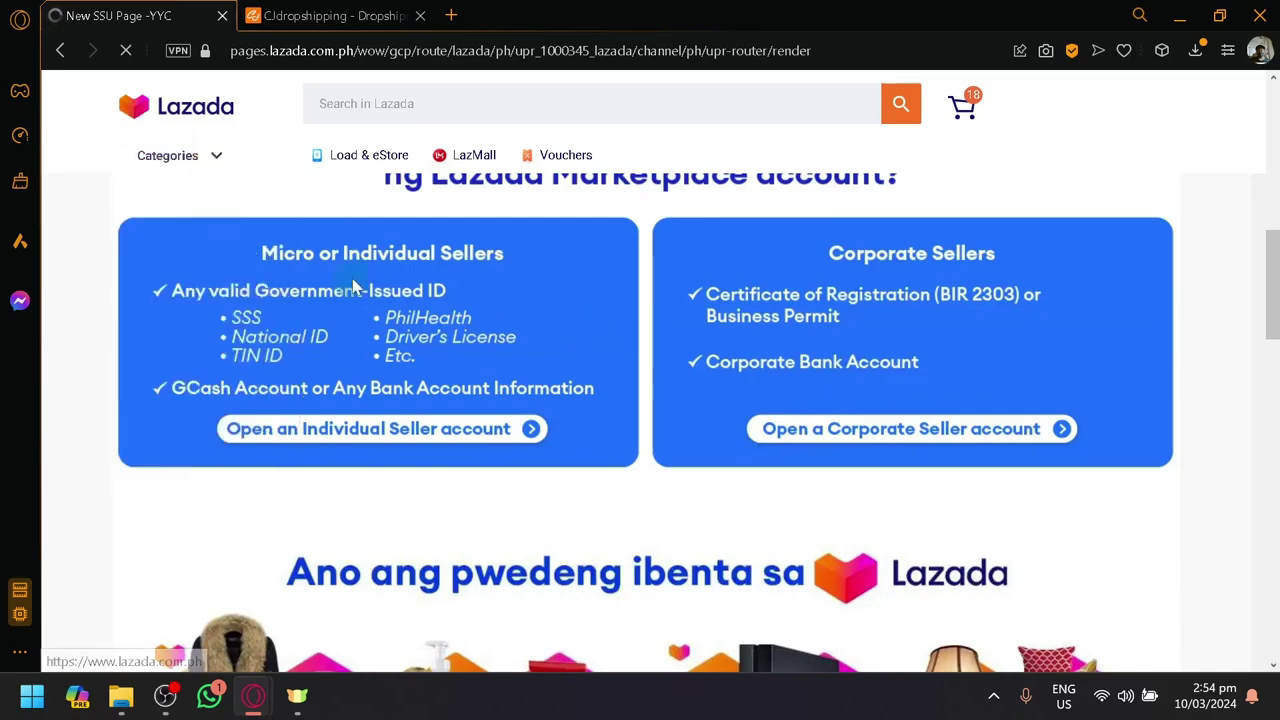
scroll(350, 292, down, 10)
scroll(343, 288, up, 11)
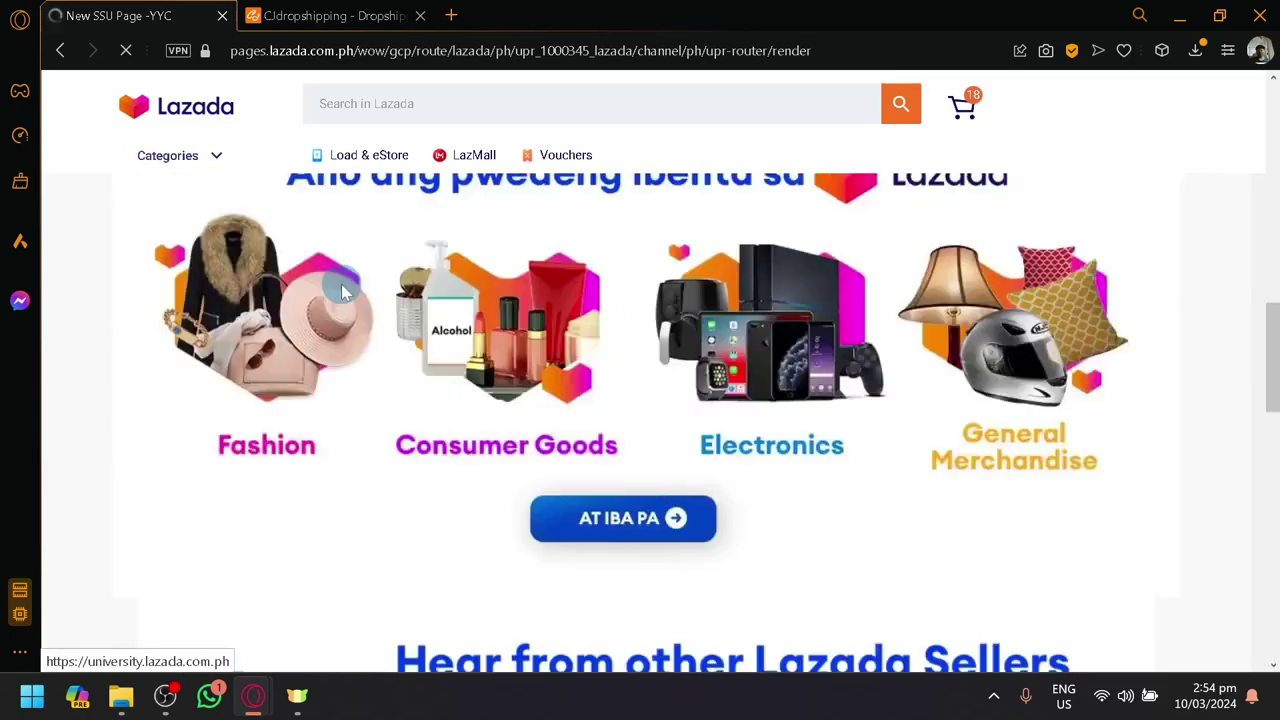
scroll(341, 288, down, 15)
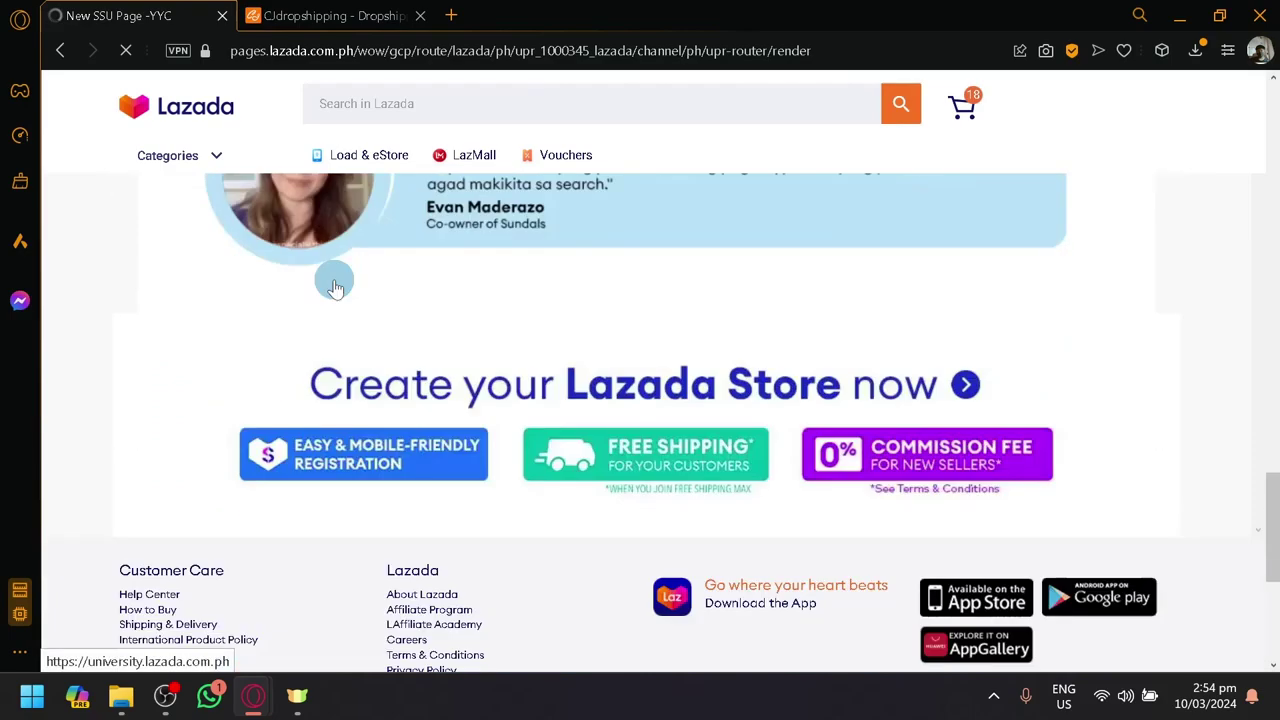
scroll(380, 405, up, 16)
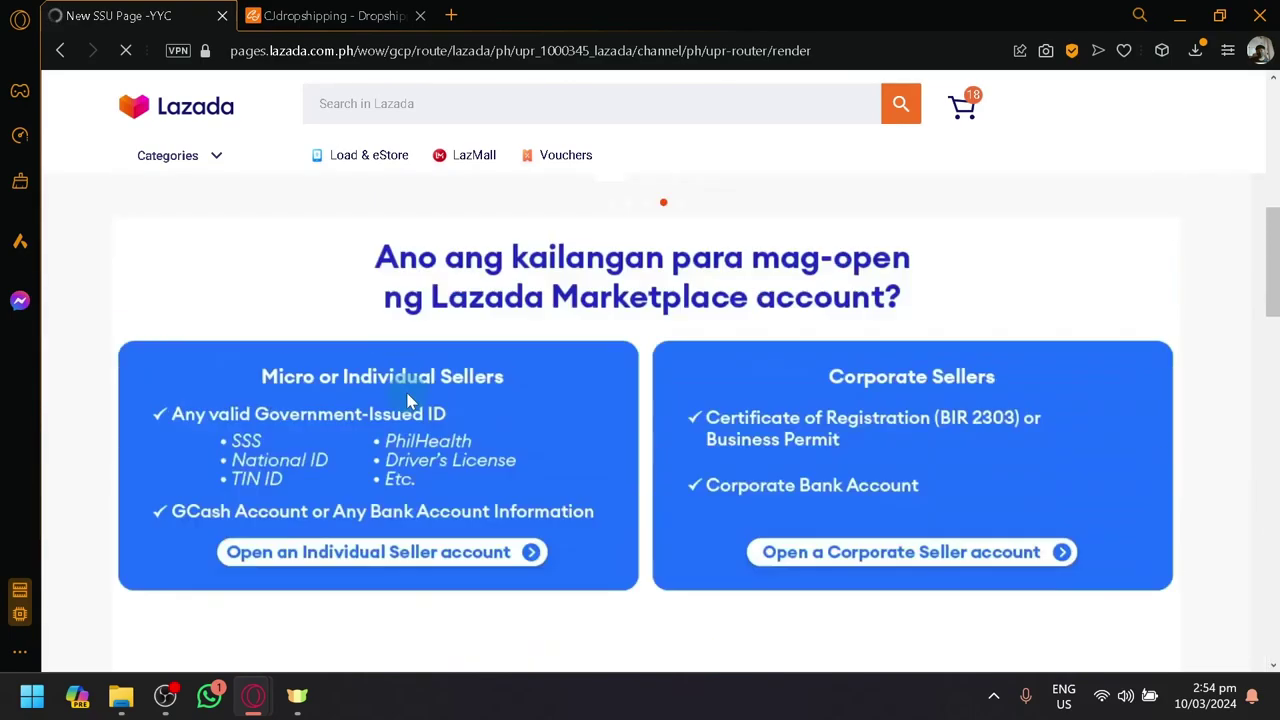
scroll(394, 403, up, 4)
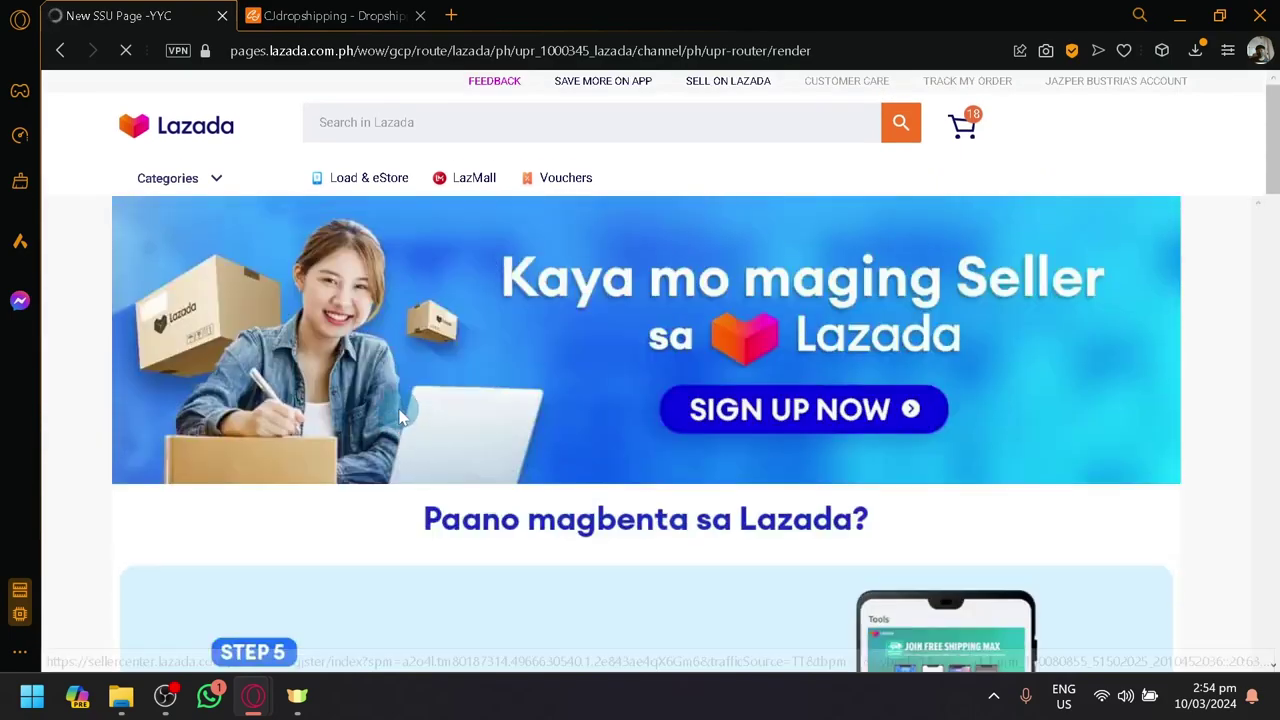
scroll(400, 408, down, 4)
scroll(400, 423, down, 4)
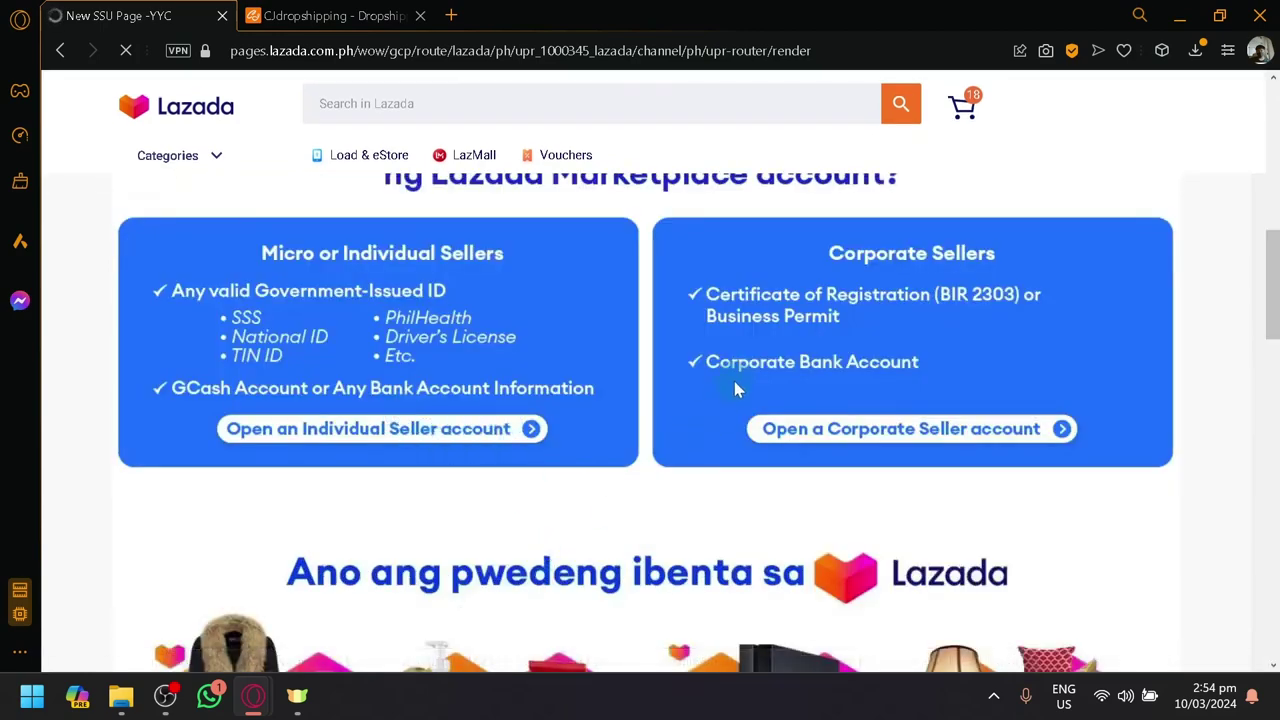
scroll(640, 410, down, 10)
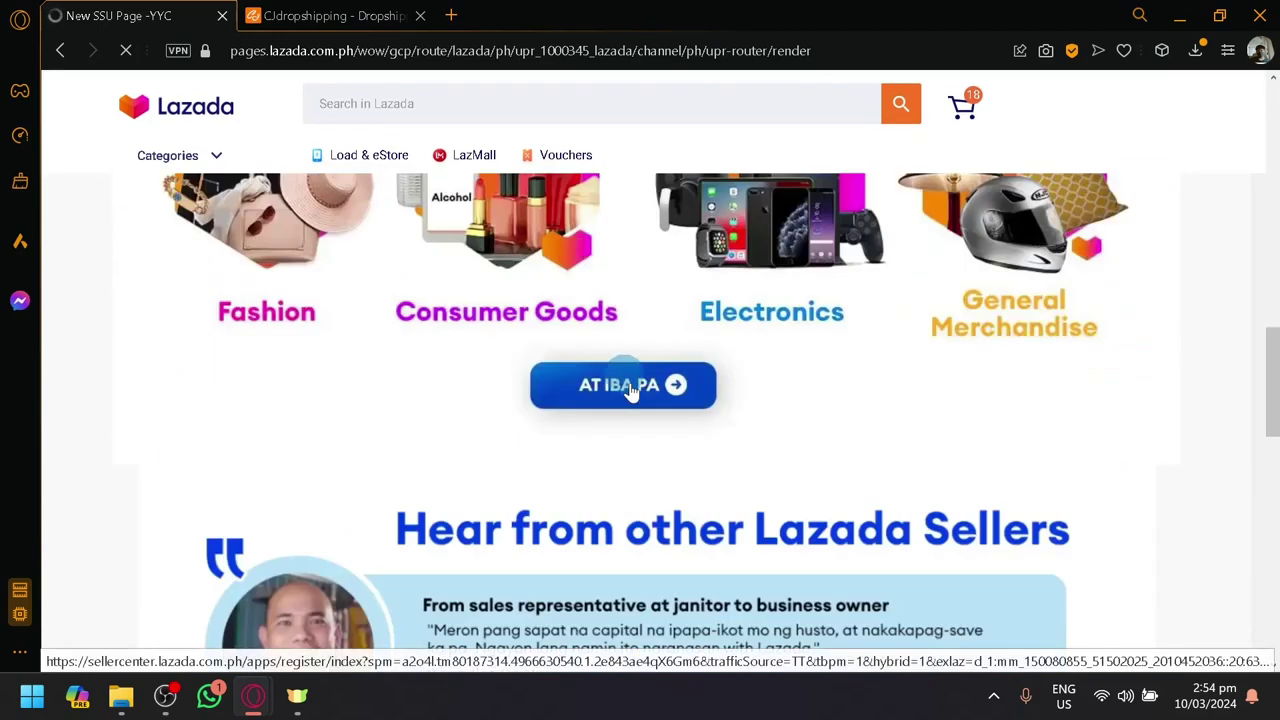
scroll(686, 462, up, 10)
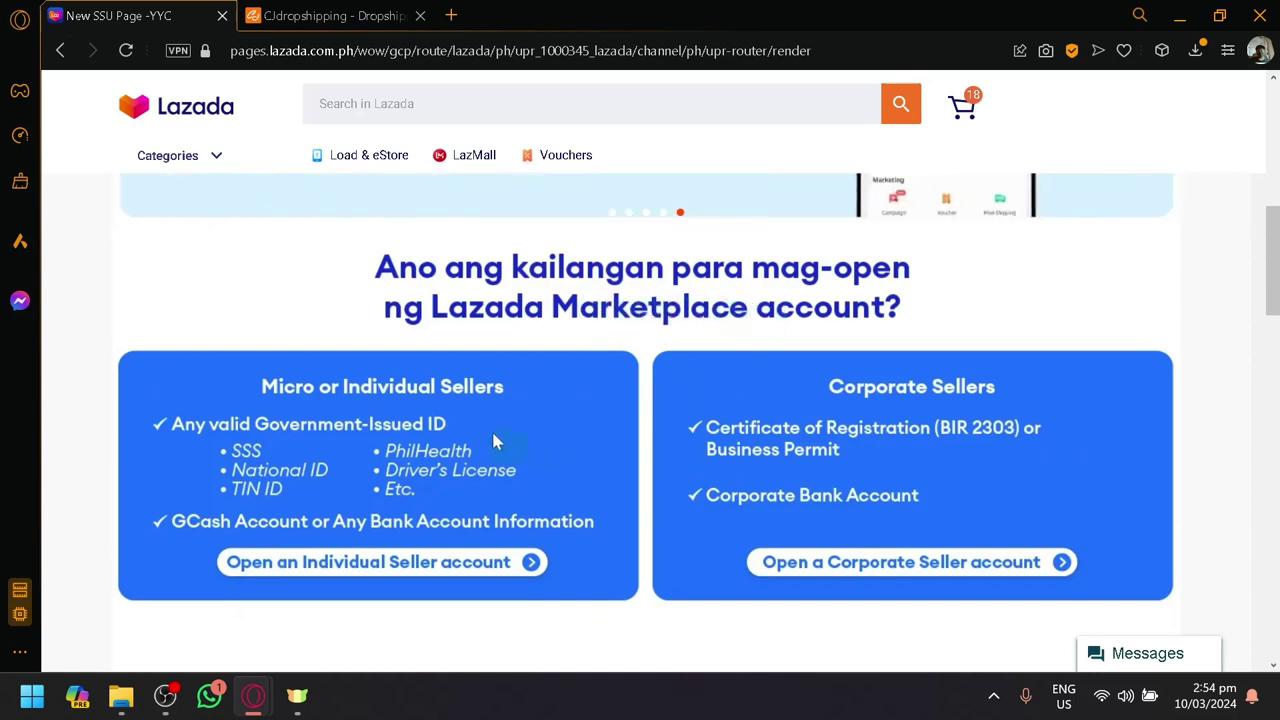
scroll(517, 427, down, 1)
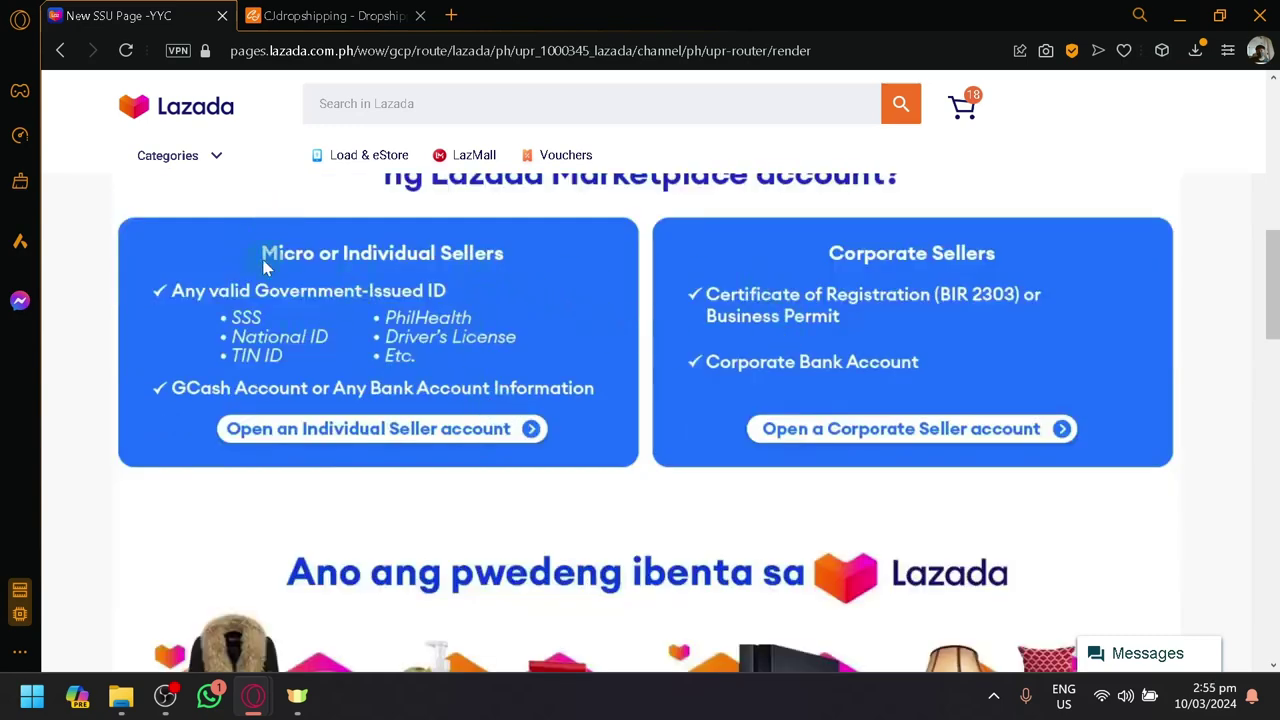
Step: Glance at CJdropshipping's New Products listing, then return to the Lazada seller sign-up page
scroll(264, 264, up, 5)
scroll(264, 264, down, 3)
scroll(264, 264, left, 2)
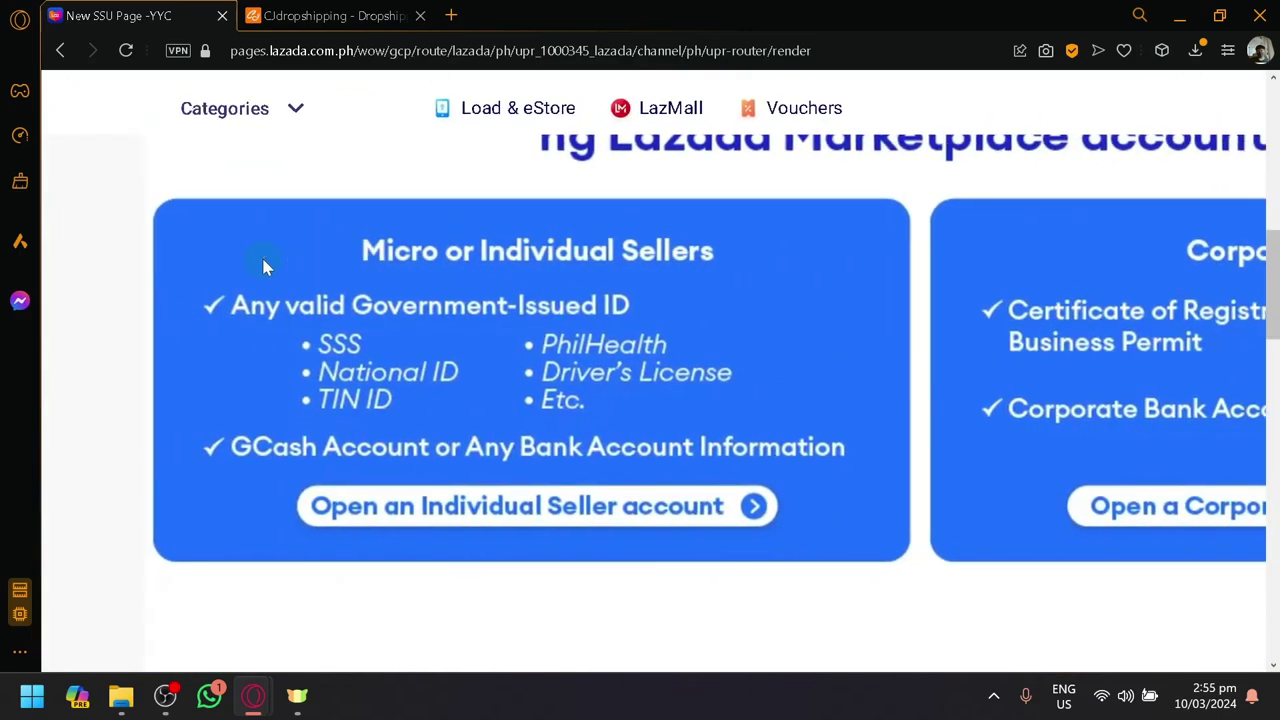
scroll(266, 259, up, 2)
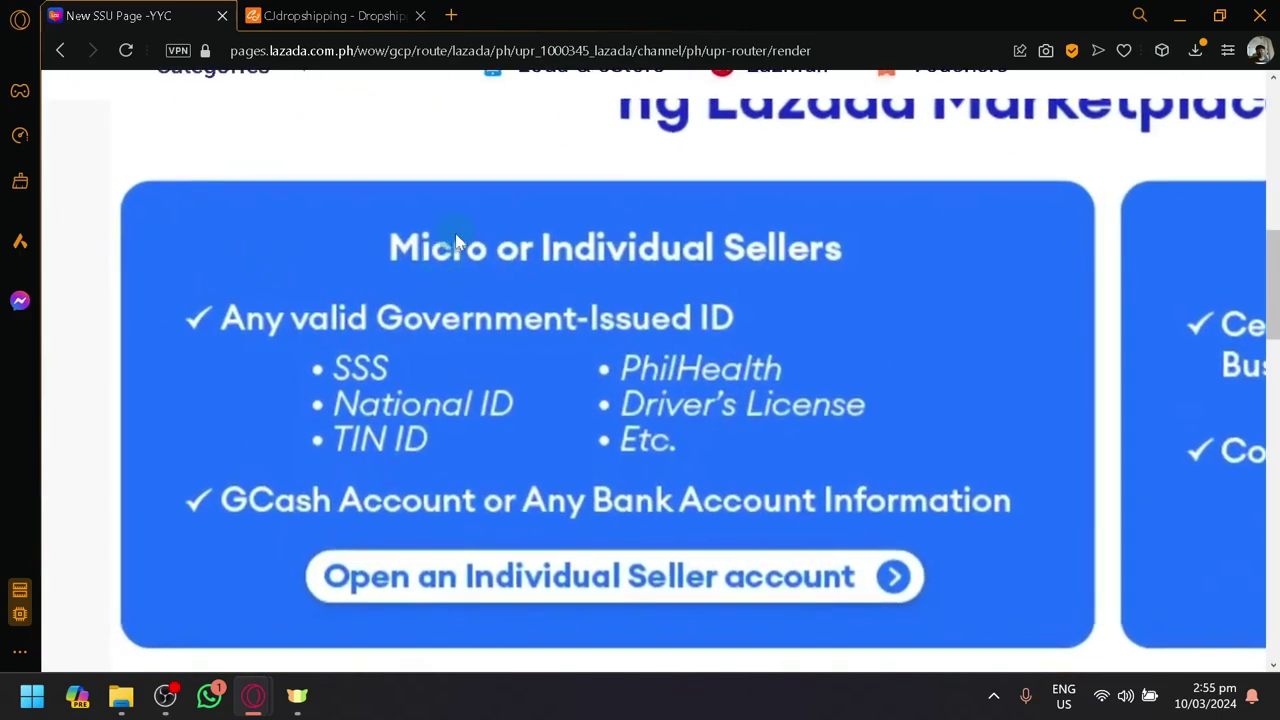
scroll(450, 243, down, 1)
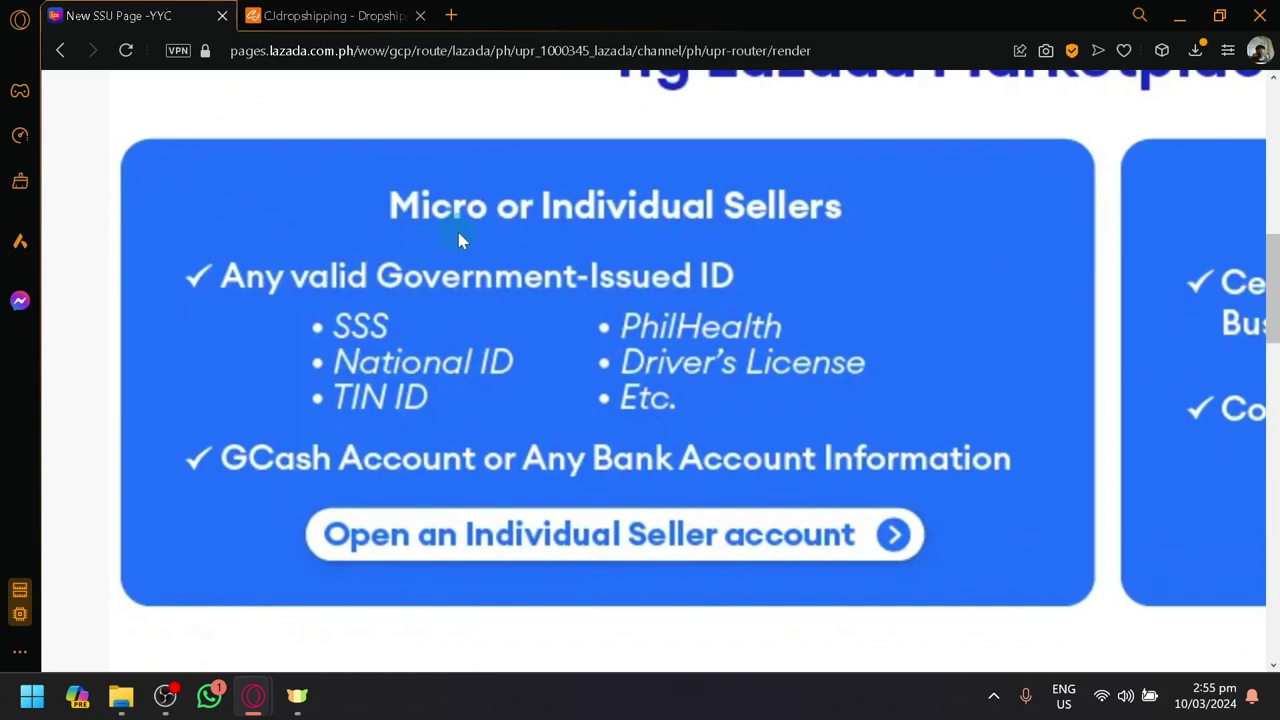
click(330, 15)
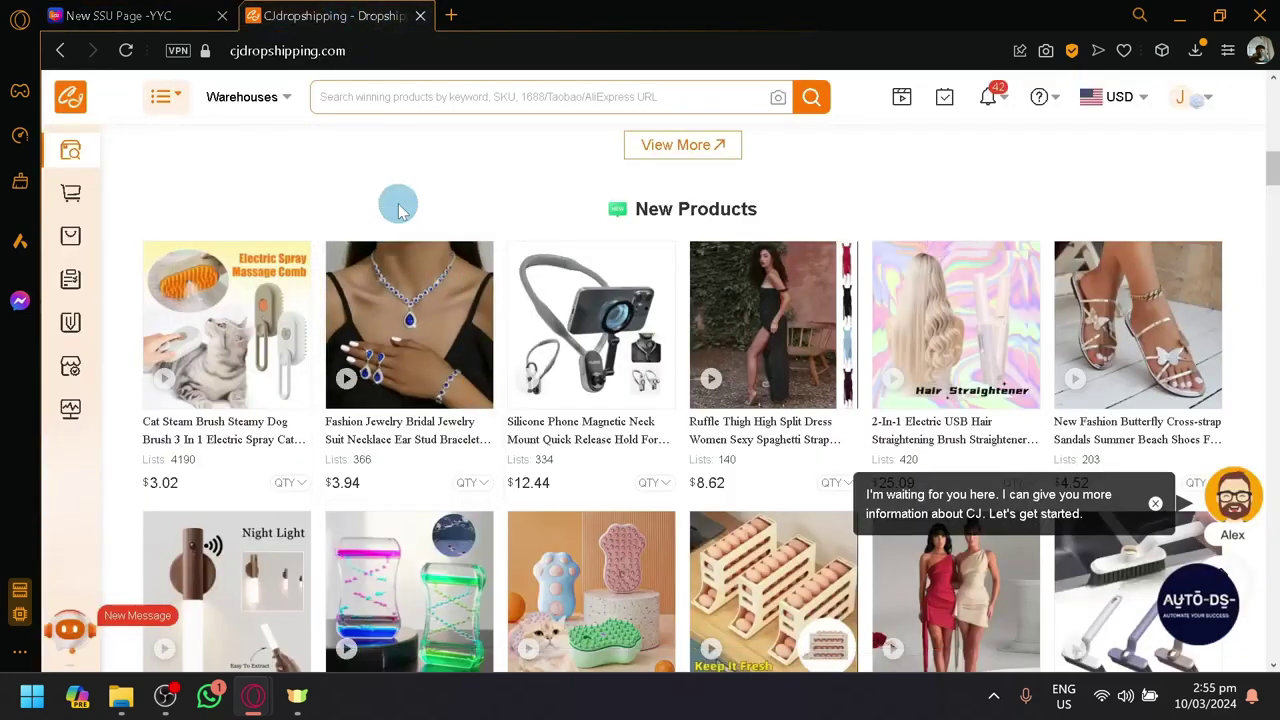
click(157, 12)
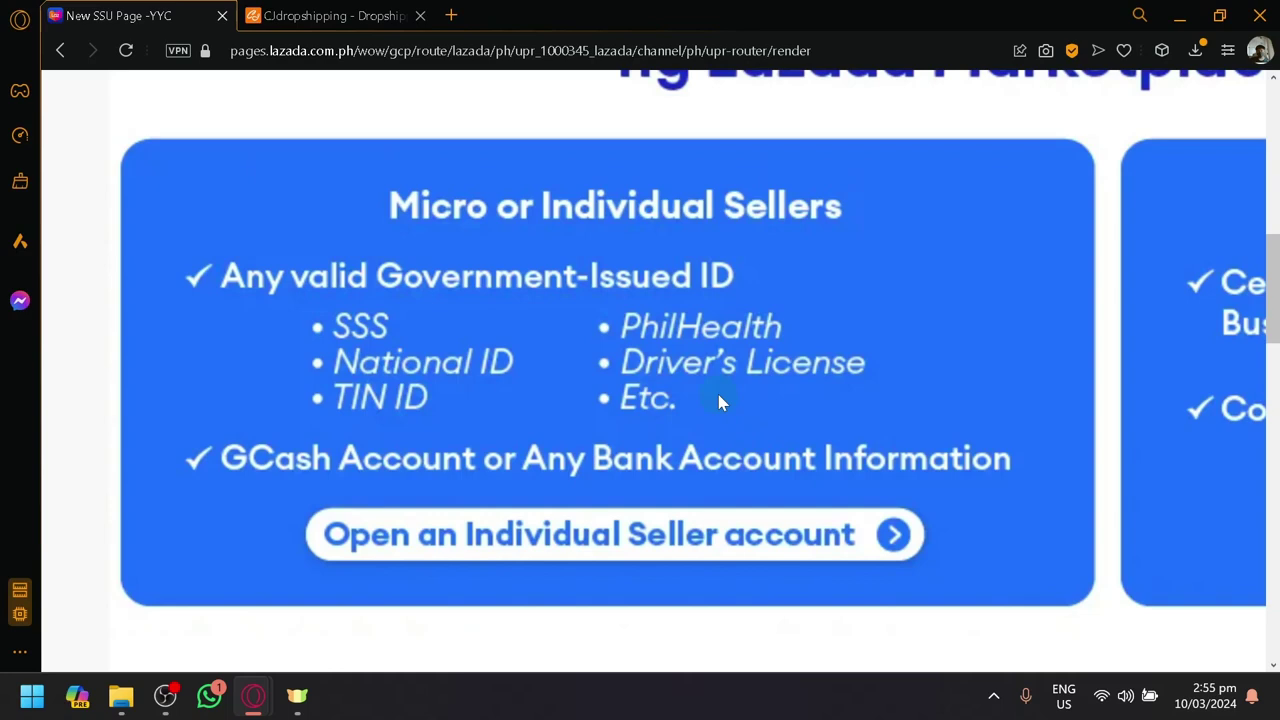
Step: Zoom out so the Individual and Corporate seller requirement cards fit on screen together
key(ctrl+minus)
key(ctrl+minus)
ctrl+scroll(1046, 350, up, 5)
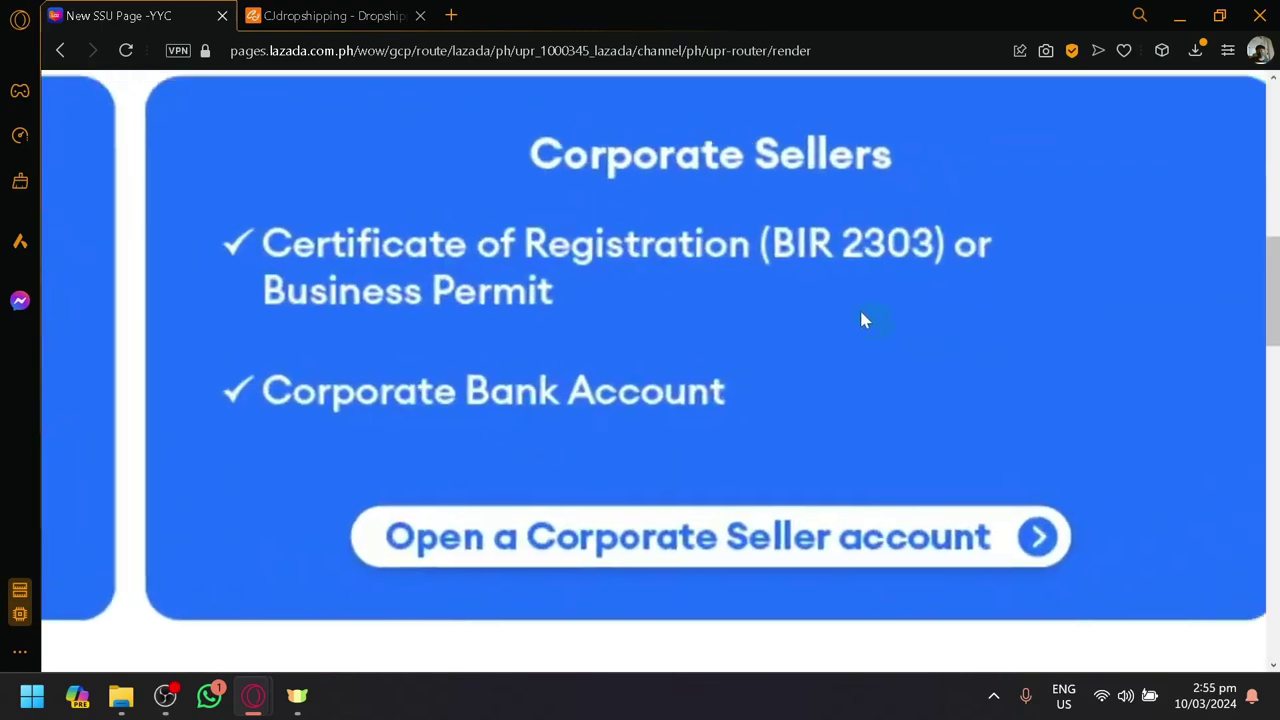
ctrl+scroll(636, 360, down, 5)
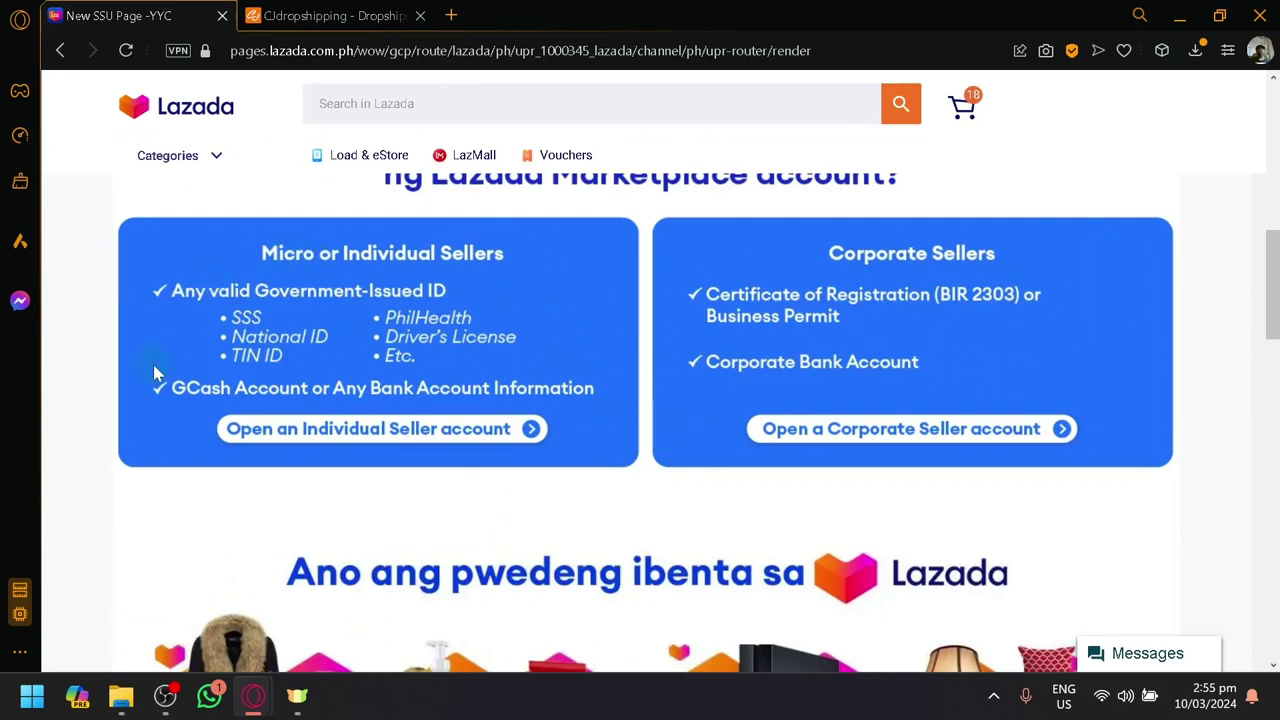
ctrl+scroll(90, 282, up, 5)
ctrl+scroll(310, 390, down, 3)
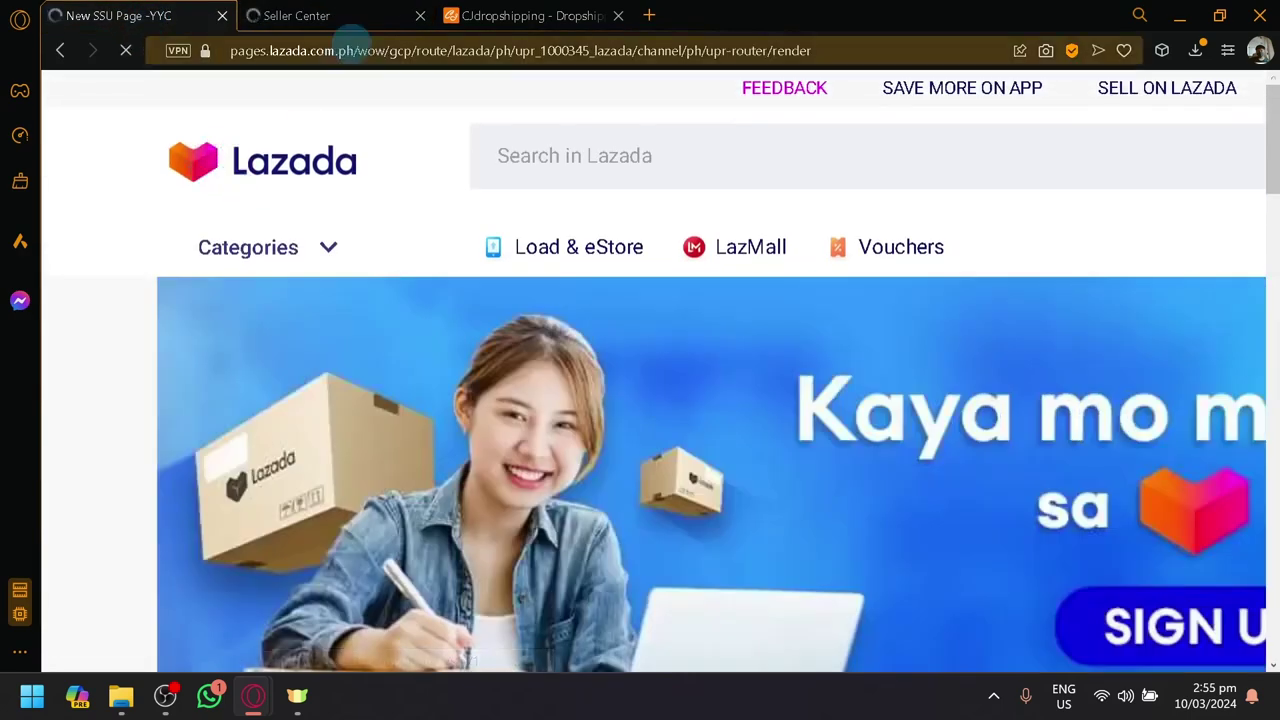
Step: Browse the Seller Center registration page, then close it to return to the Lazada flash-sale homepage
click(358, 15)
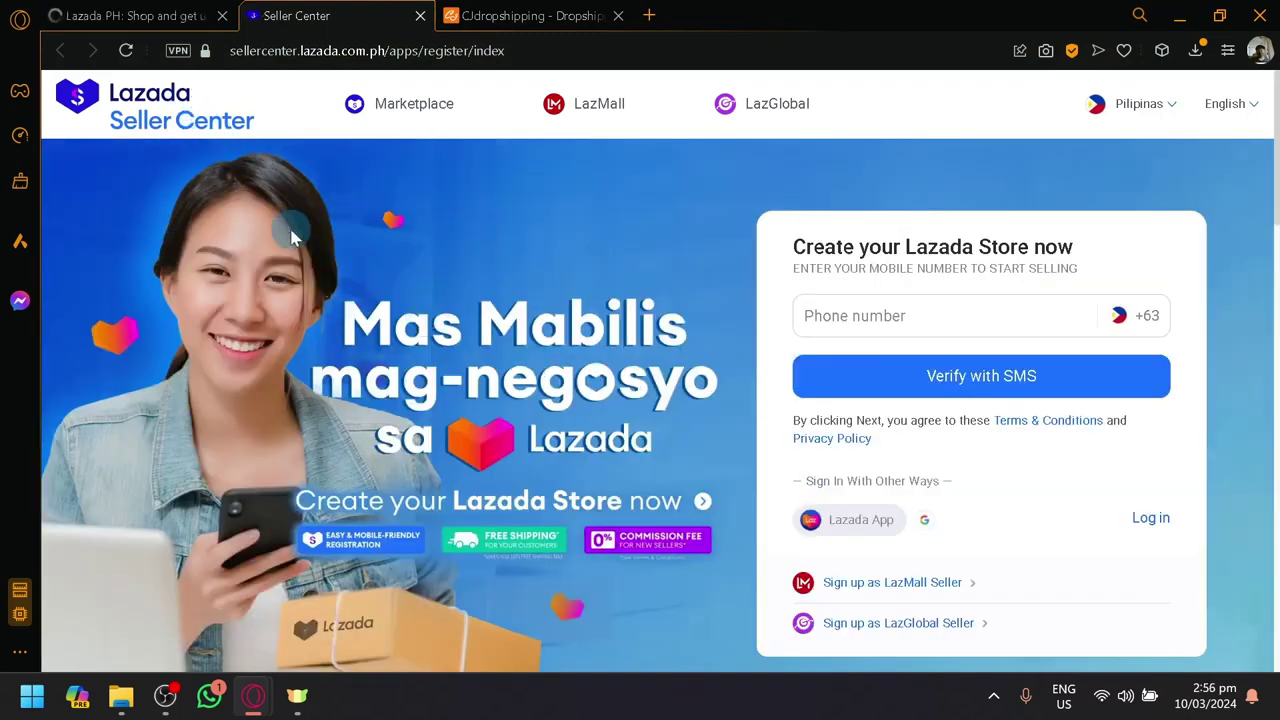
scroll(290, 237, down, 5)
scroll(546, 274, down, 5)
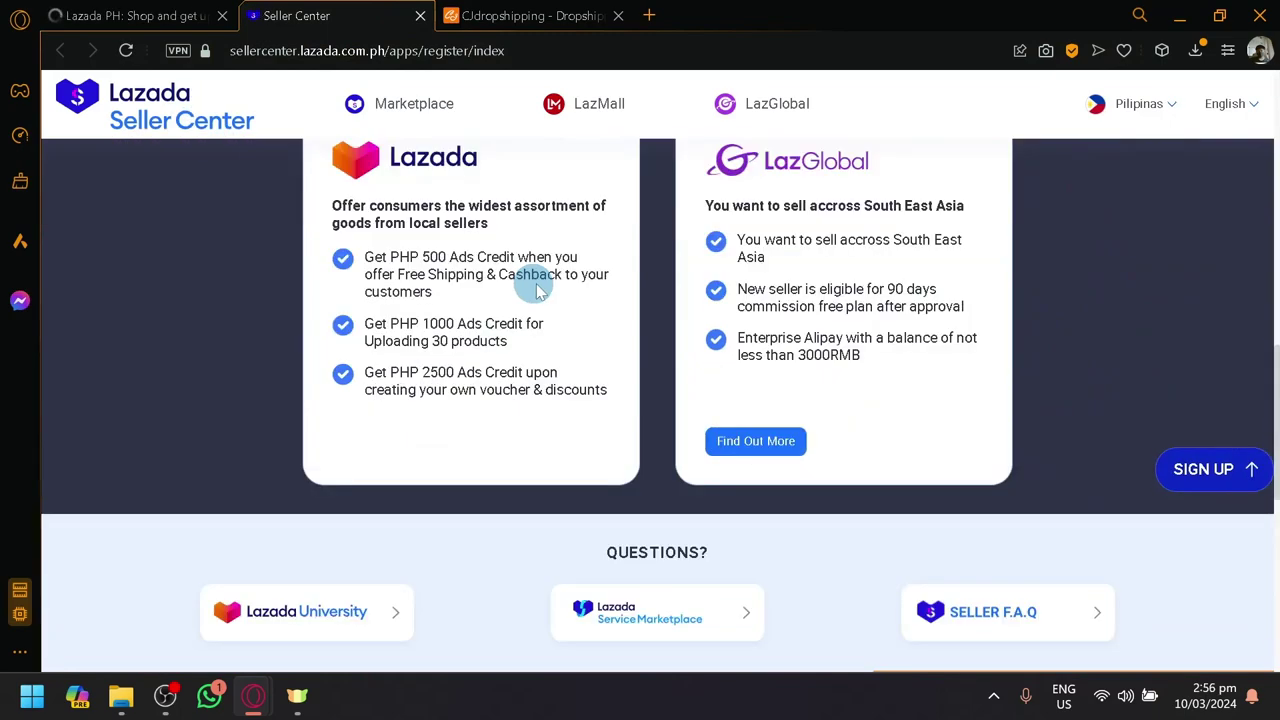
scroll(611, 214, up, 4)
scroll(617, 218, up, 7)
scroll(640, 330, down, 4)
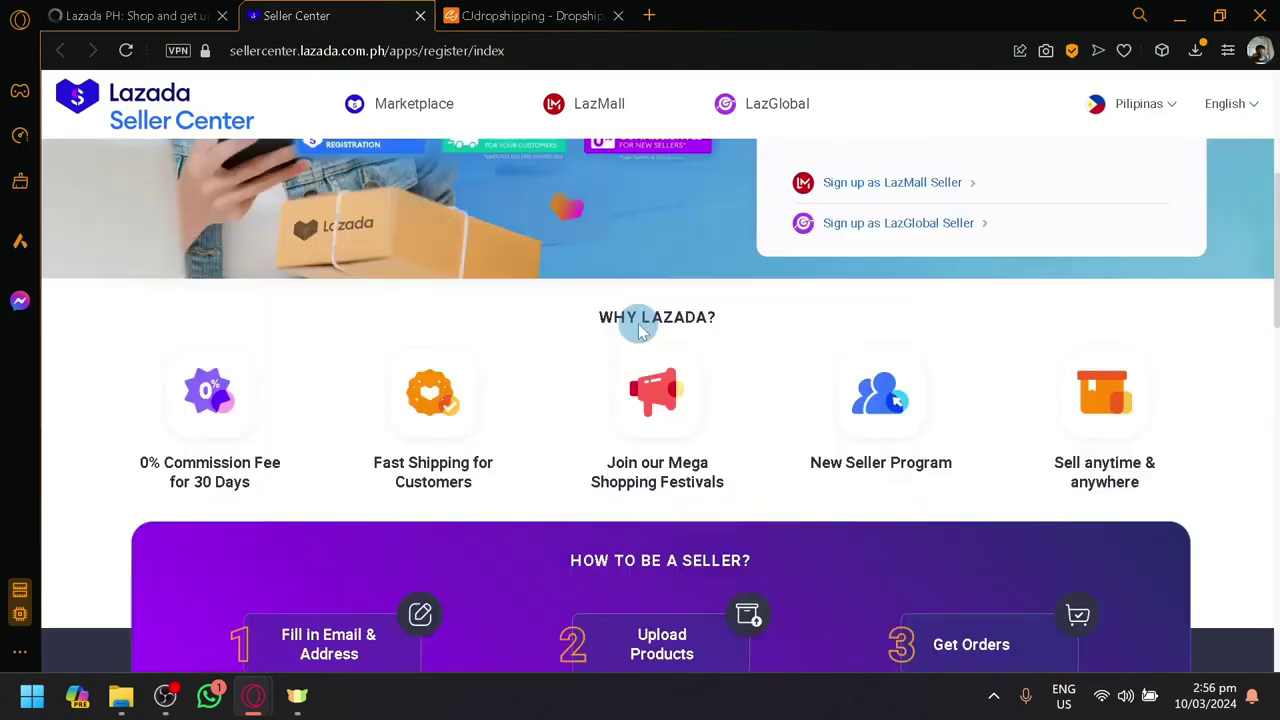
scroll(648, 305, up, 4)
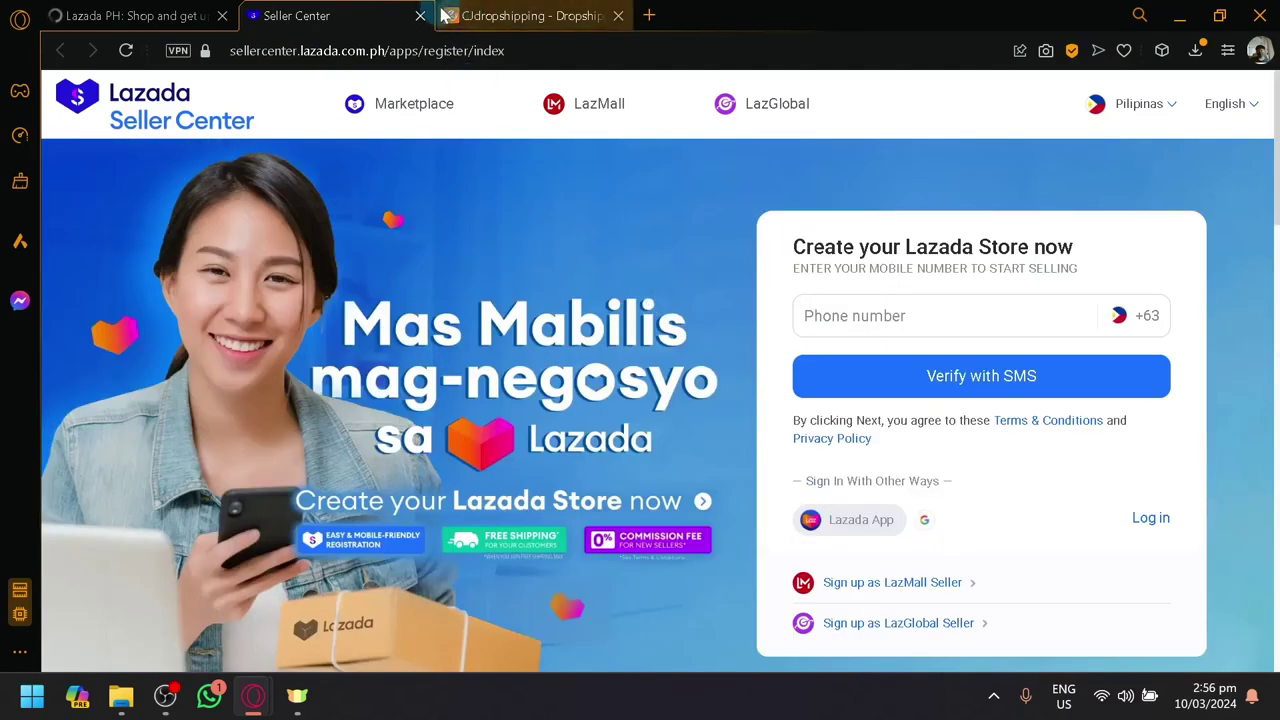
click(420, 16)
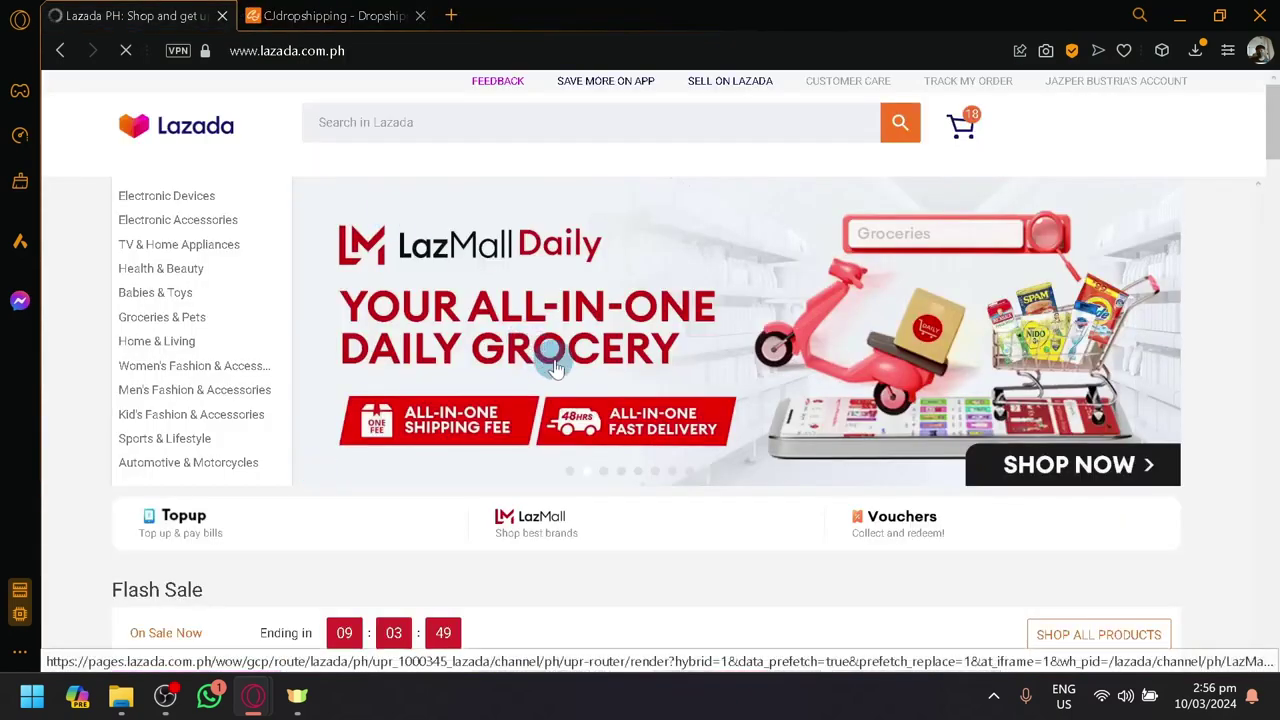
scroll(722, 370, down, 4)
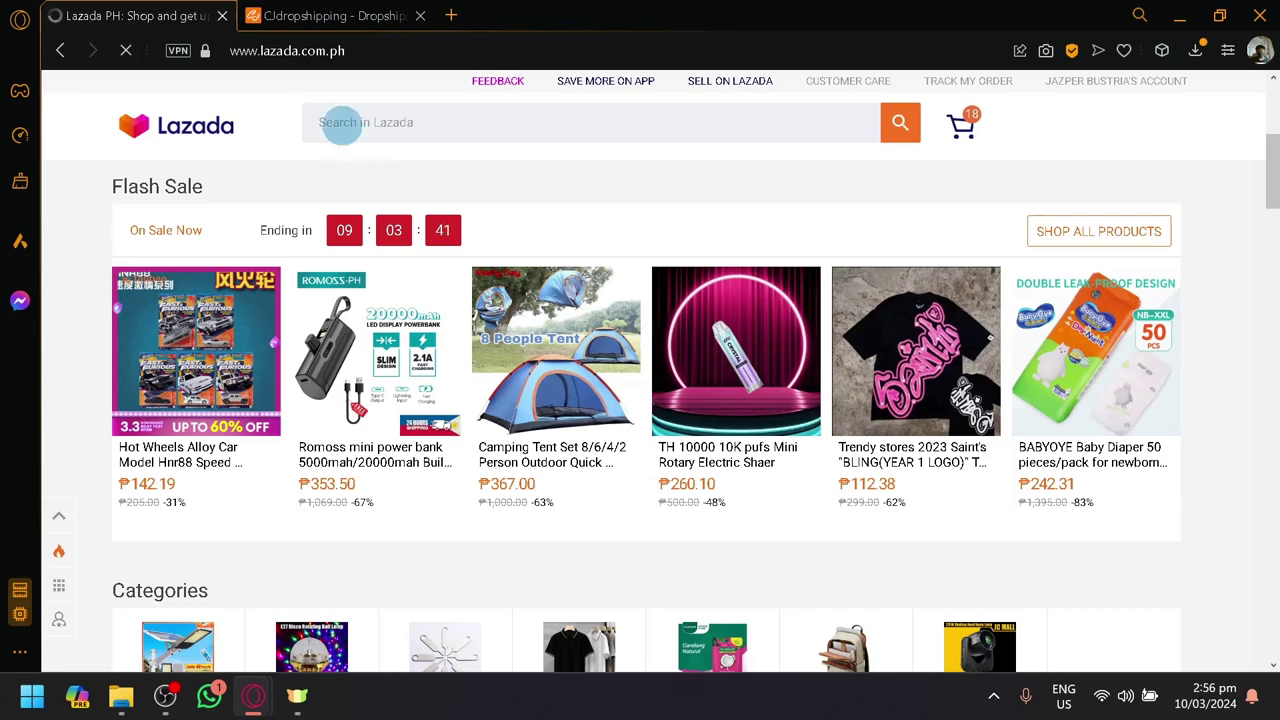
Step: Return to CJdropshipping and reveal the store authorization flyout listing Lazada and other platforms
click(363, 14)
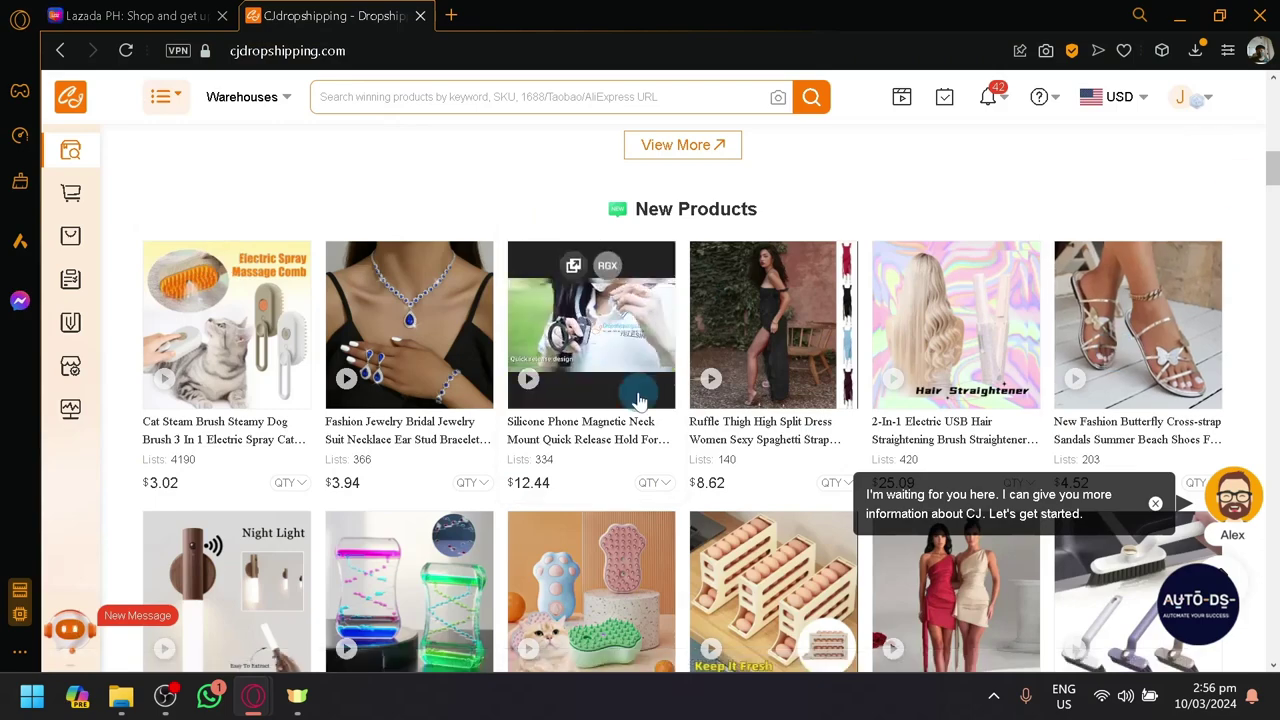
scroll(373, 282, down, 5)
scroll(577, 320, up, 10)
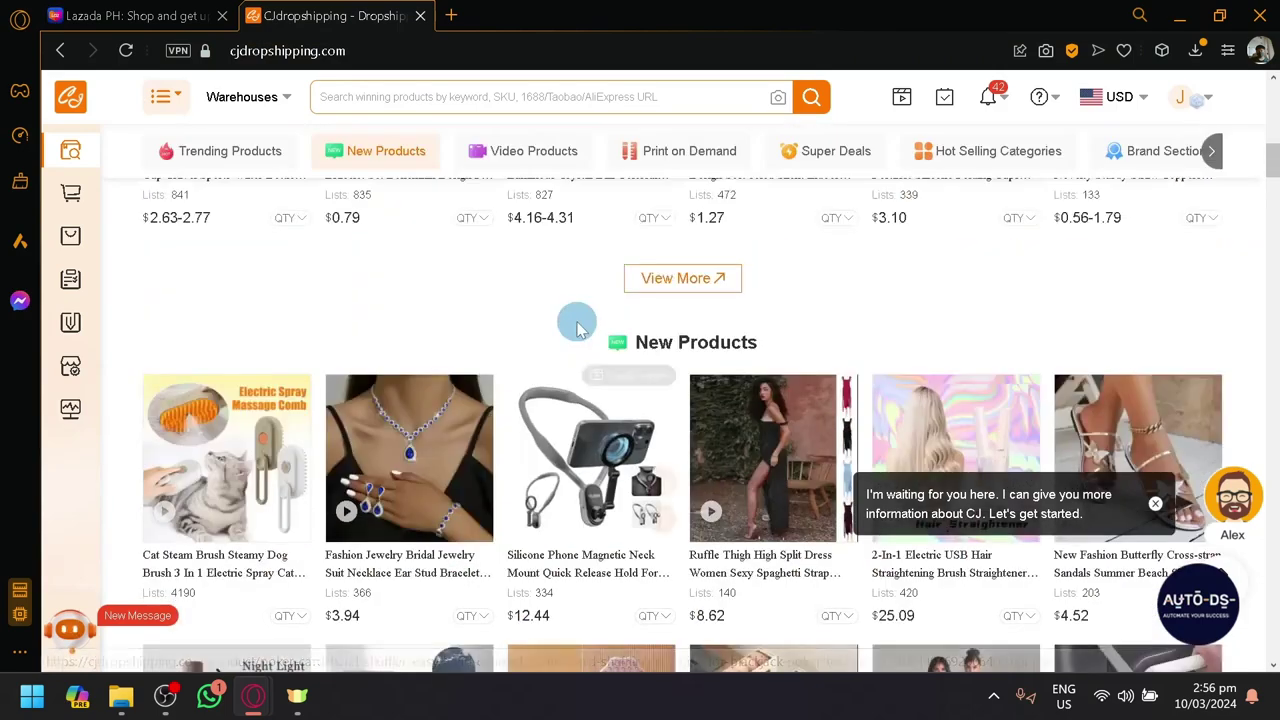
scroll(633, 226, up, 4)
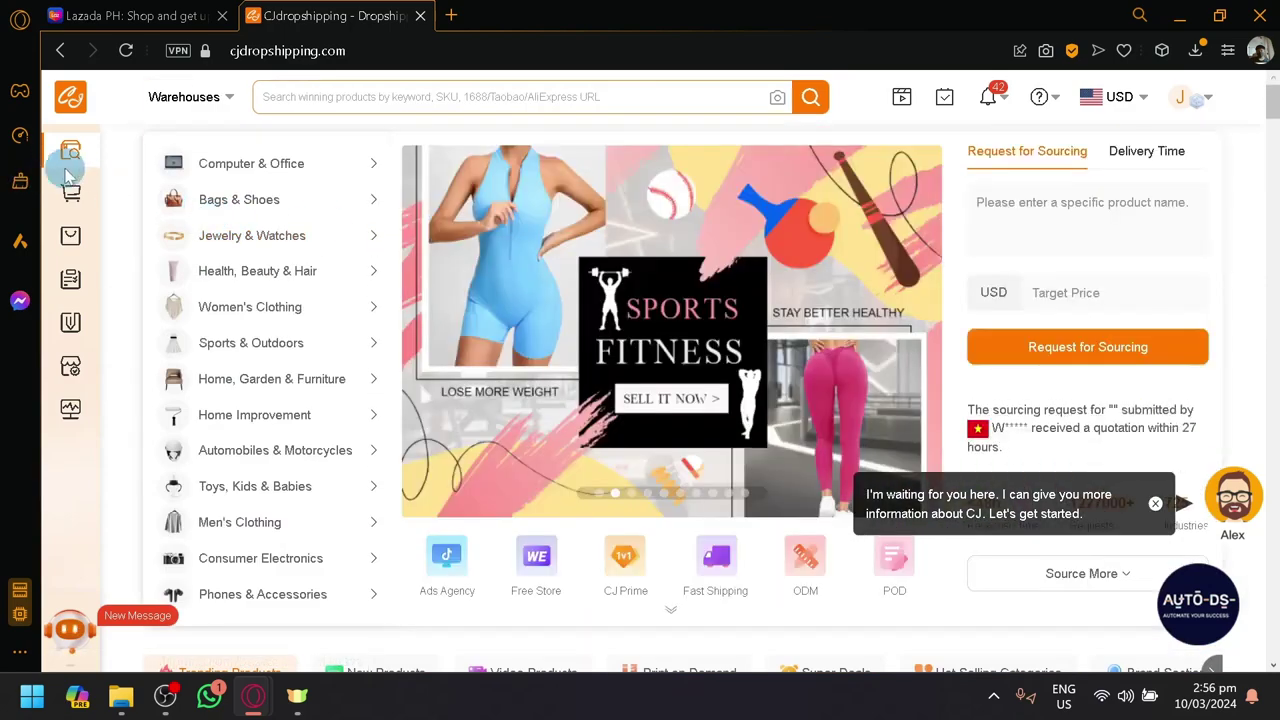
scroll(66, 172, up, 8)
scroll(66, 176, down, 8)
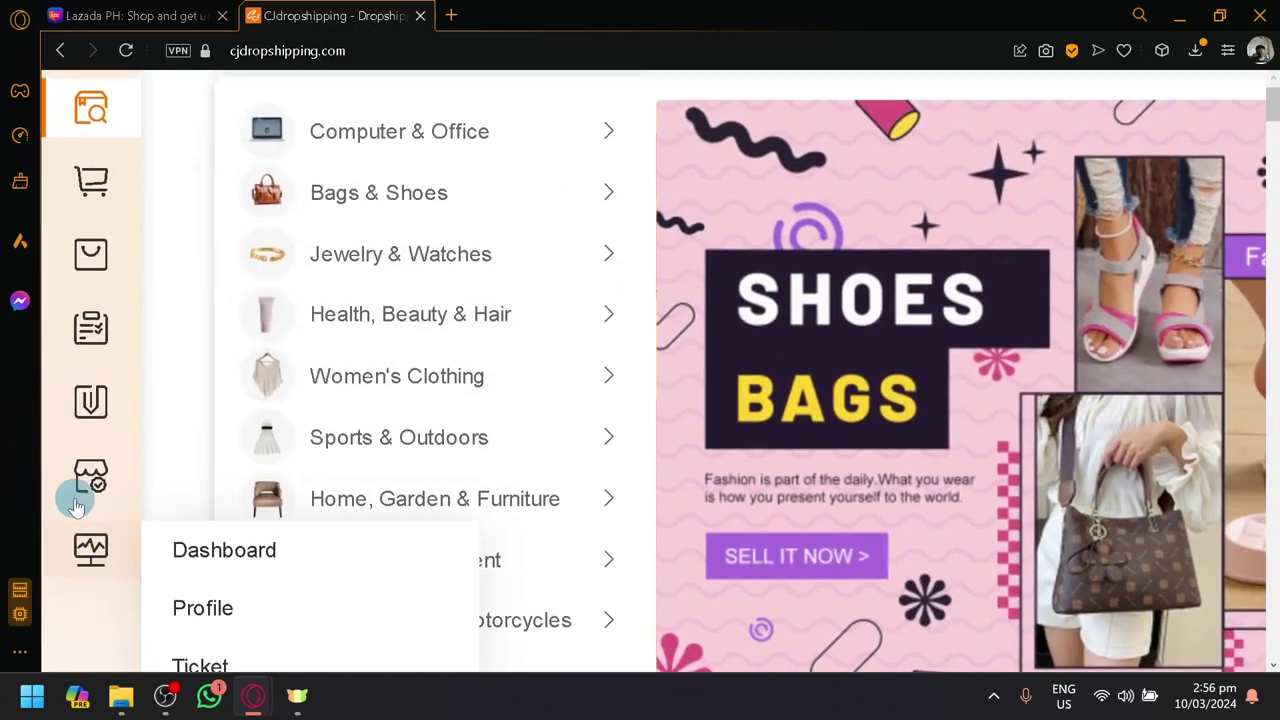
mouse_move(87, 468)
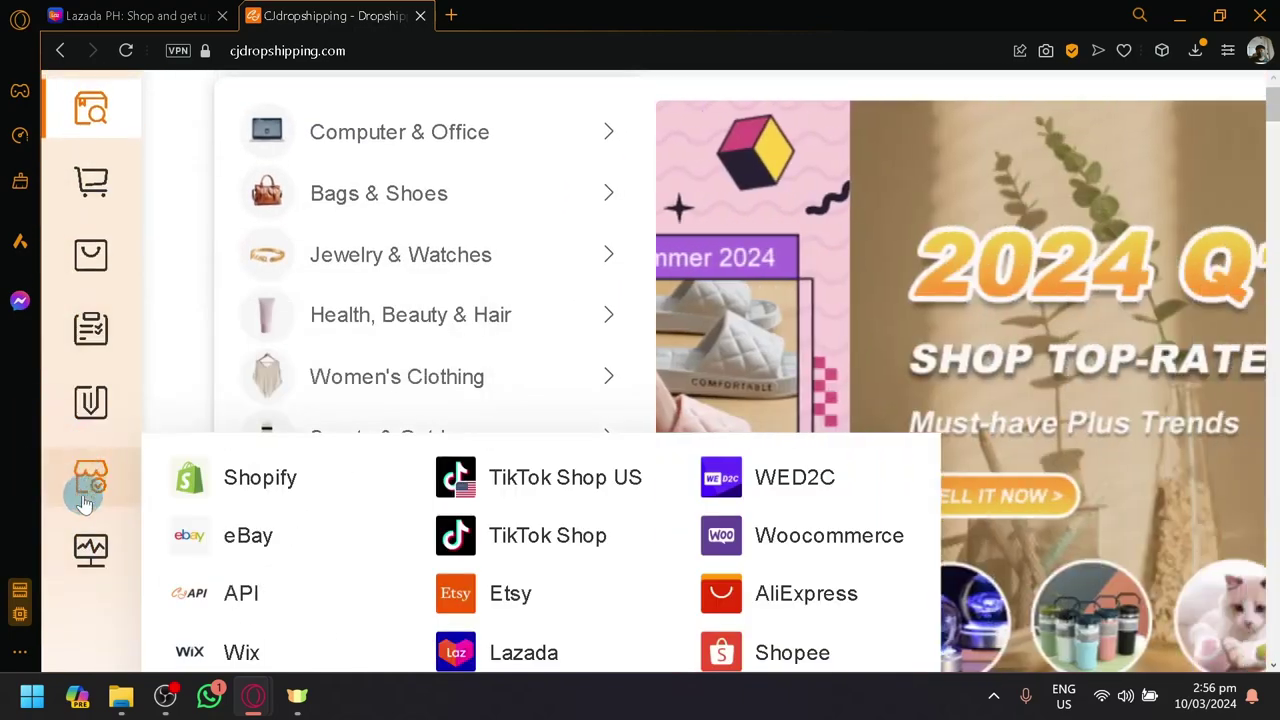
scroll(87, 468, up, 4)
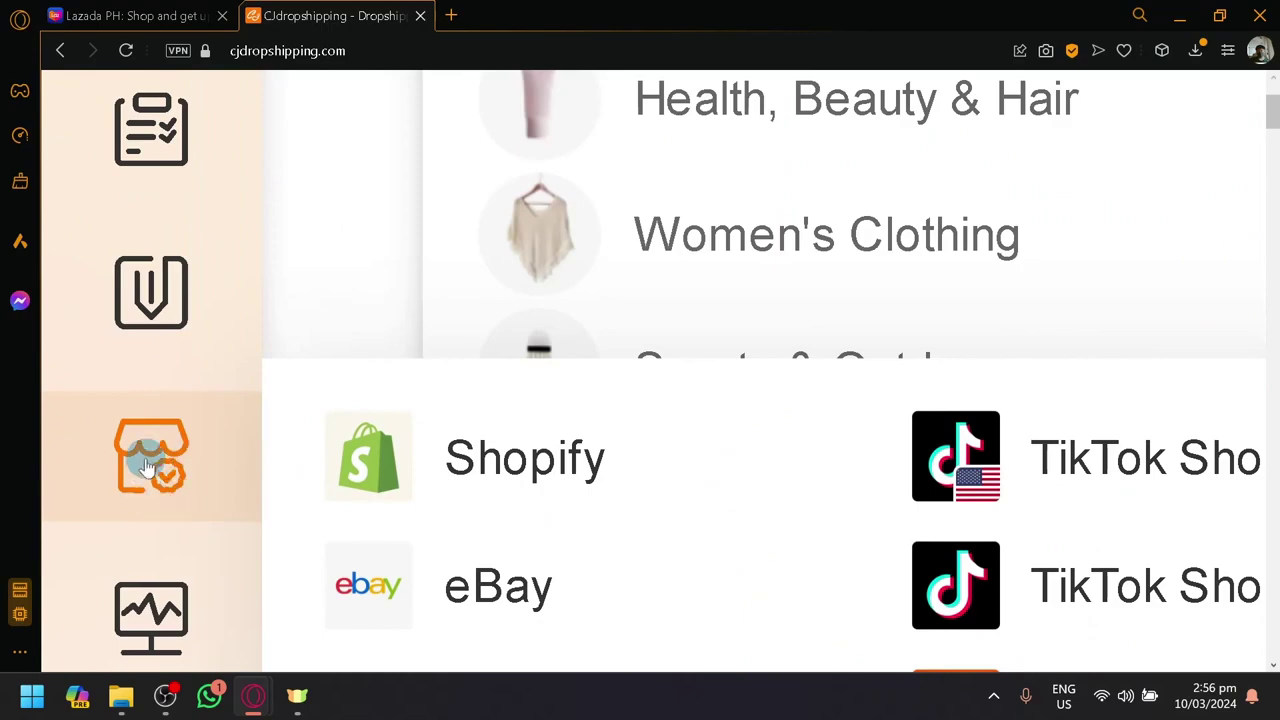
scroll(140, 460, down, 4)
scroll(103, 457, down, 2)
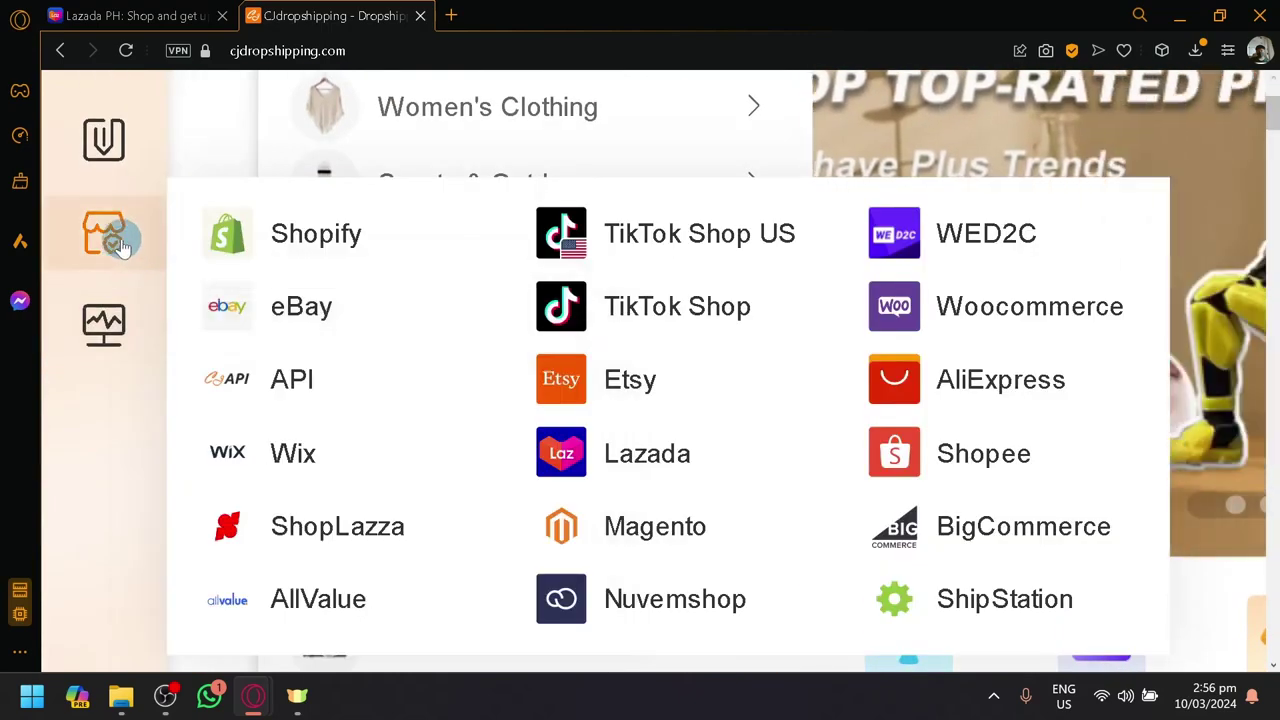
scroll(118, 245, down, 2)
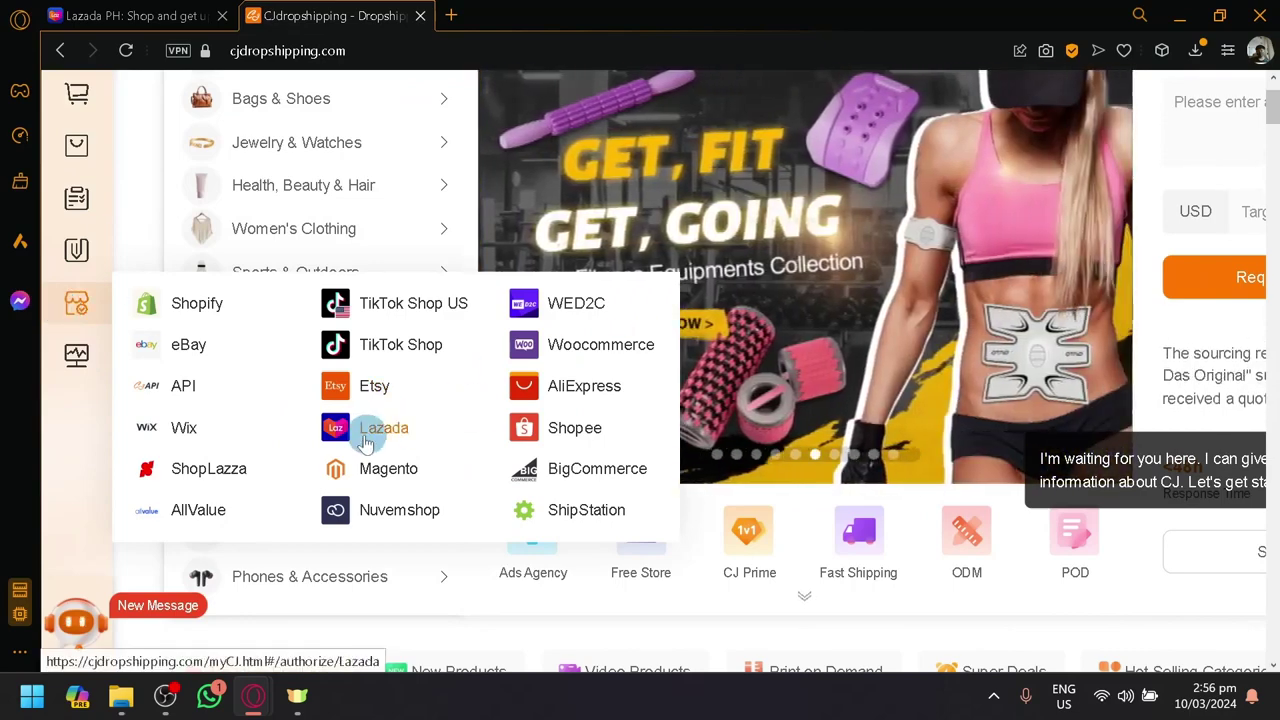
scroll(365, 440, up, 3)
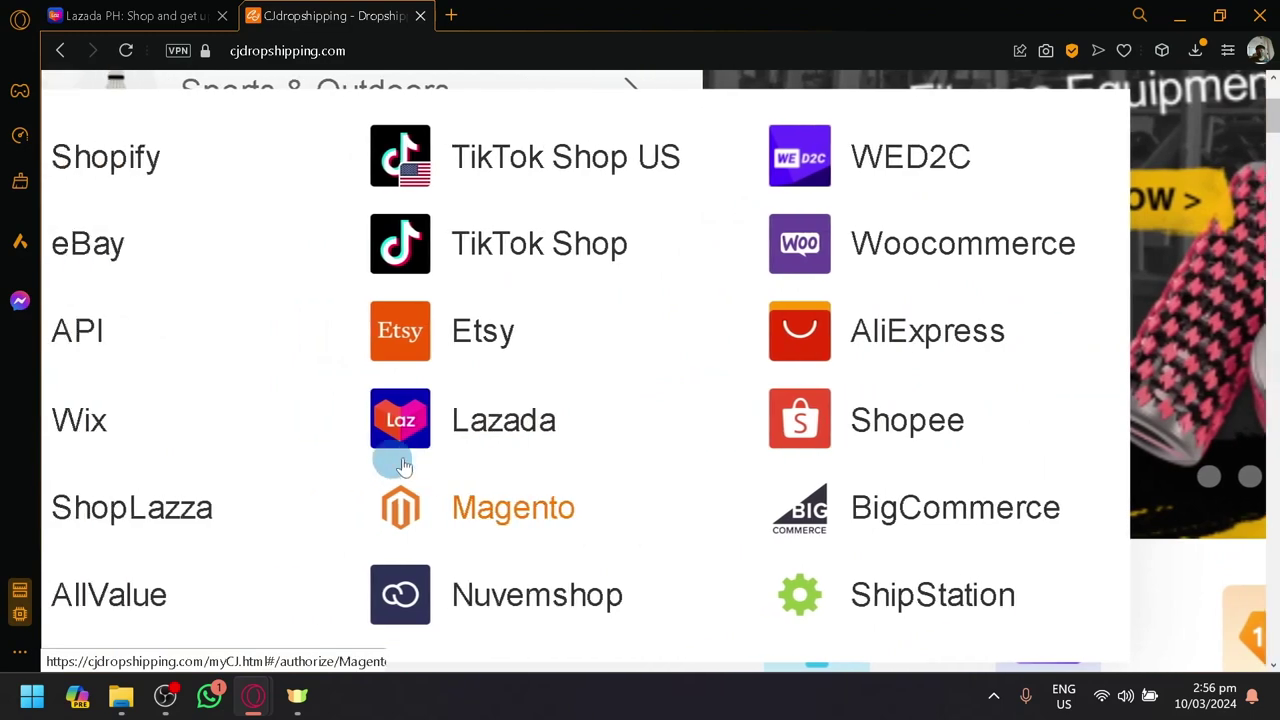
scroll(484, 405, down, 1)
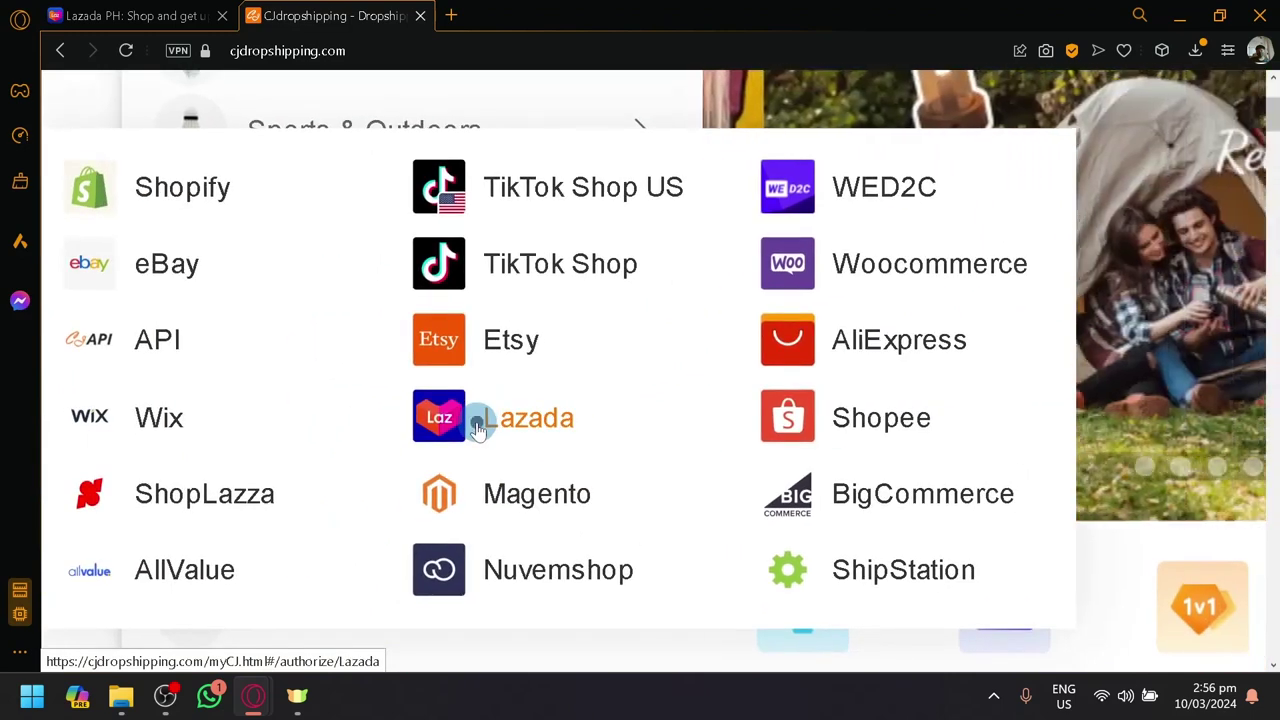
Step: Go to CJ's Lazada store connection page, dismiss the Alex greeting, and start adding a store
click(478, 423)
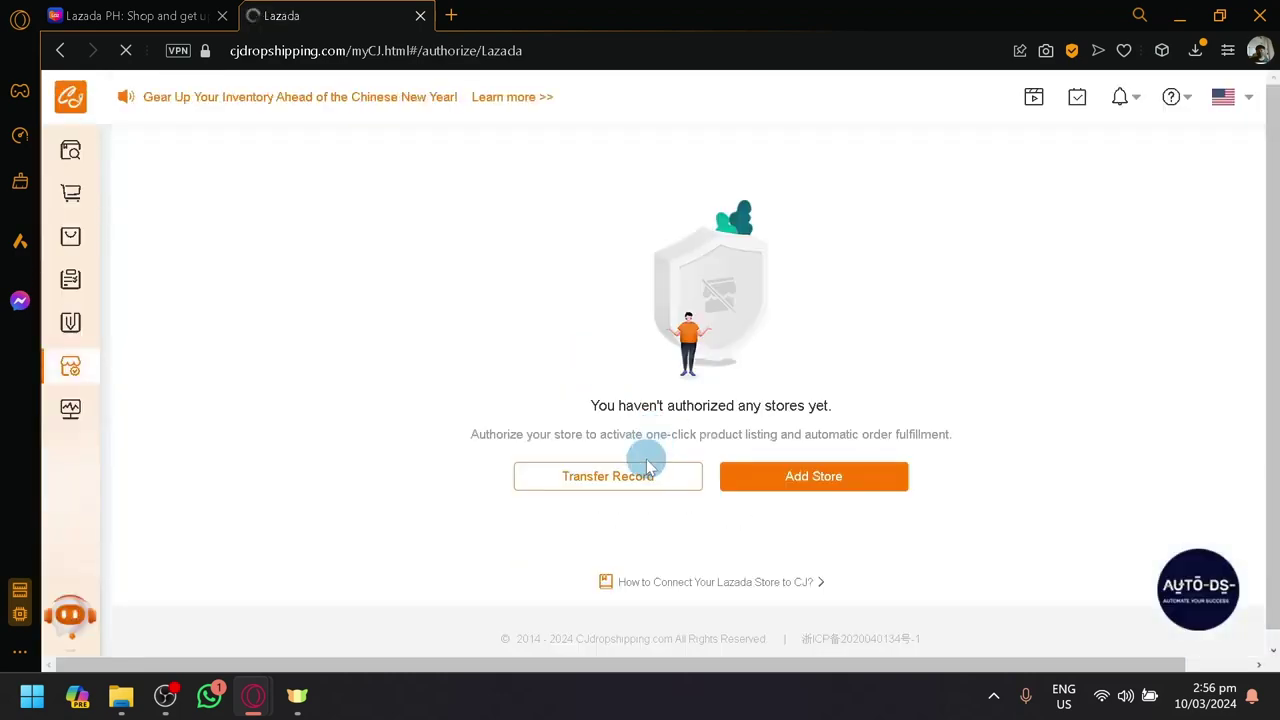
click(831, 481)
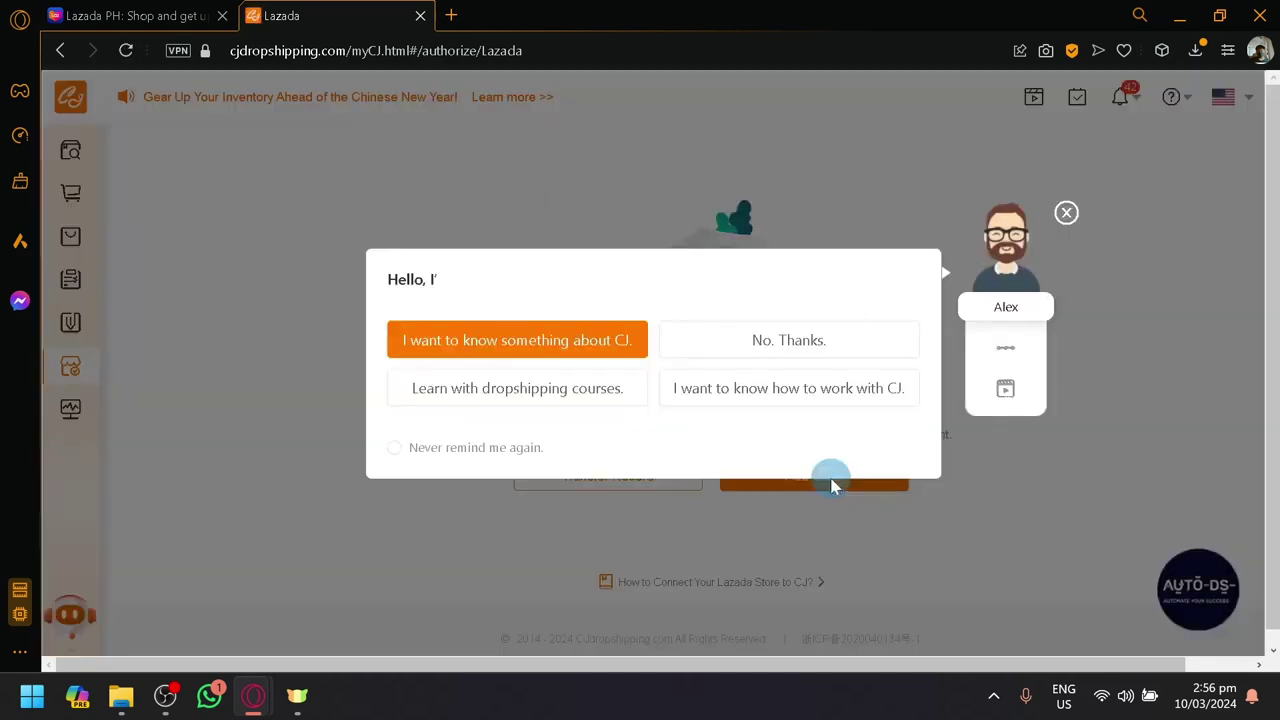
click(1068, 211)
click(798, 478)
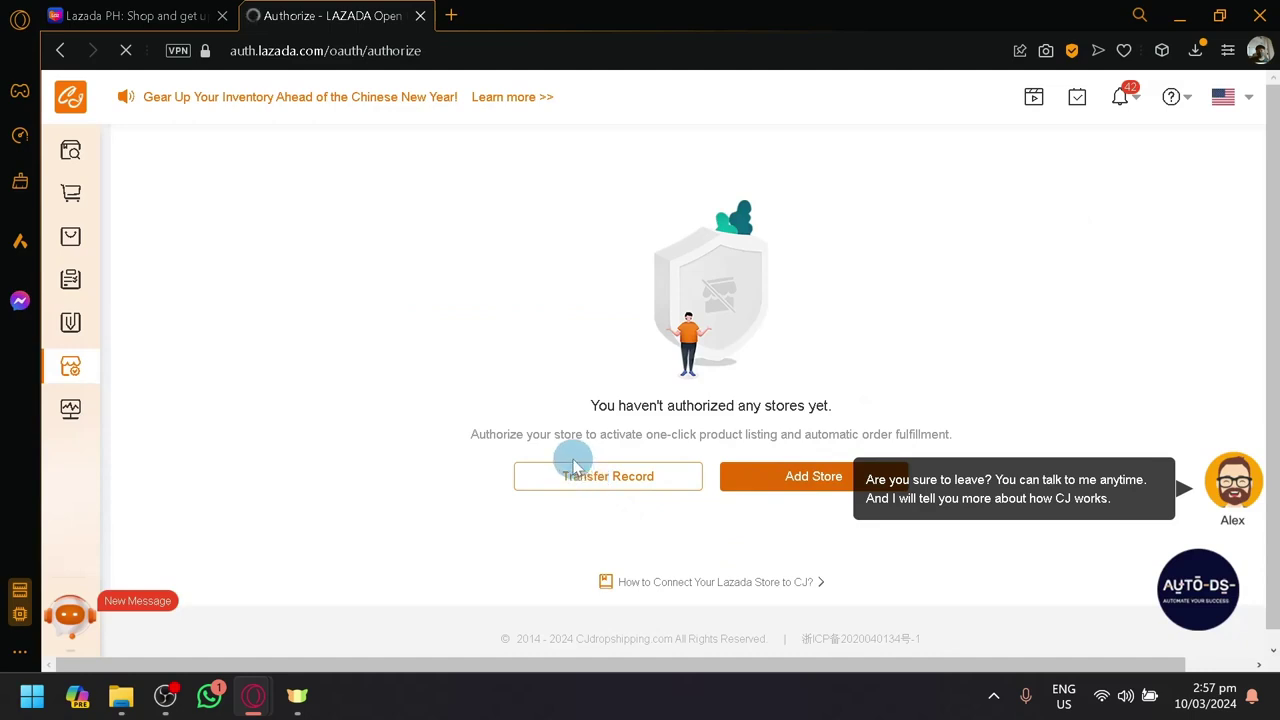
Step: Reset the zoom on Lazada's authorization form and choose Philippines as the store site
scroll(780, 393, down, 1)
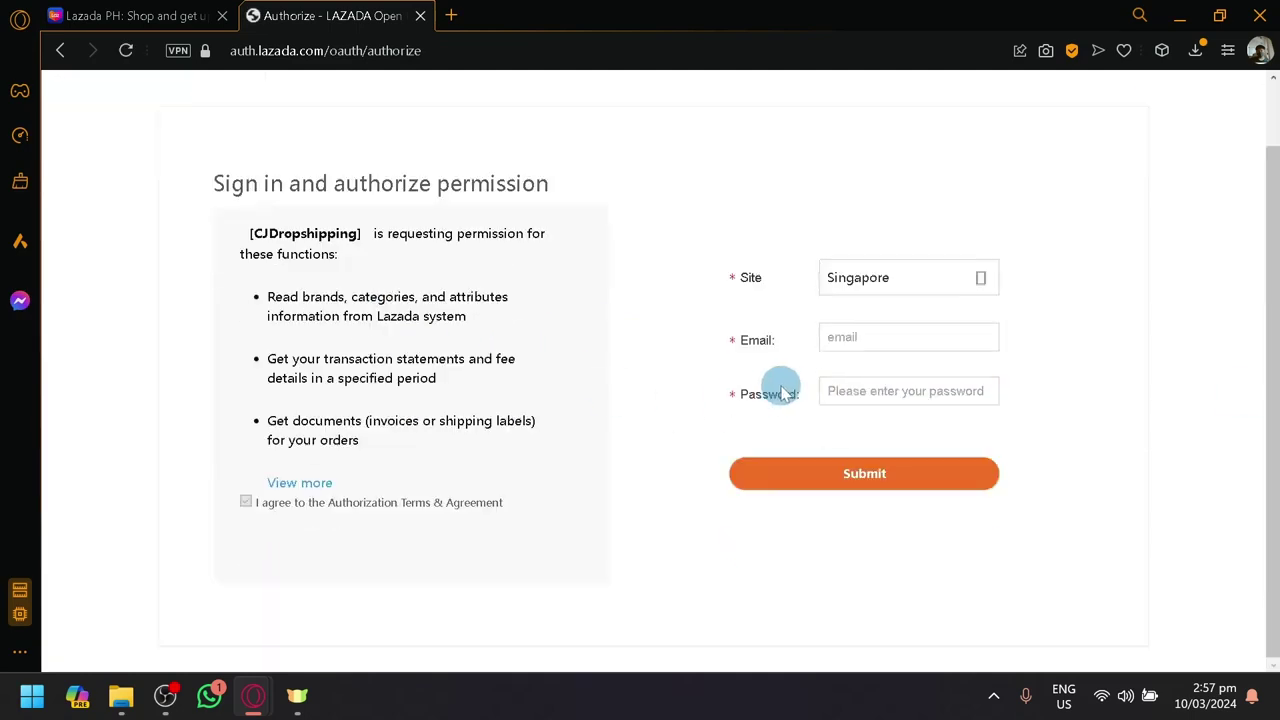
scroll(716, 395, up, 1)
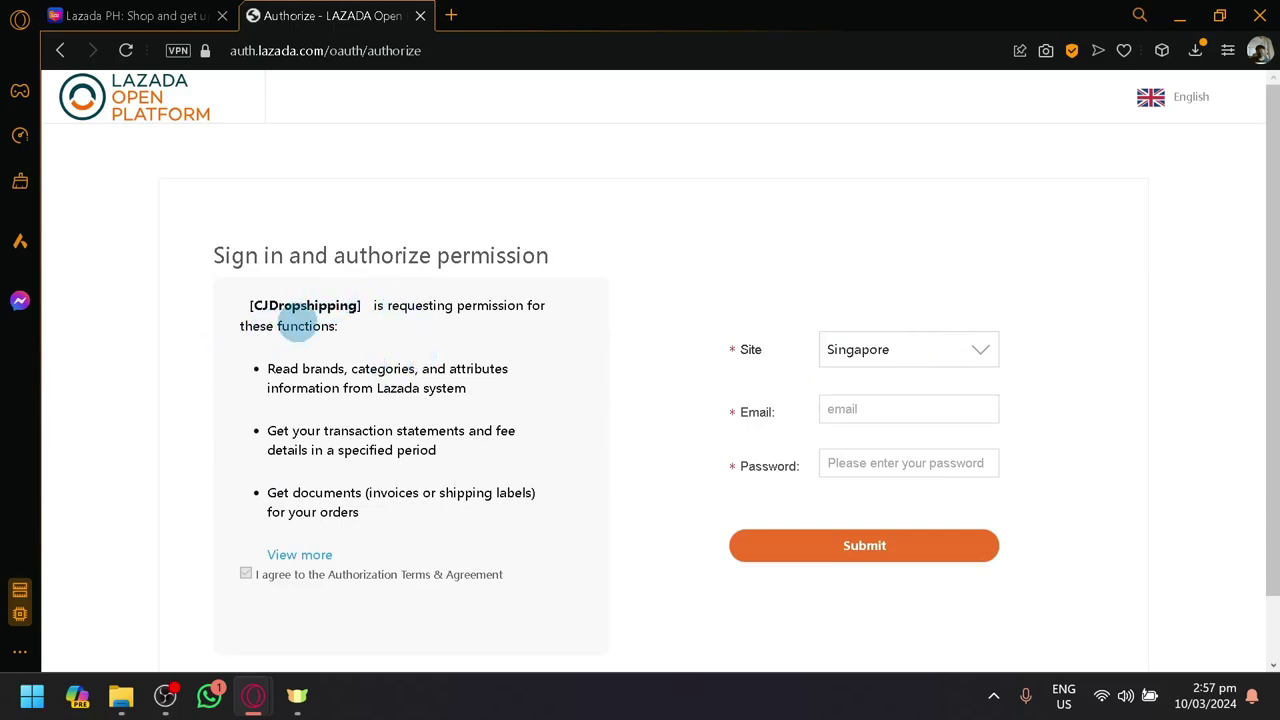
scroll(280, 381, up, 5)
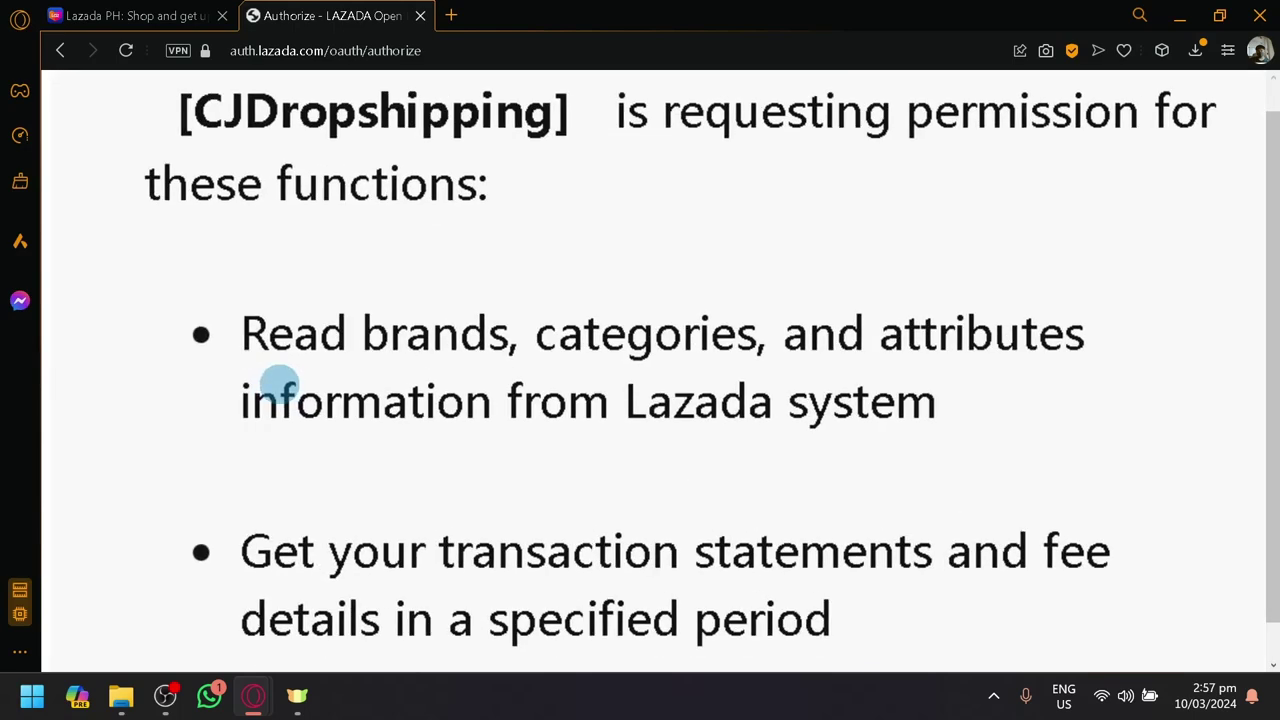
scroll(740, 360, down, 1)
scroll(740, 344, down, 1)
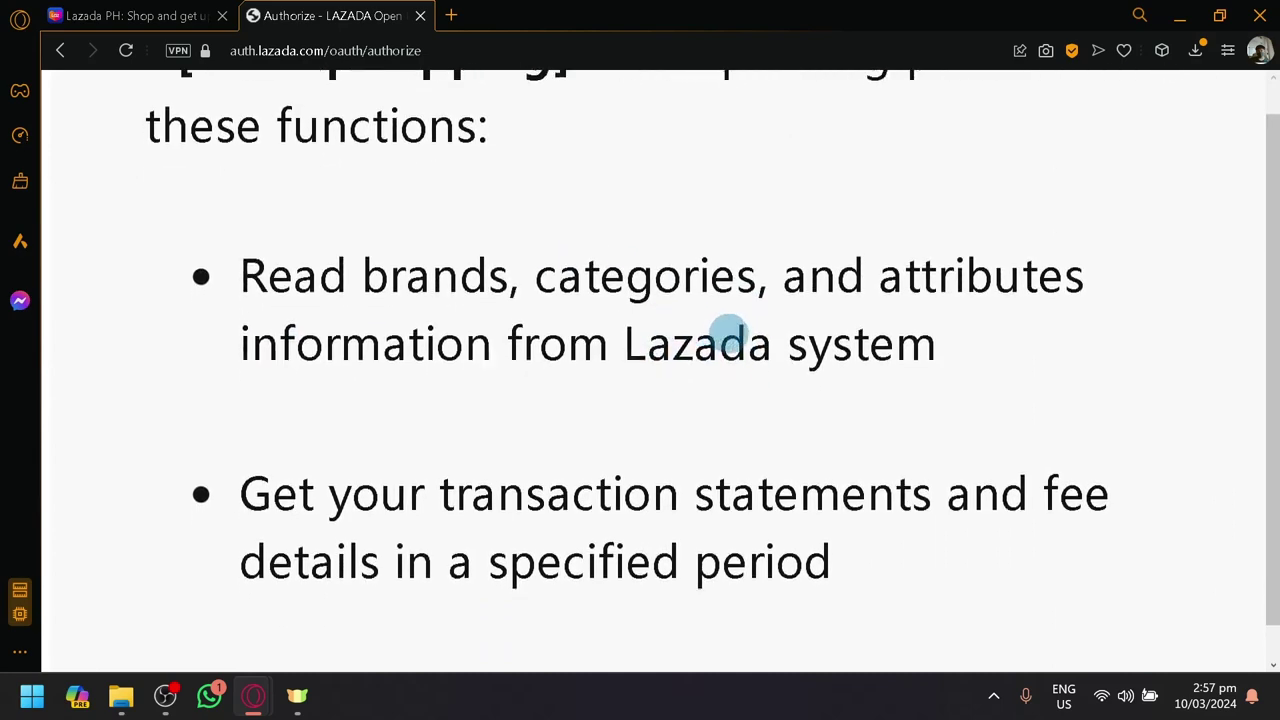
scroll(650, 395, down, 3)
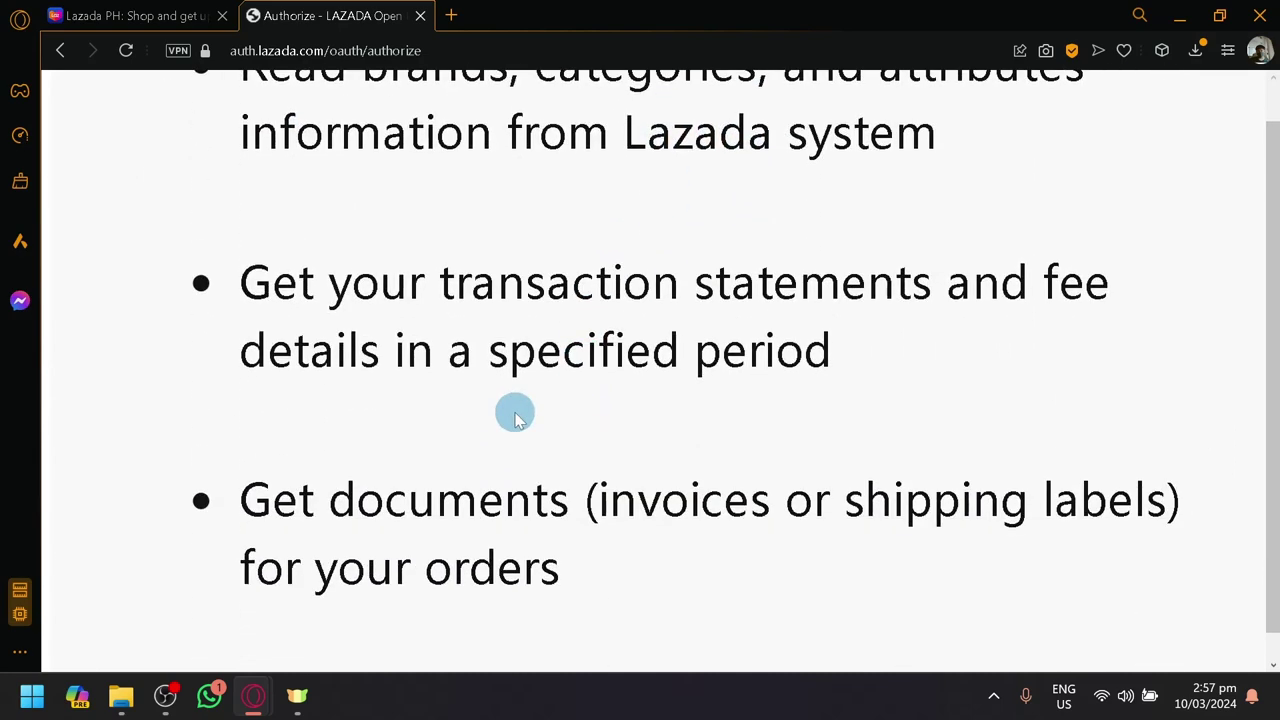
scroll(515, 415, down, 2)
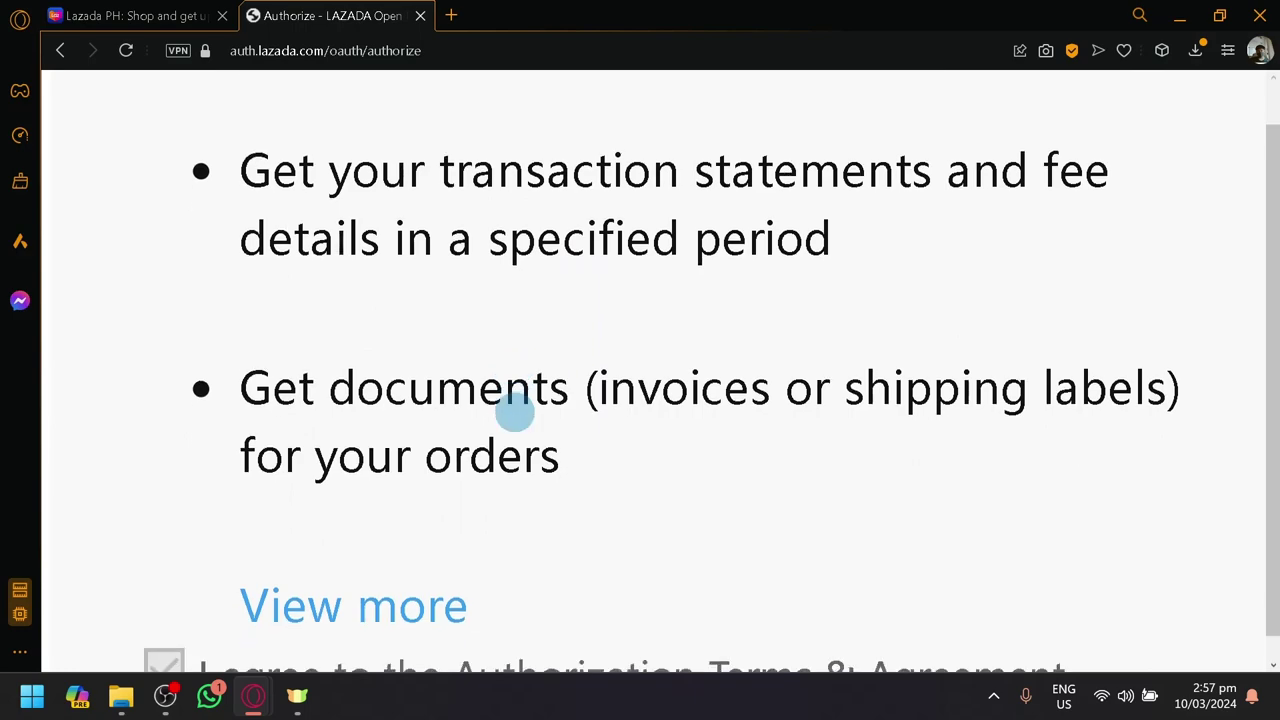
key(ctrl+0)
click(1098, 311)
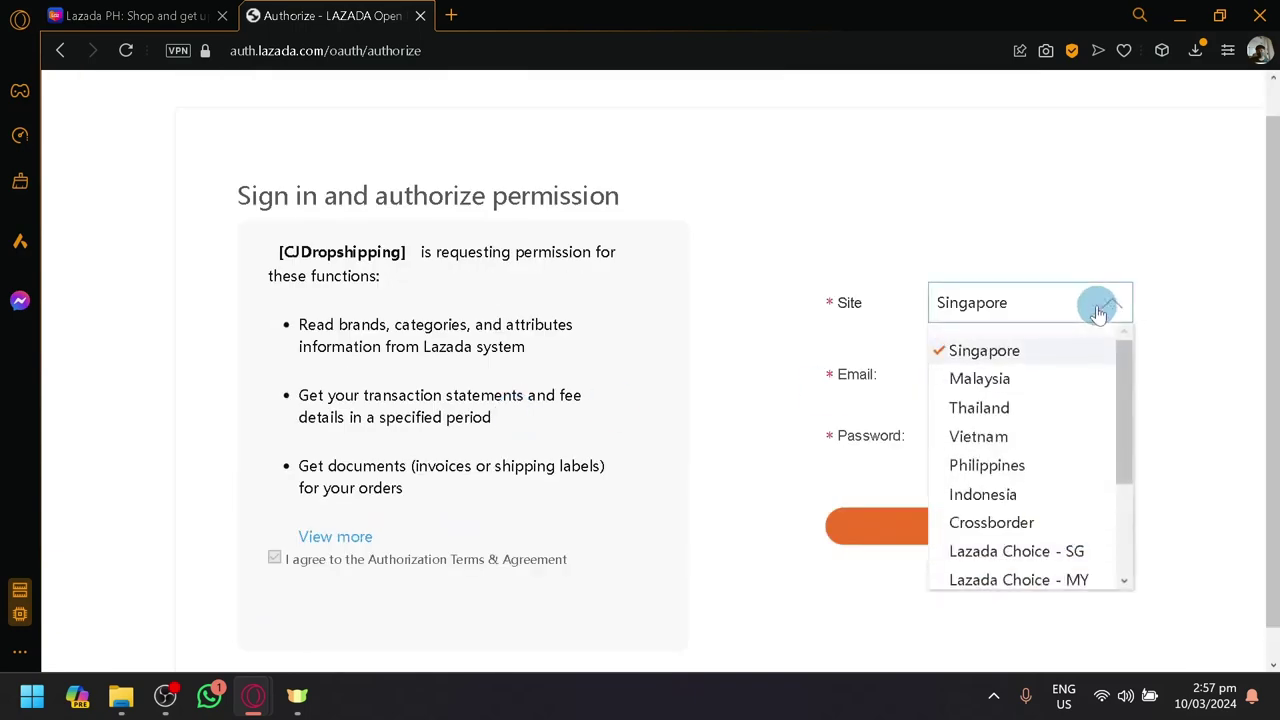
scroll(786, 320, up, 3)
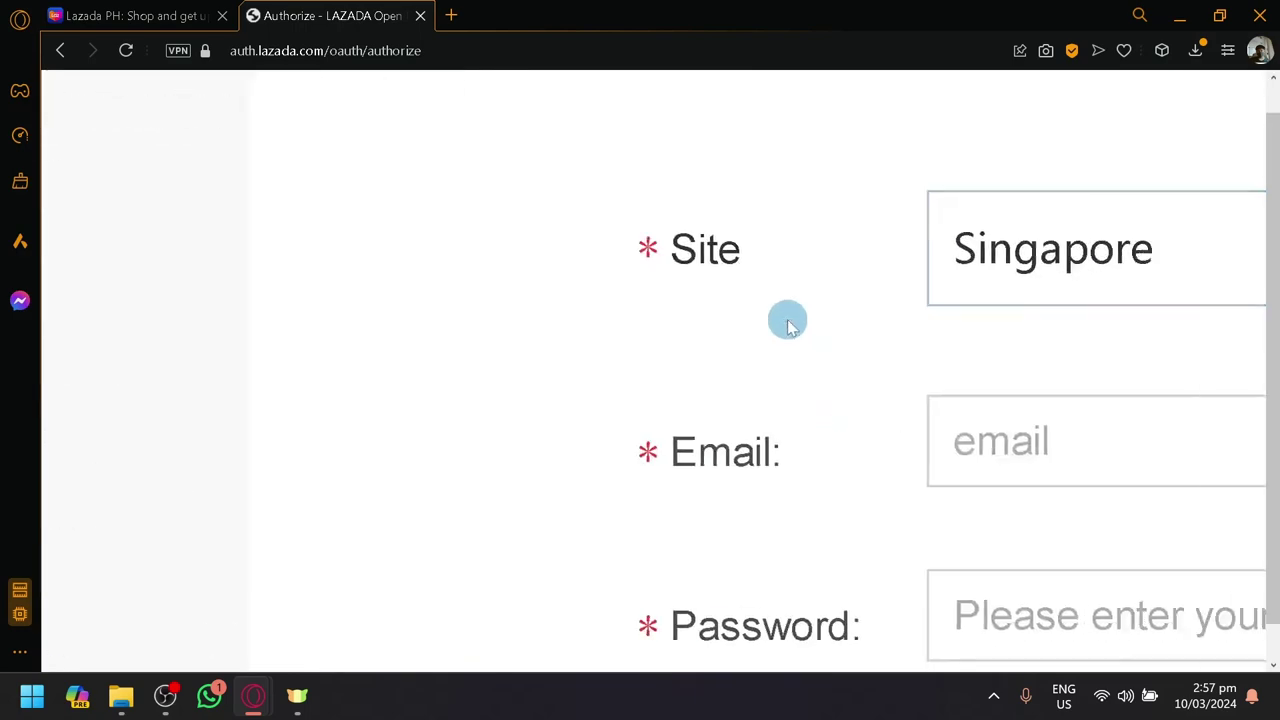
scroll(790, 300, down, 2)
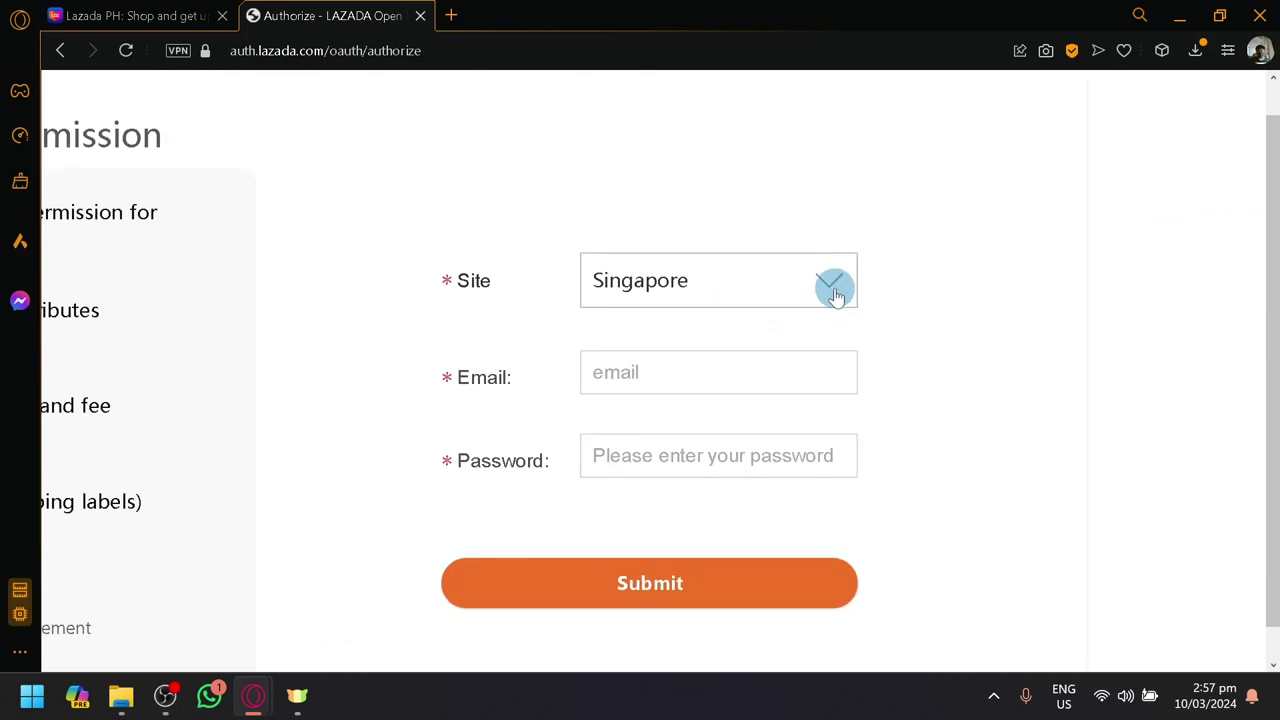
click(835, 292)
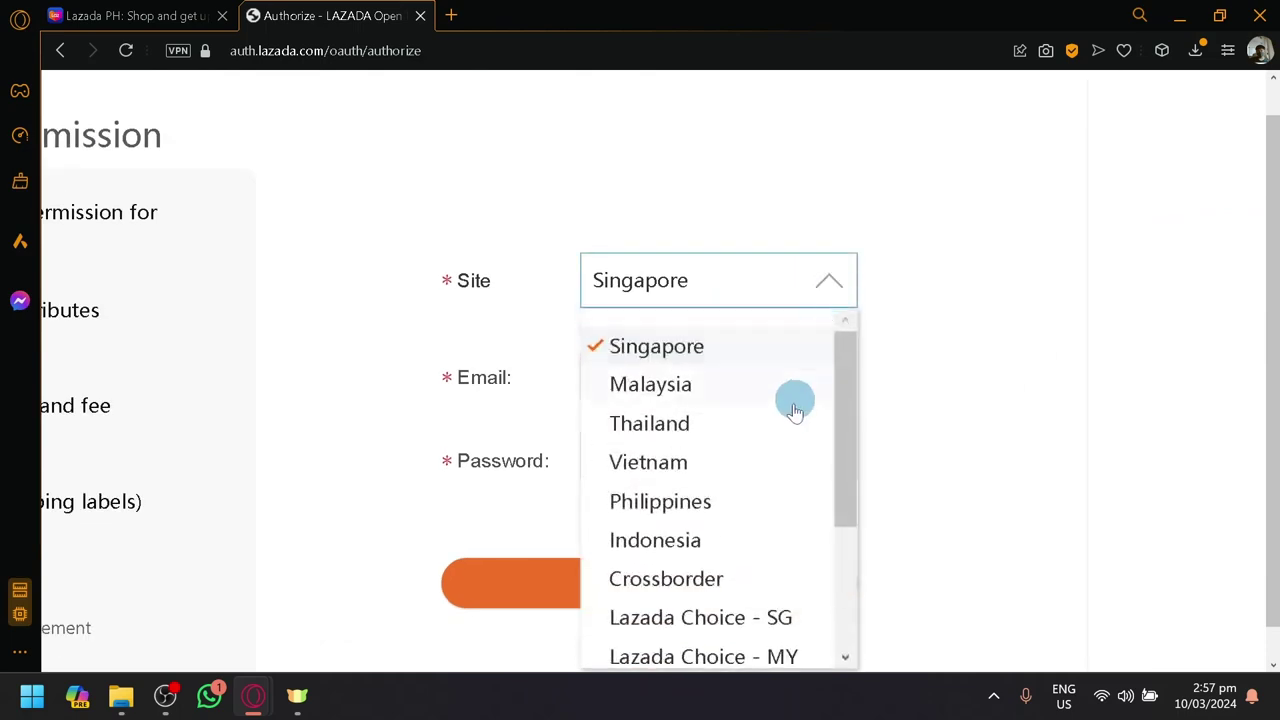
scroll(785, 440, down, 3)
scroll(782, 470, up, 2)
click(694, 362)
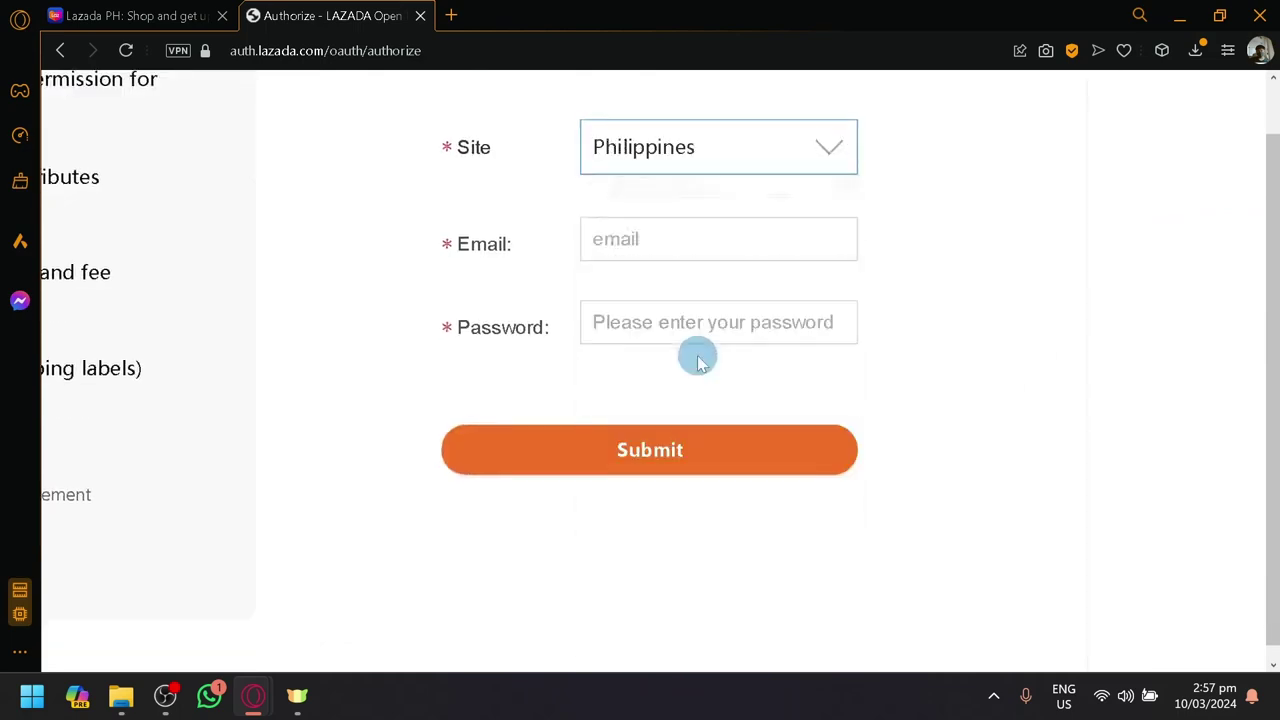
Step: Navigate back to CJdropshipping's Lazada authorize page, which lists no authorized stores
scroll(940, 346, up, 2)
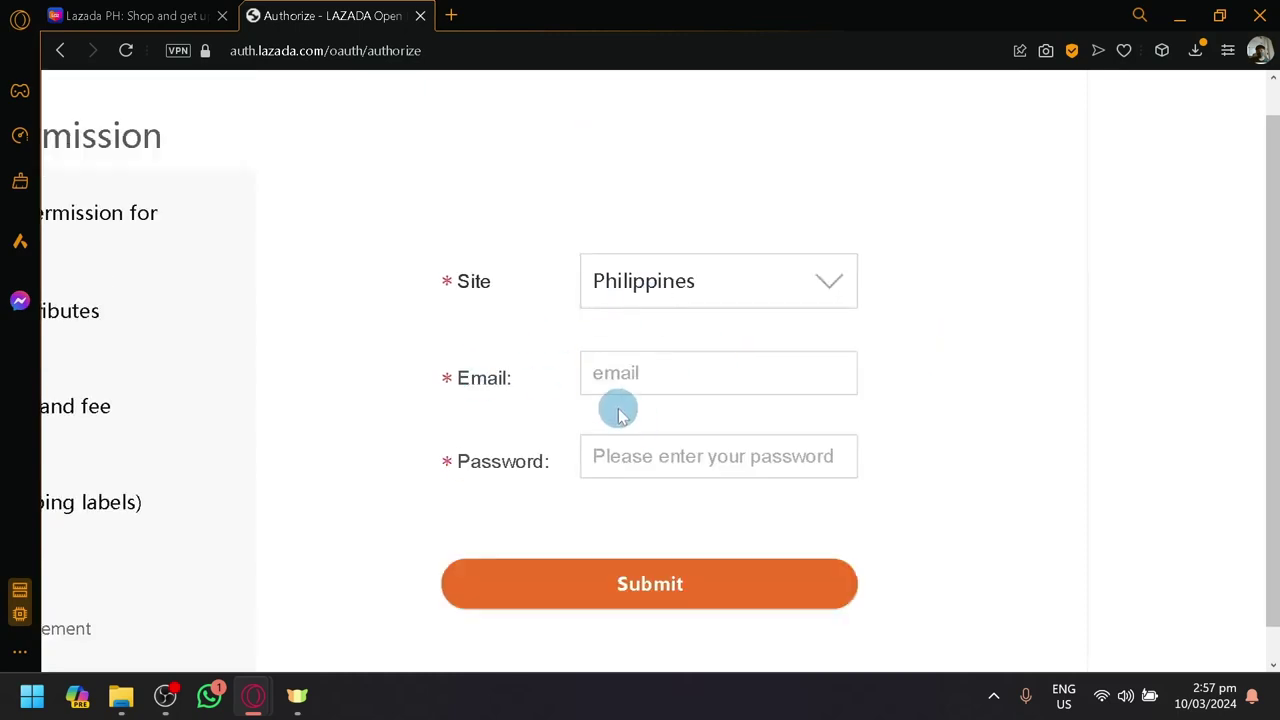
scroll(550, 380, down, 3)
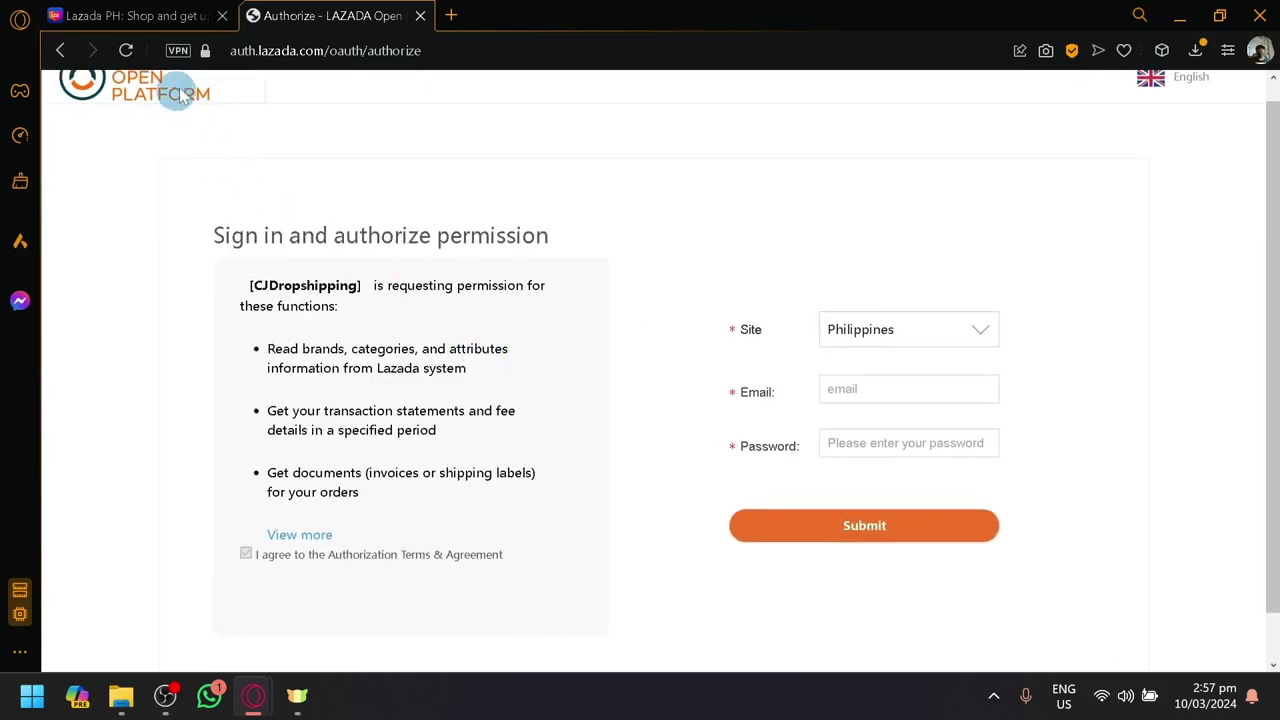
click(140, 15)
click(322, 12)
click(524, 305)
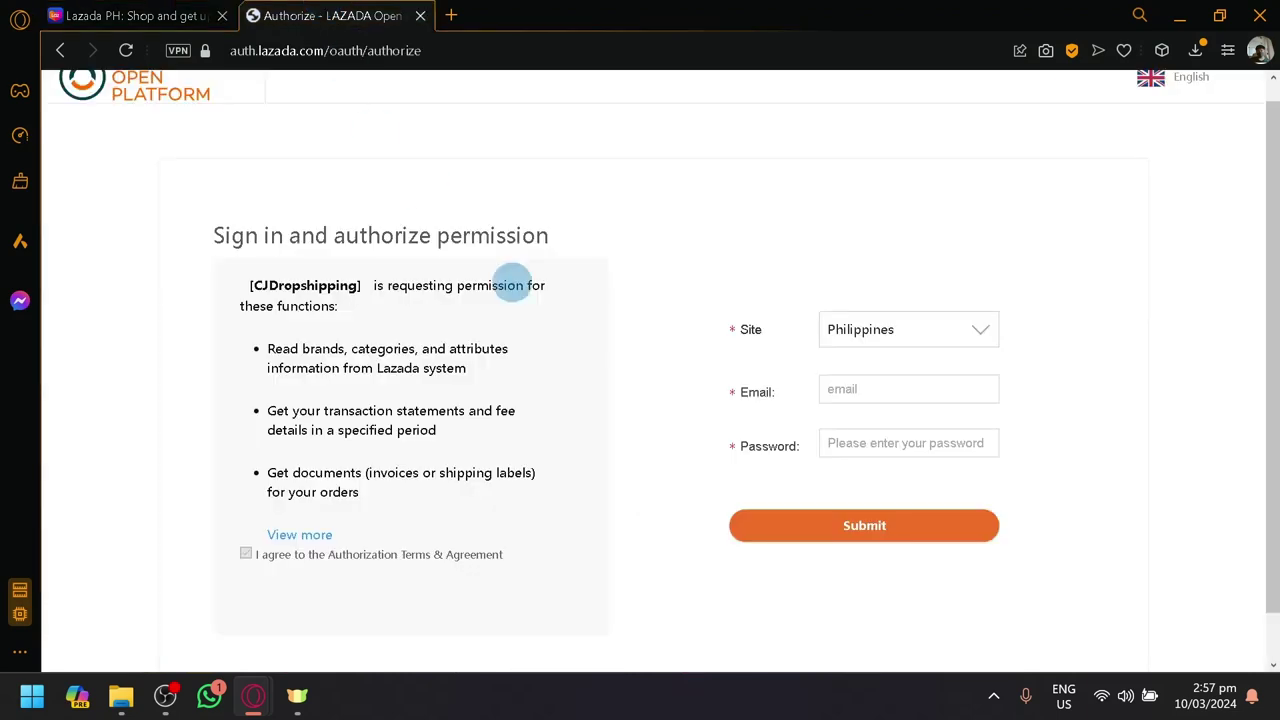
scroll(480, 370, up, 1)
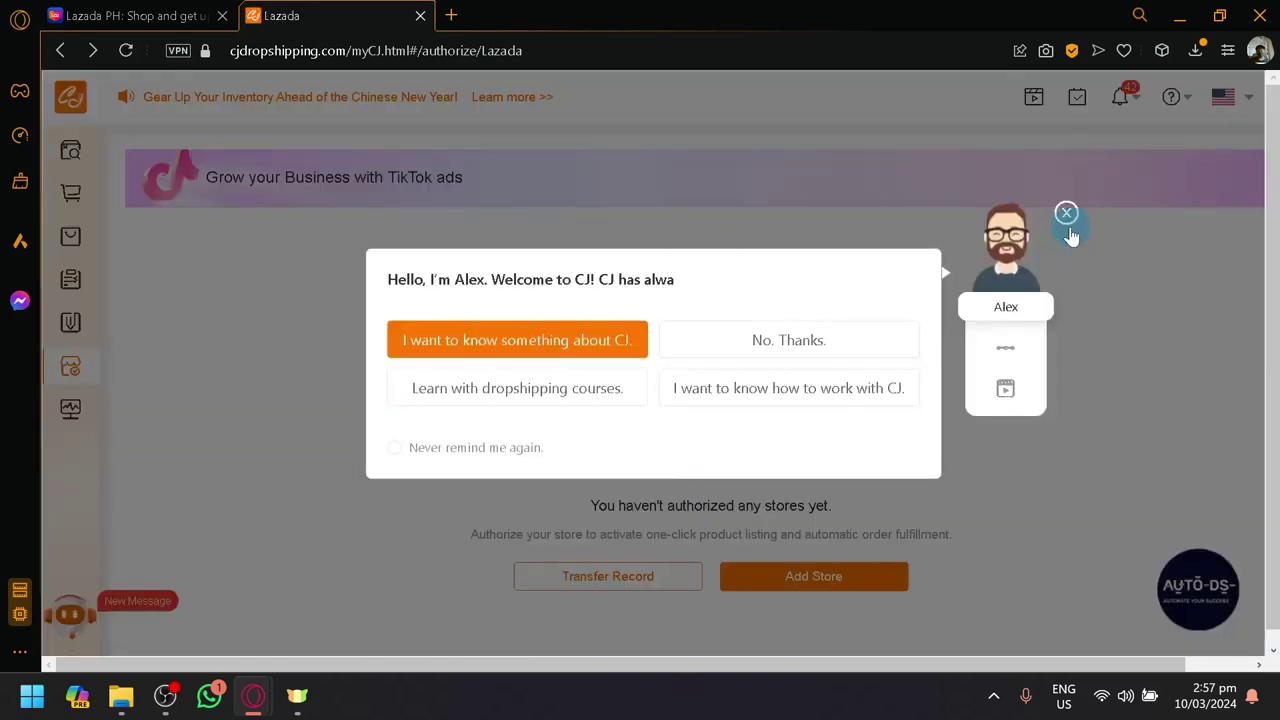
Step: Dismiss the Alex popup, peek at the Lazada PH tab, then go to CJ's homepage
click(1066, 222)
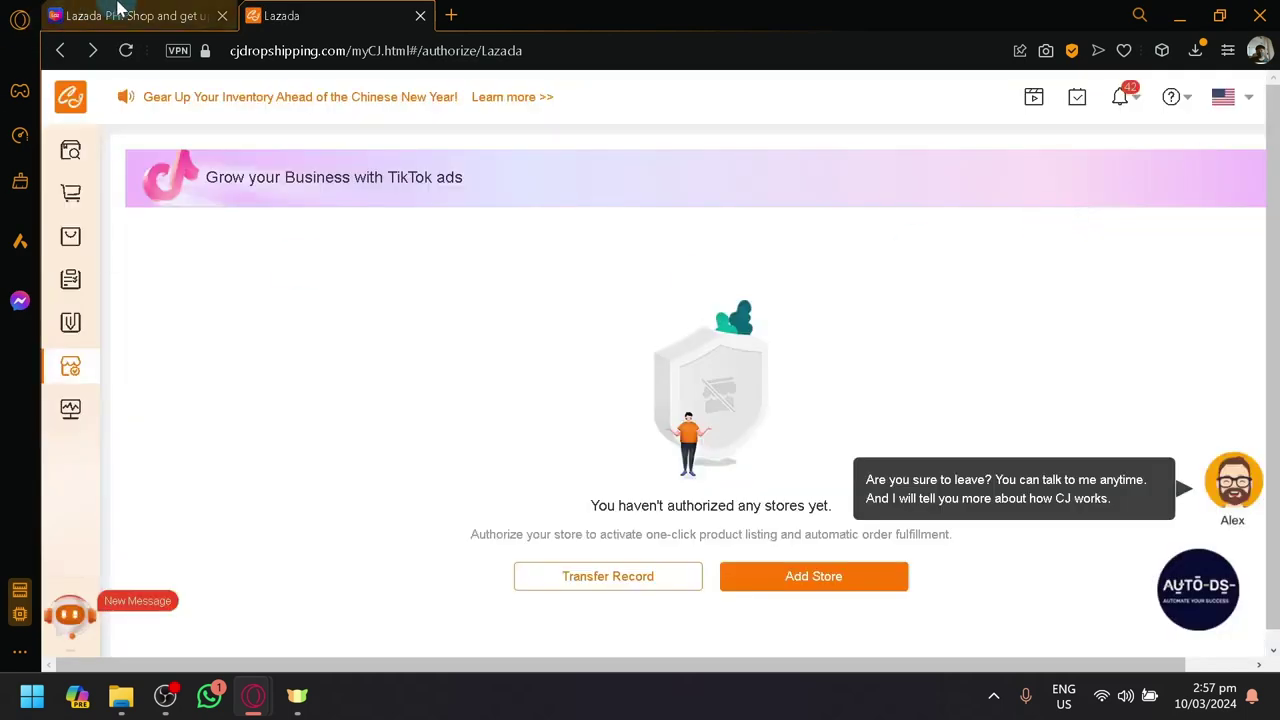
click(175, 10)
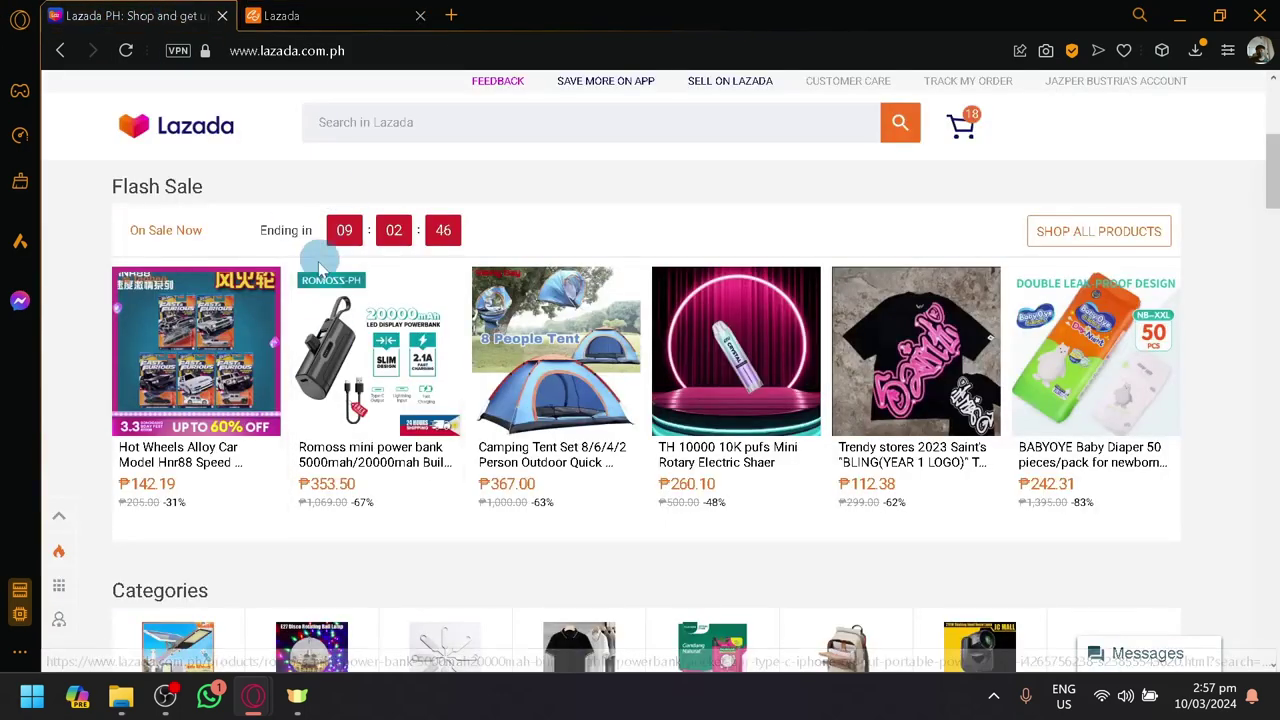
scroll(294, 252, down, 2)
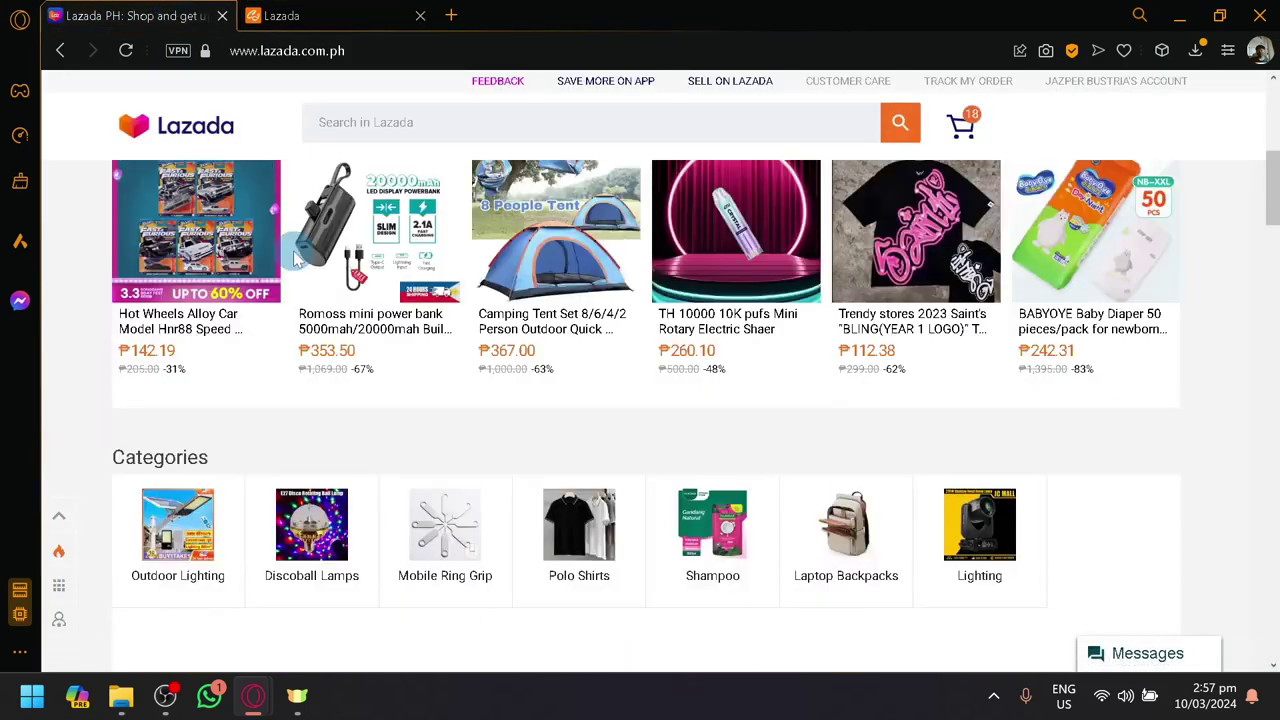
click(300, 15)
click(500, 250)
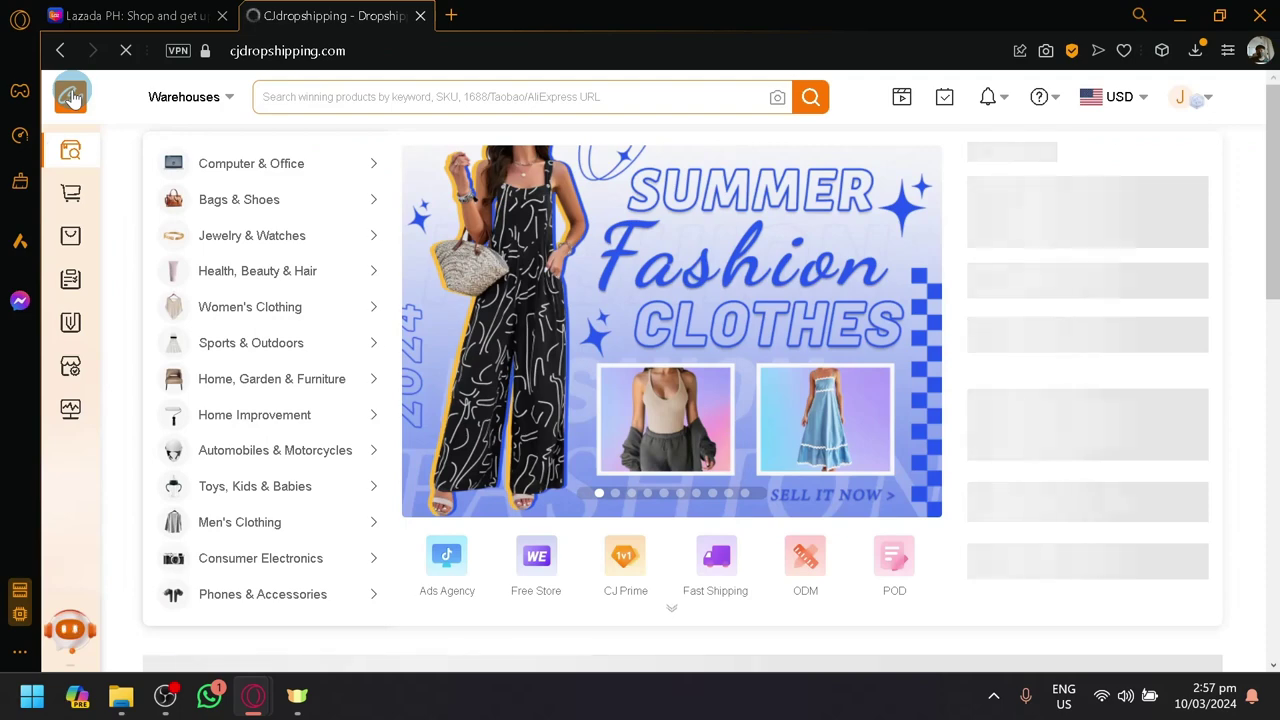
Step: Close Alex's greeting on the CJ homepage and view the categories and service shortcuts
click(285, 343)
scroll(311, 371, down, 4)
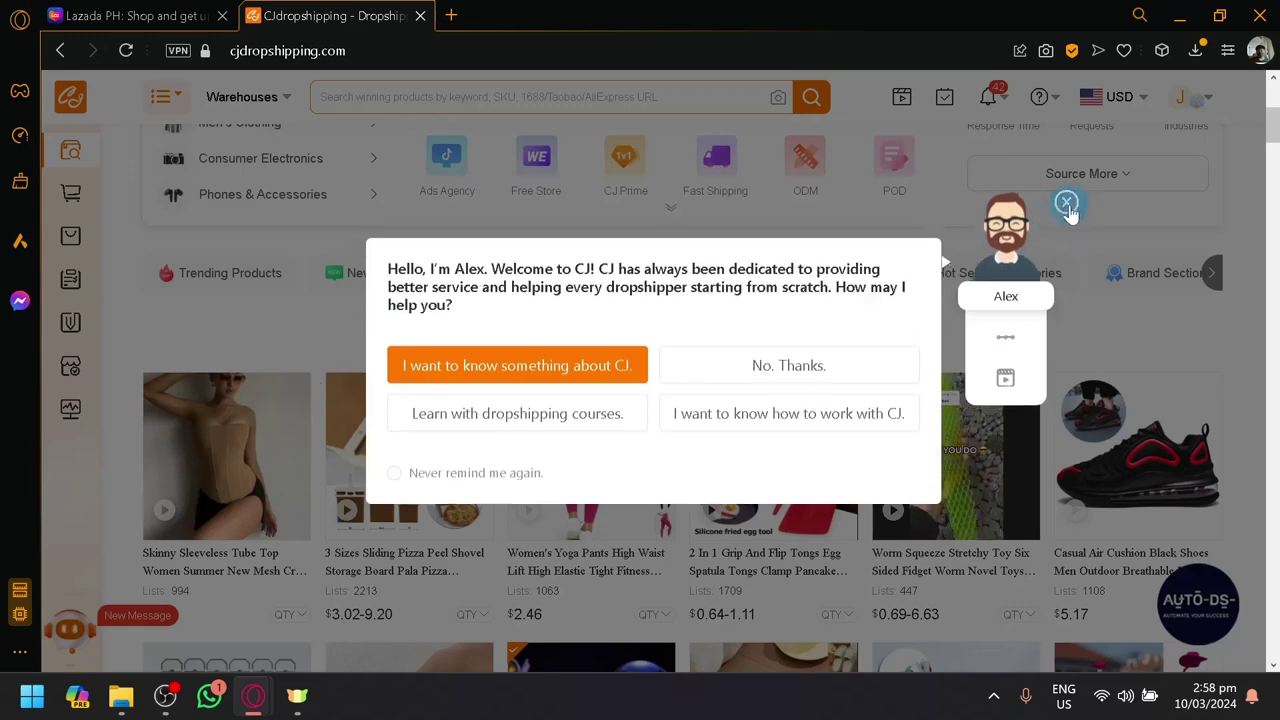
click(1066, 205)
scroll(870, 427, up, 4)
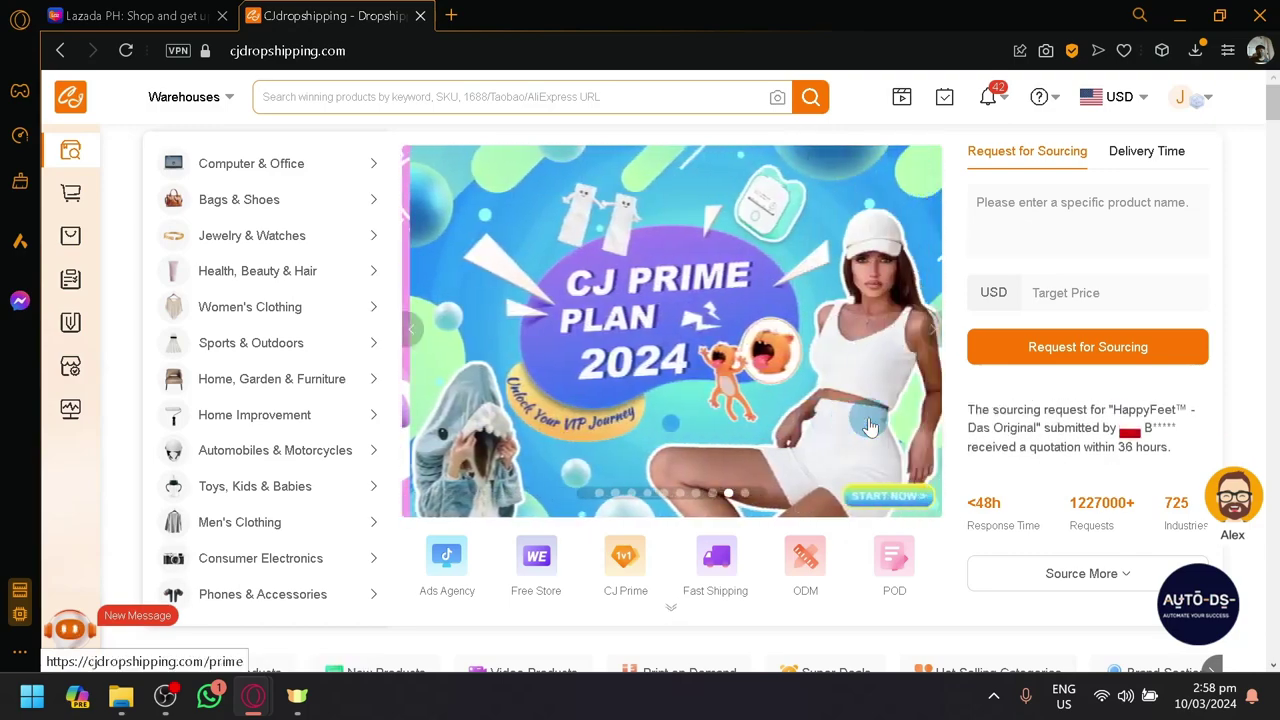
Step: Scroll the CJ homepage grid and open the $3.02 Cat Steam Brush product in a new tab
scroll(729, 443, down, 5)
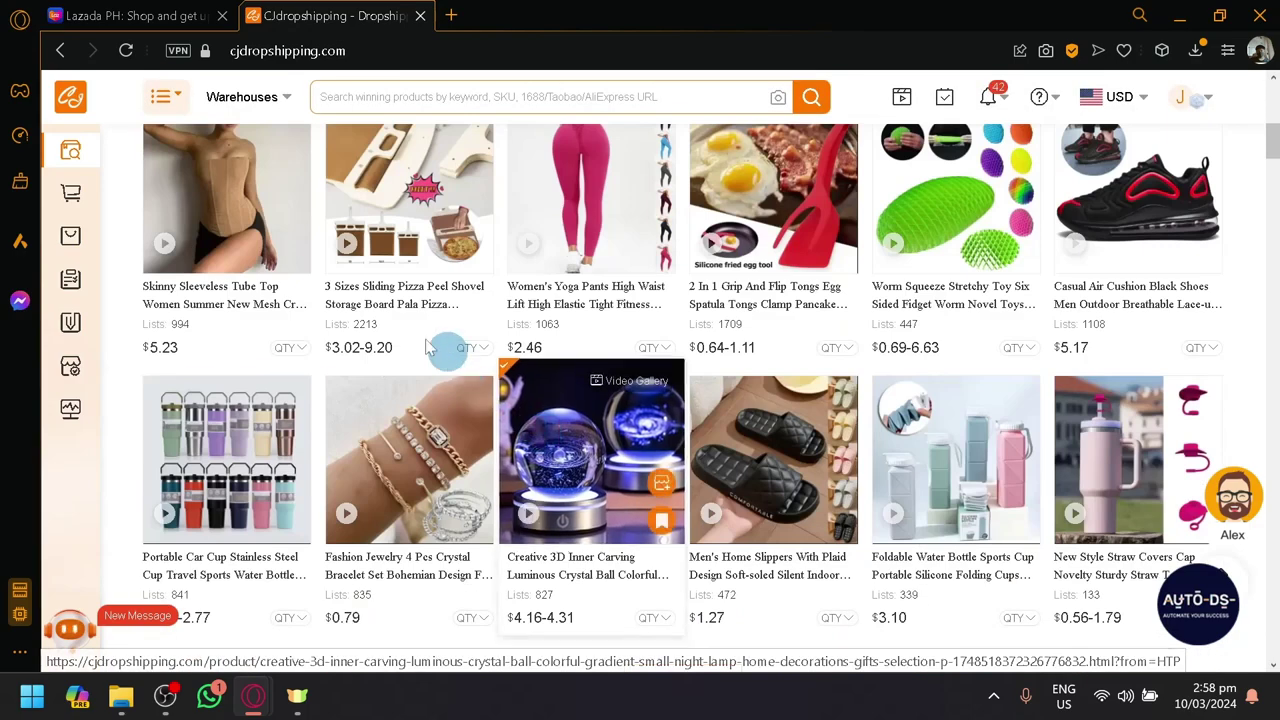
scroll(580, 260, up, 5)
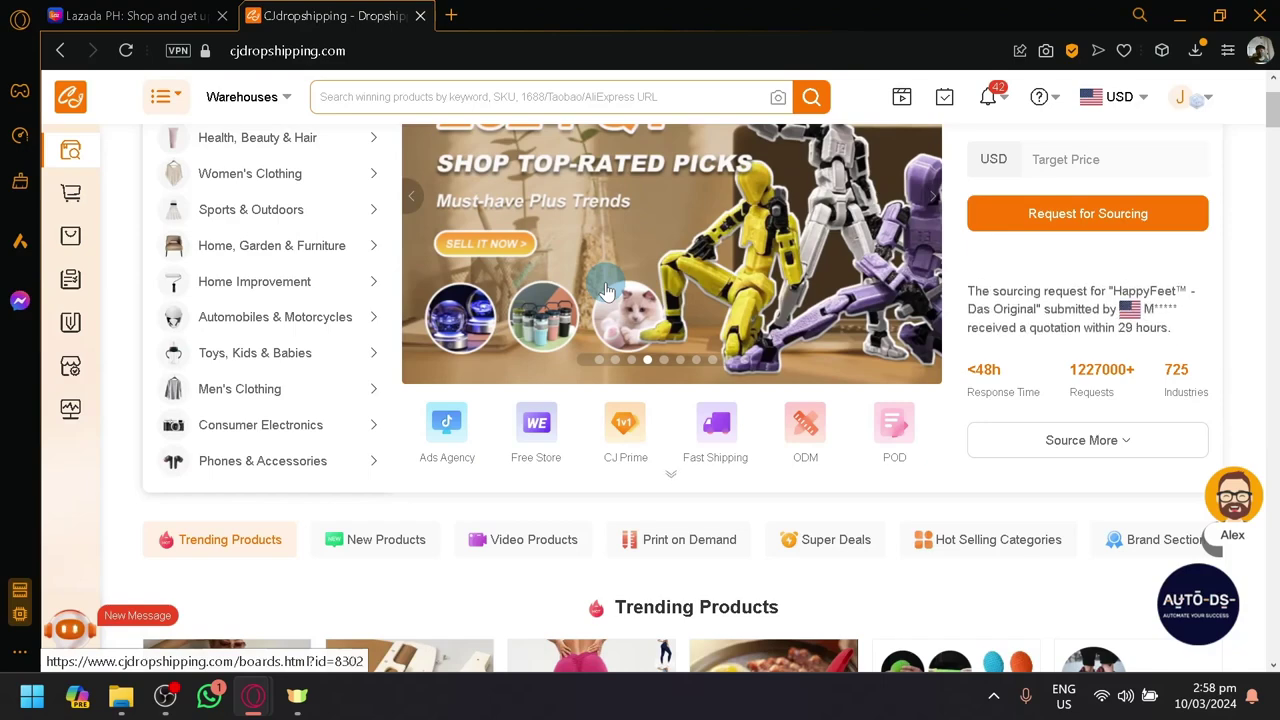
scroll(615, 420, up, 2)
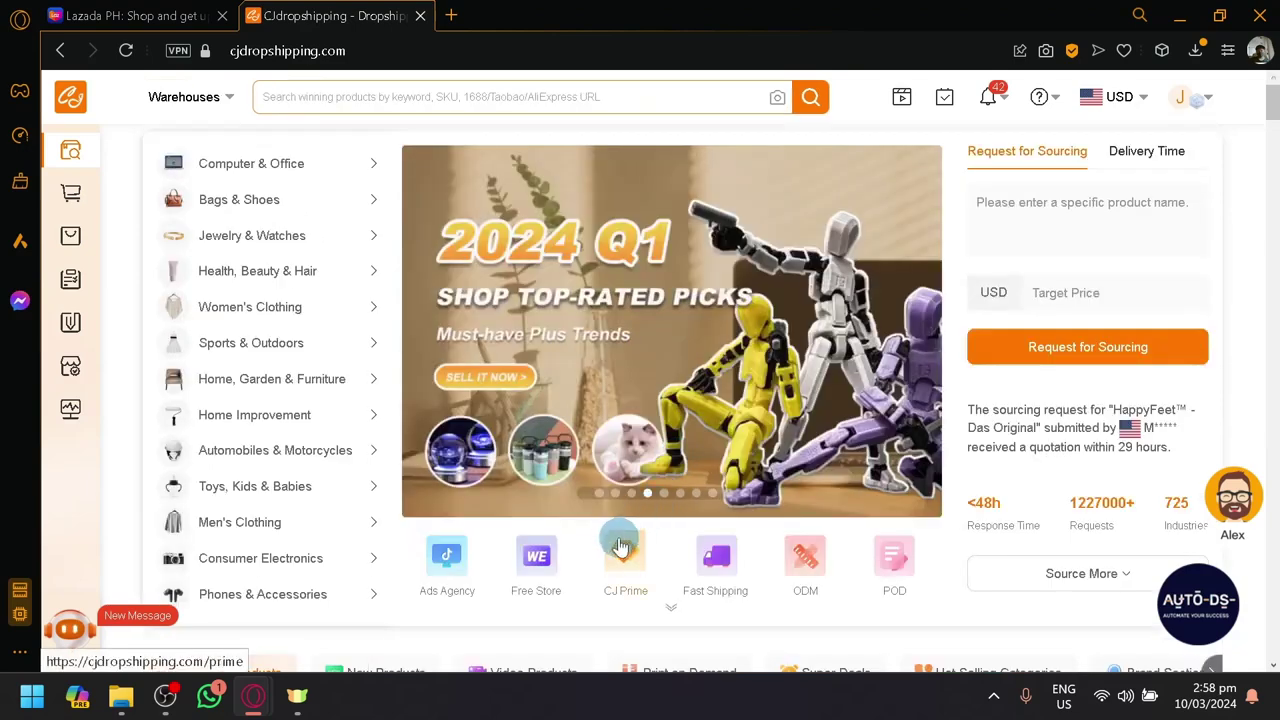
scroll(991, 566, down, 2)
scroll(631, 357, up, 2)
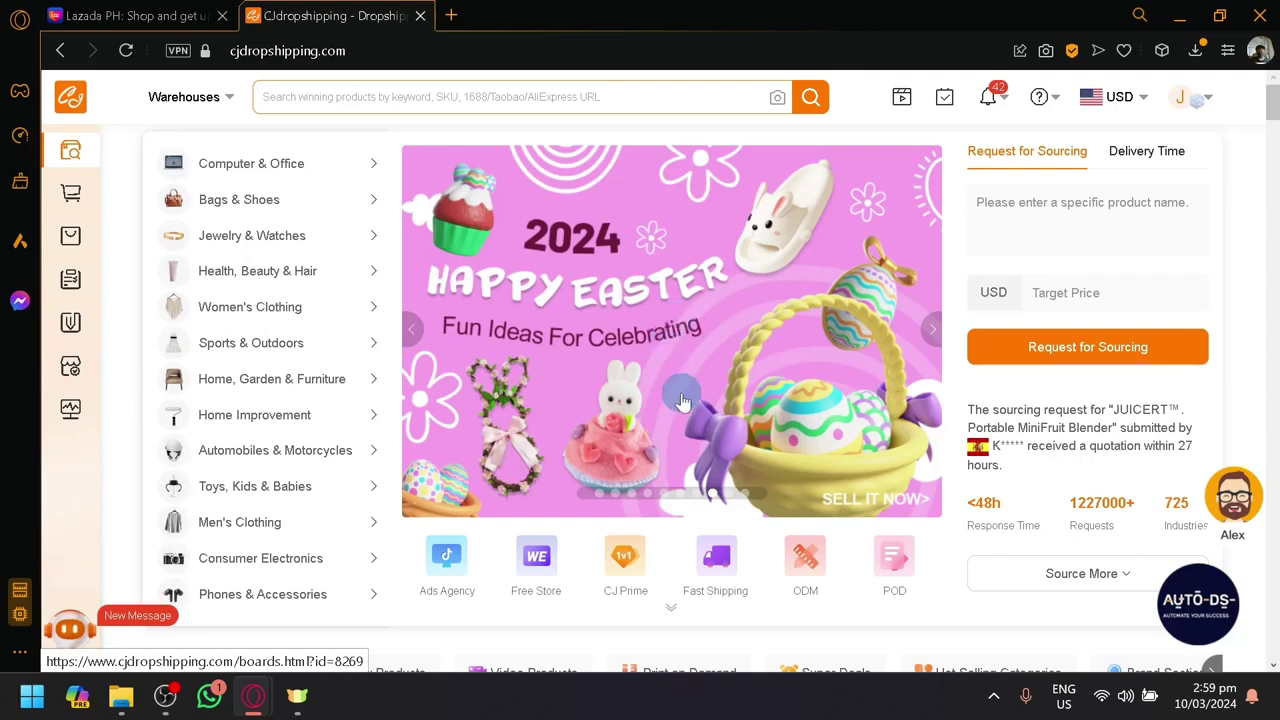
scroll(690, 376, down, 3)
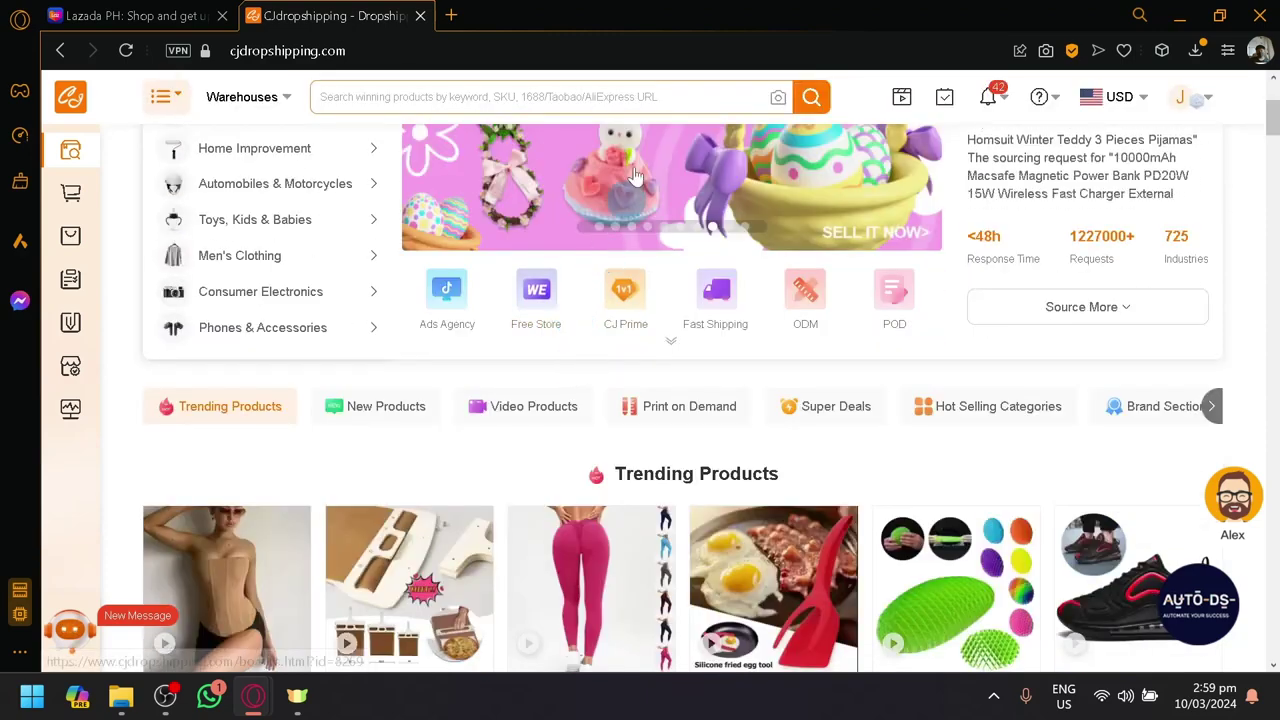
scroll(680, 293, up, 3)
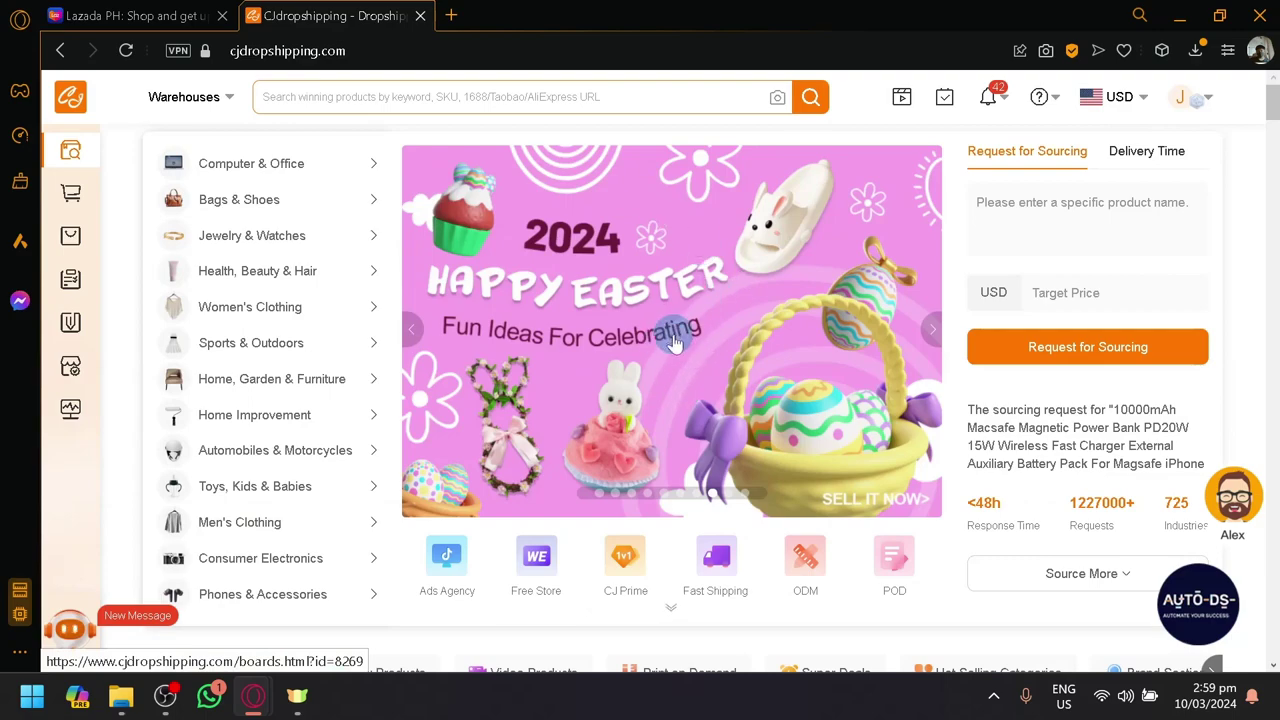
scroll(690, 380, down, 10)
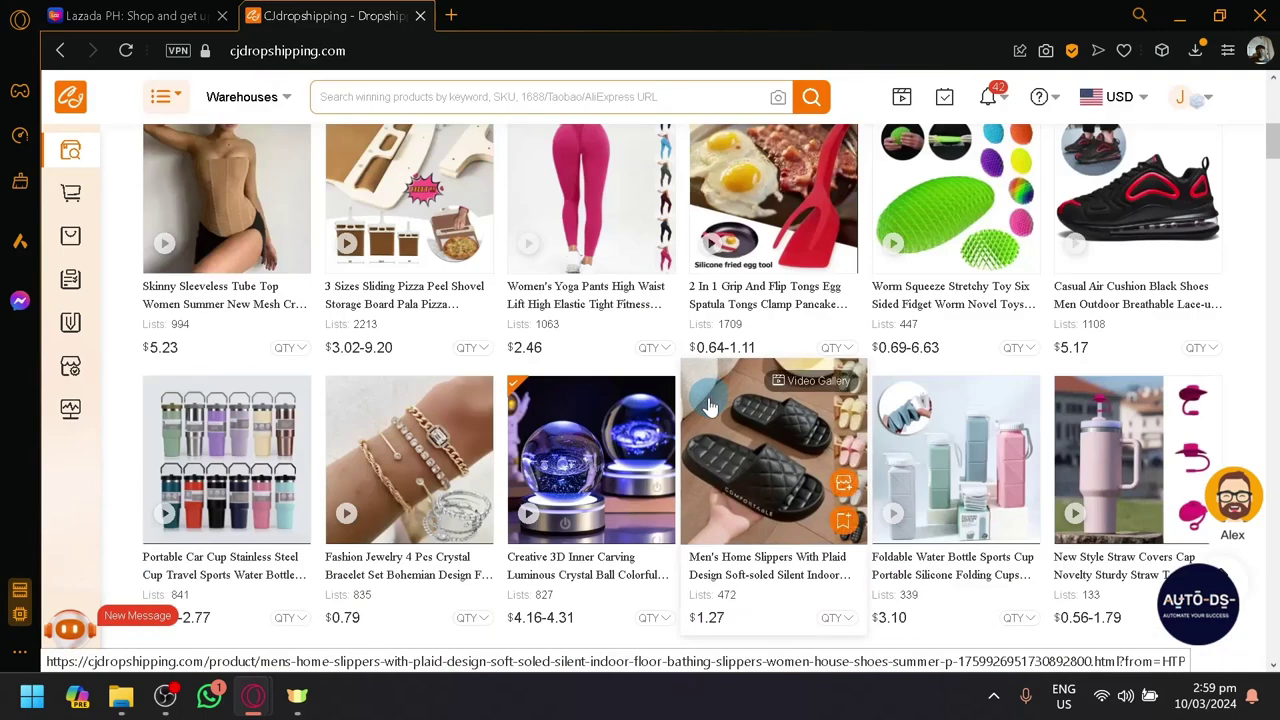
scroll(708, 405, down, 2)
scroll(680, 300, down, 5)
scroll(645, 385, down, 2)
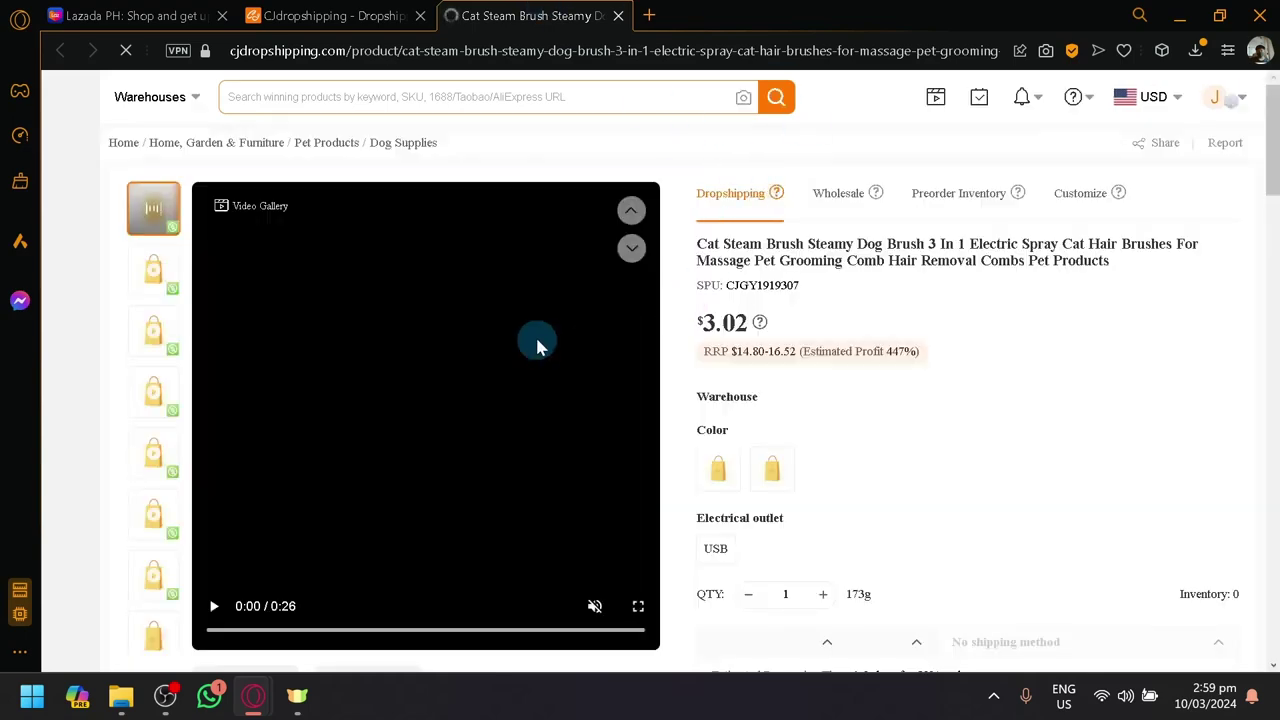
Step: Play the brush's main and second gallery videos, then return to the Lazada PH tab
click(537, 344)
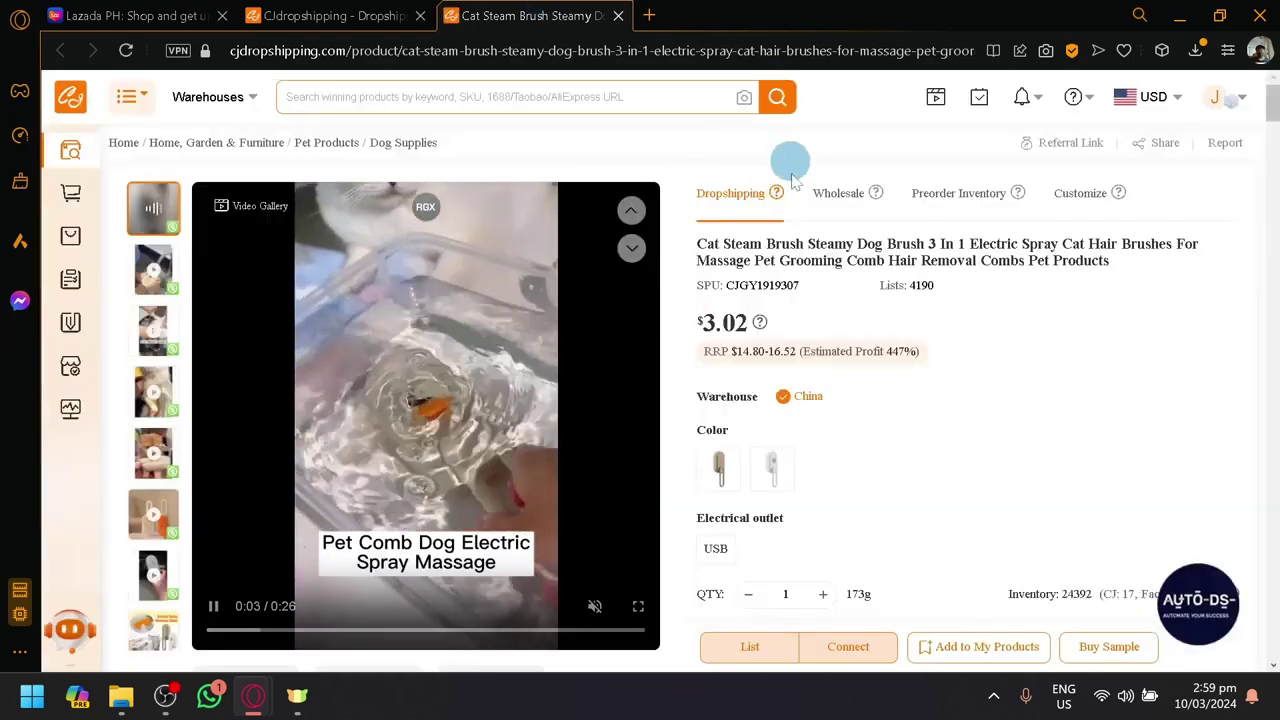
scroll(752, 347, down, 5)
scroll(423, 409, down, 2)
scroll(186, 349, up, 6)
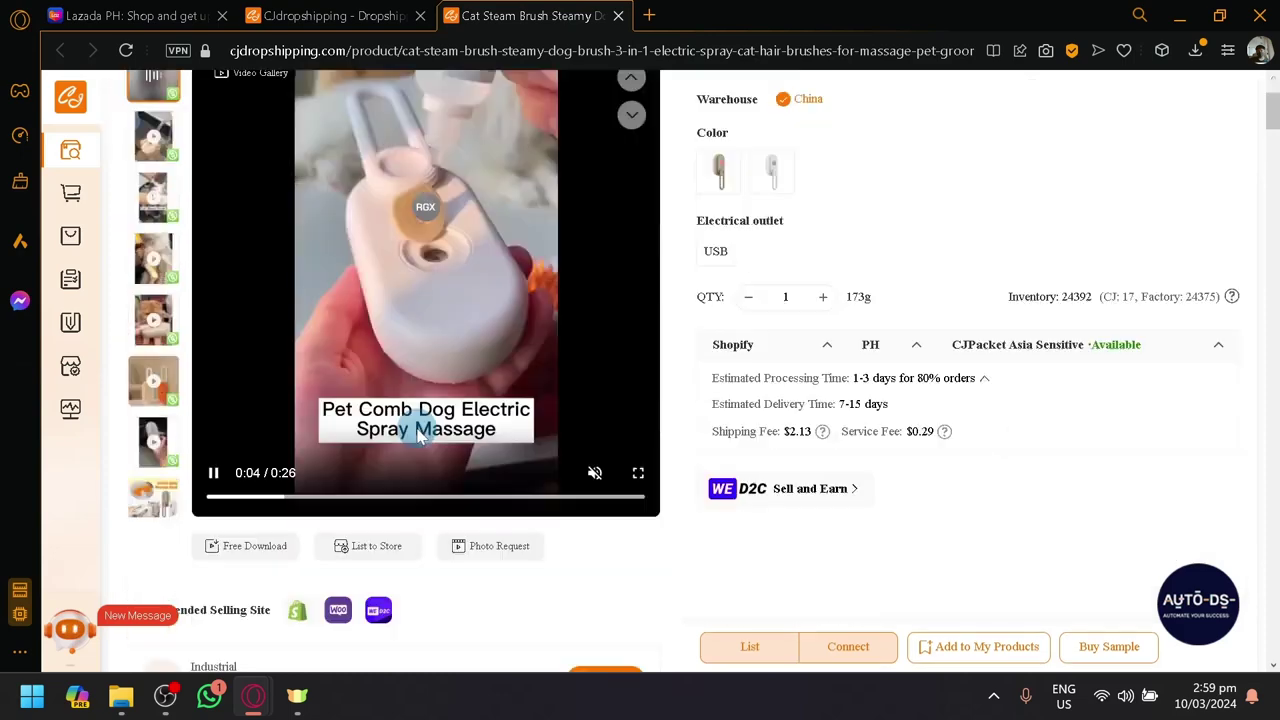
click(155, 285)
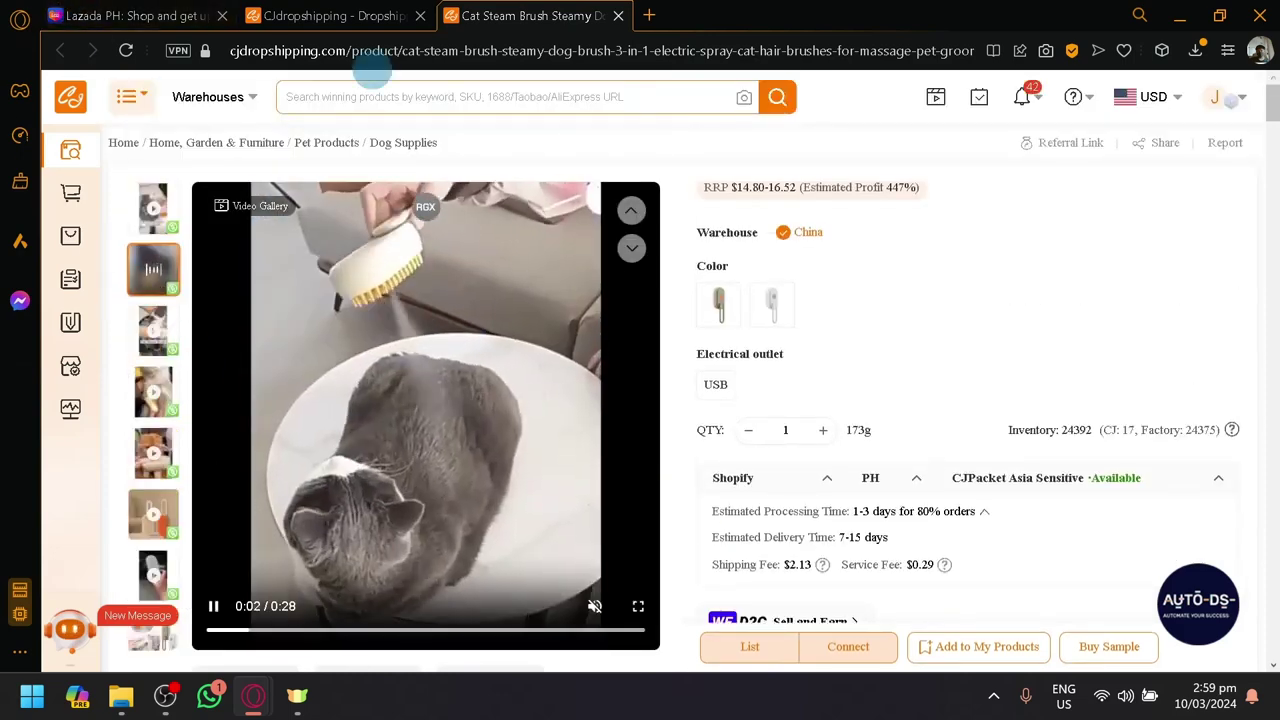
click(195, 14)
Step: Open the ₱260.10 flash-sale product on Lazada, then return to the CJ cat steam brush tab
scroll(486, 323, down, 1)
scroll(486, 323, up, 2)
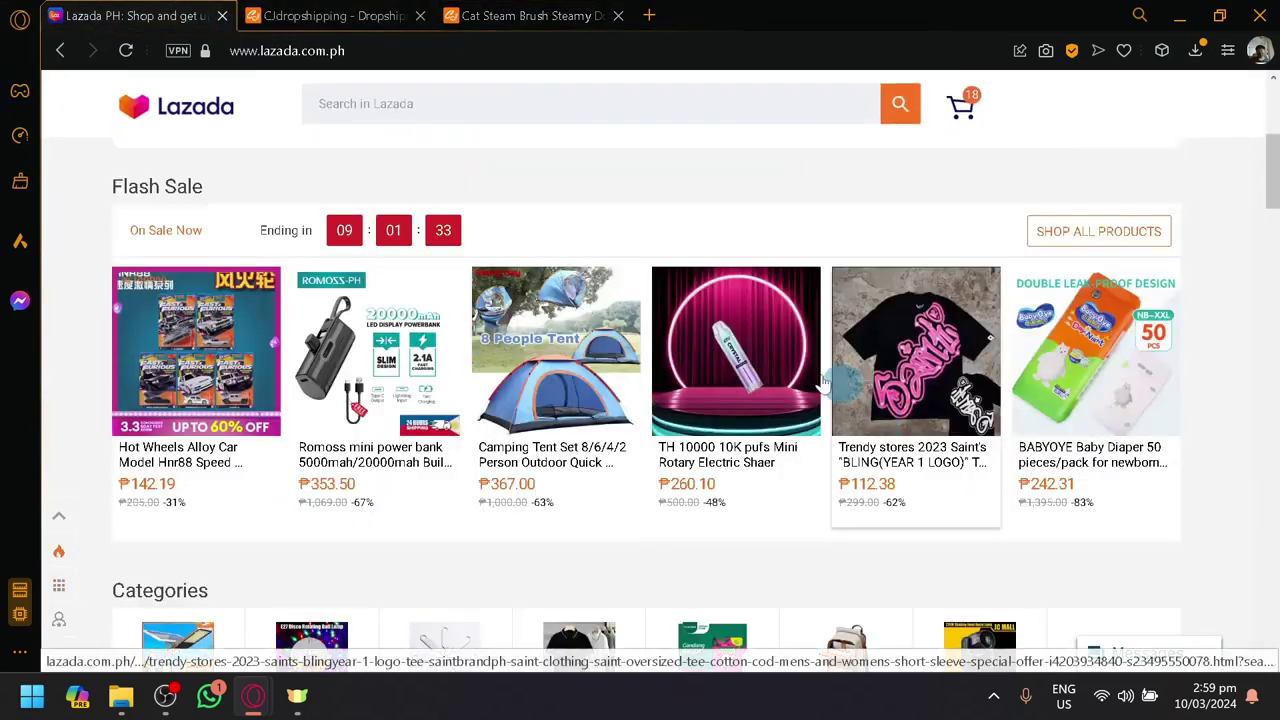
click(662, 322)
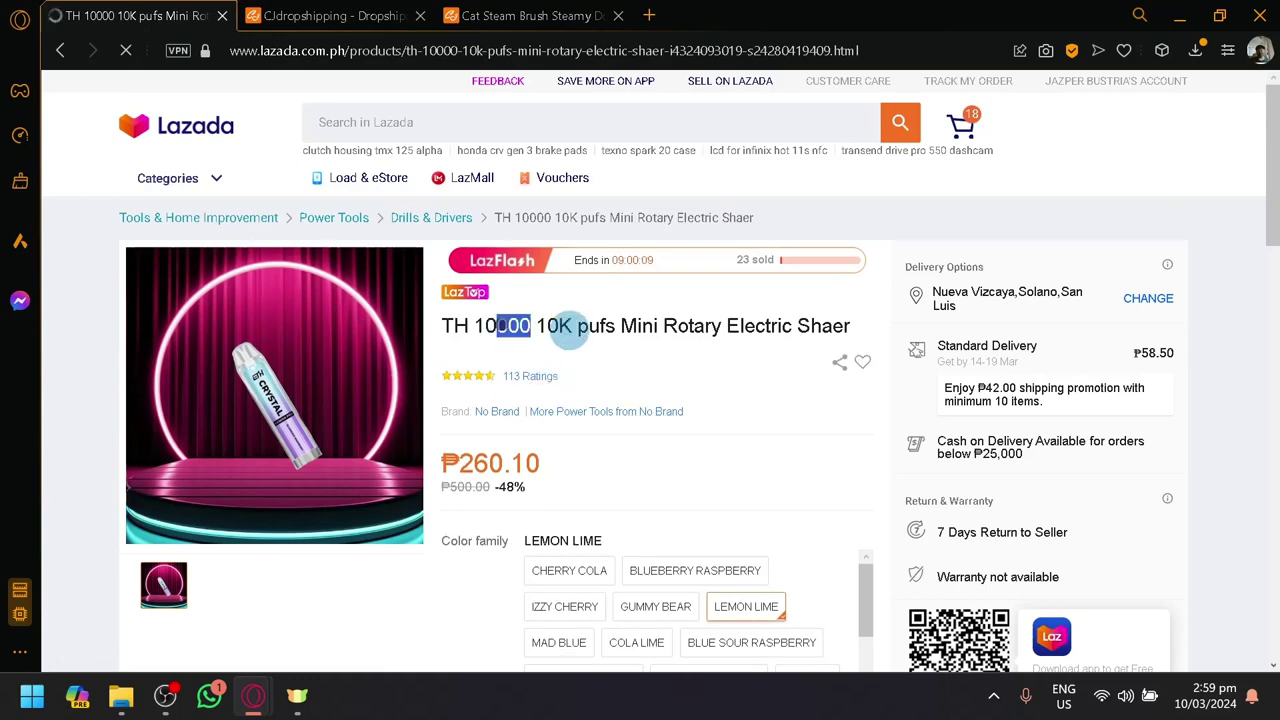
scroll(575, 339, down, 3)
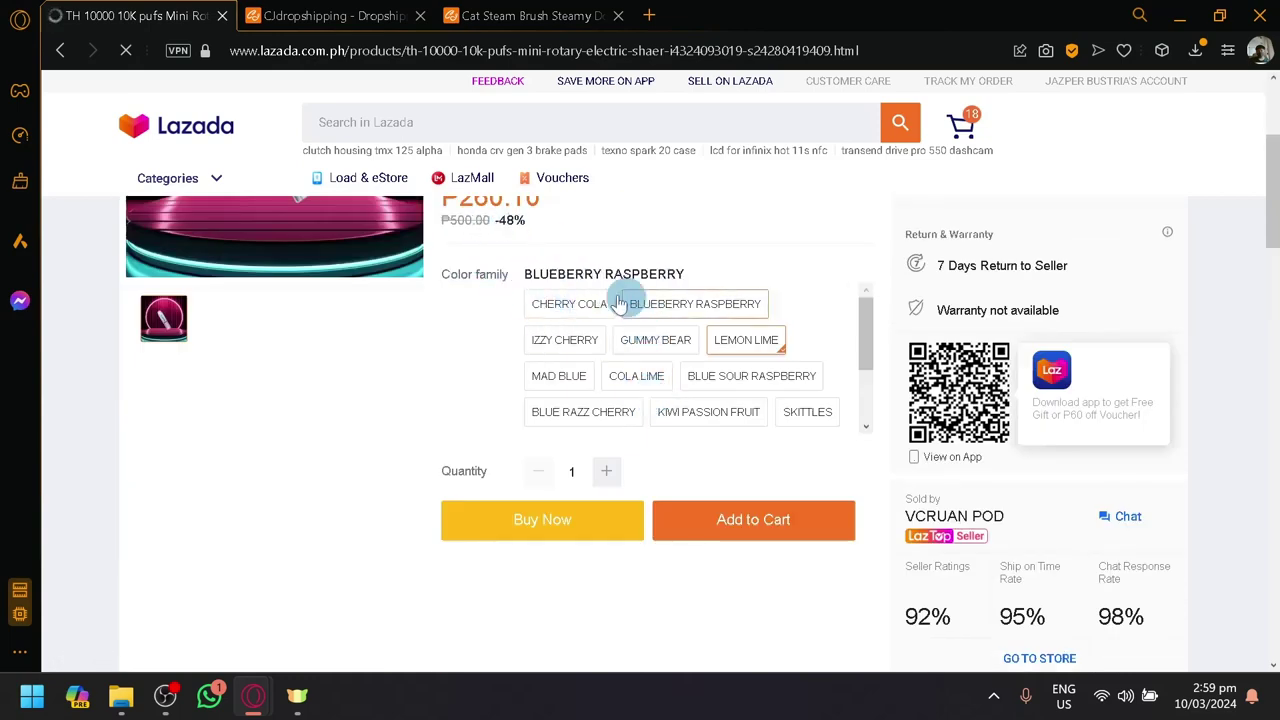
click(486, 15)
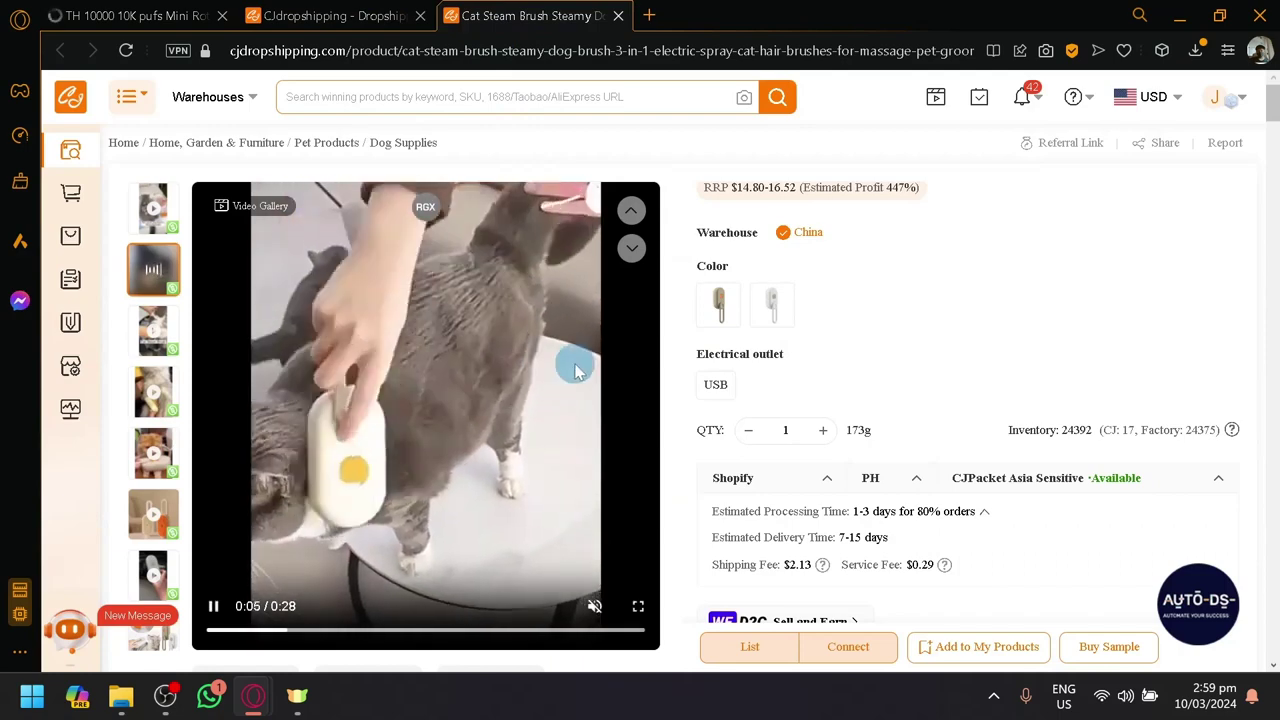
Step: Pick the brush's first colour, play the third gallery video, and review its Plastic material and 140*80*60(1mm) packaging
click(719, 304)
click(182, 330)
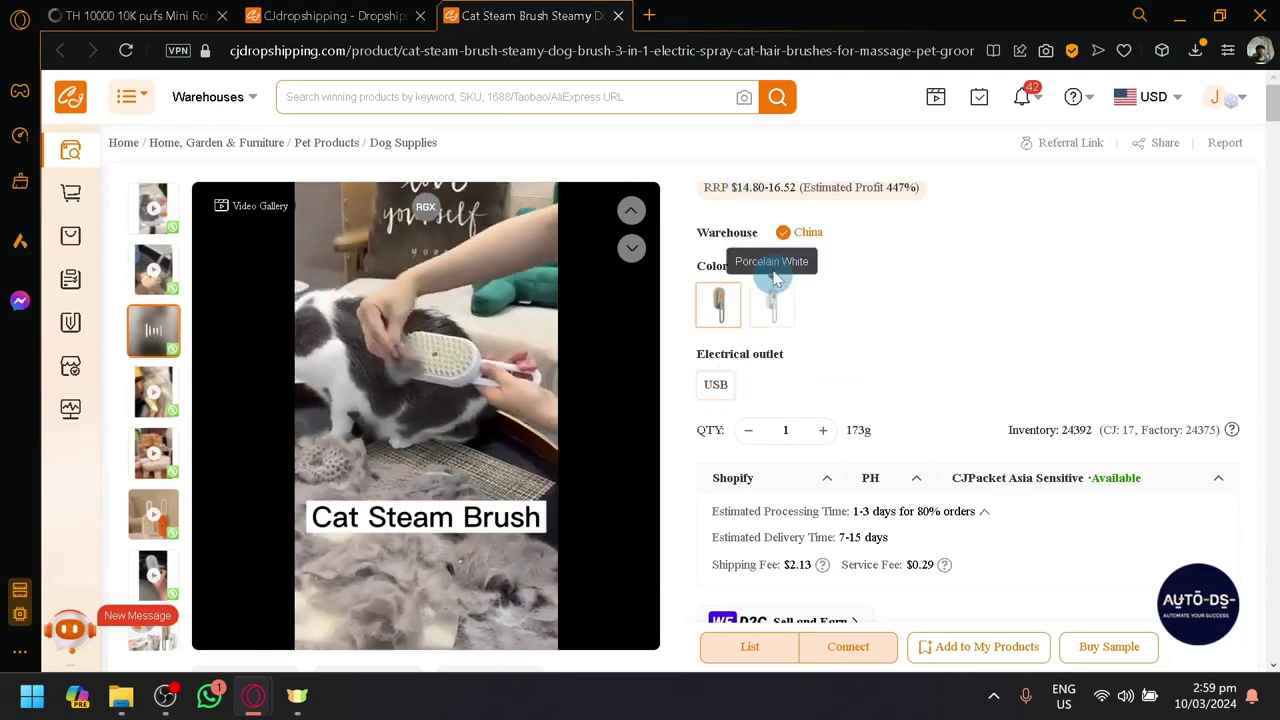
scroll(779, 357, down, 4)
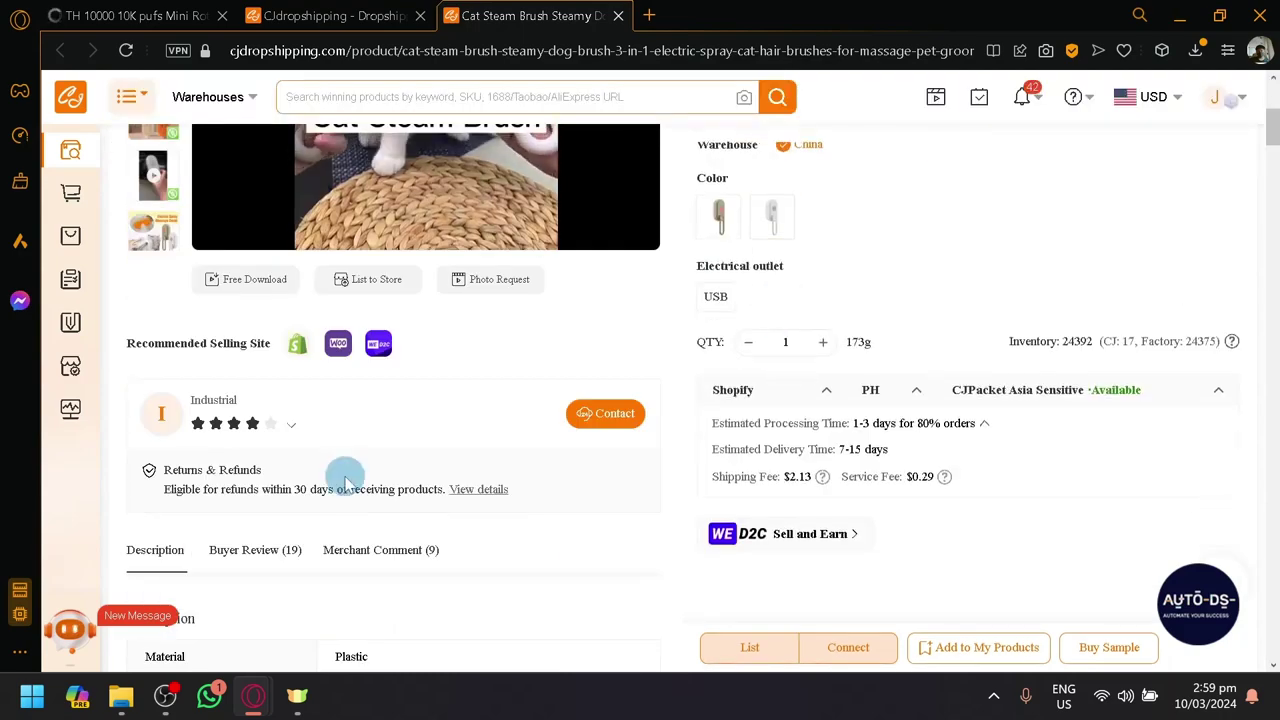
scroll(346, 465, down, 2)
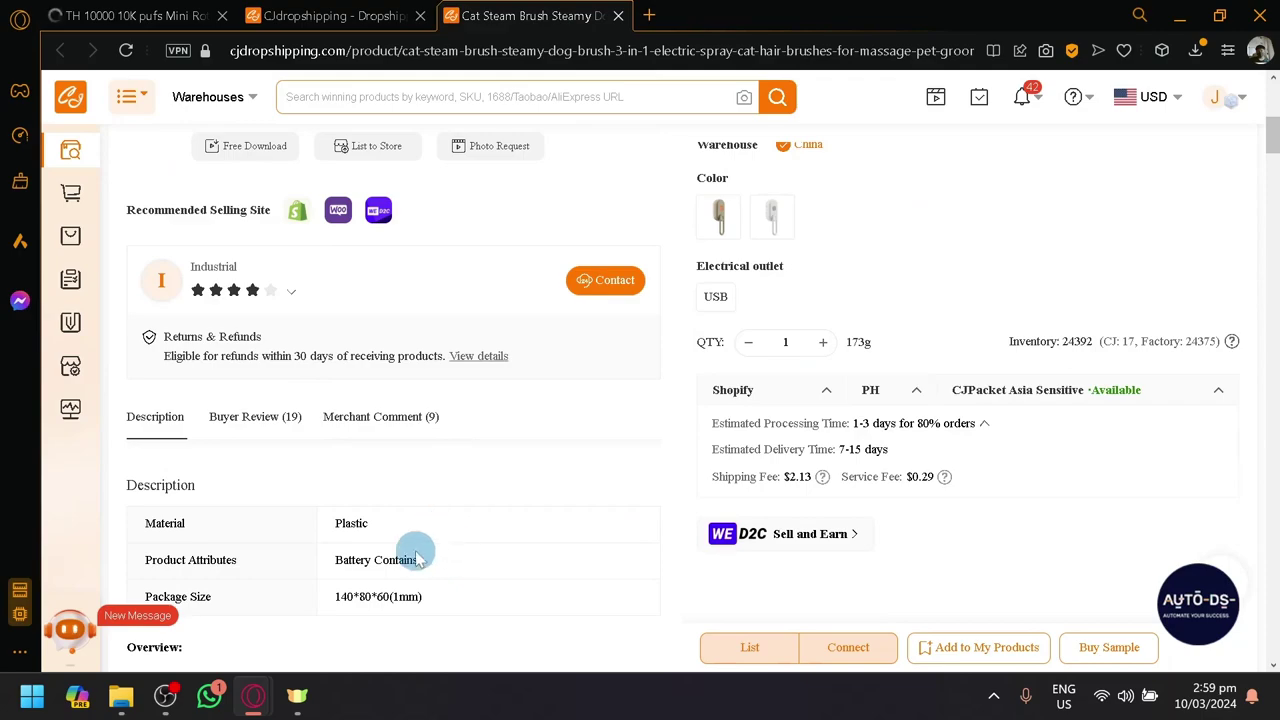
scroll(416, 560, up, 6)
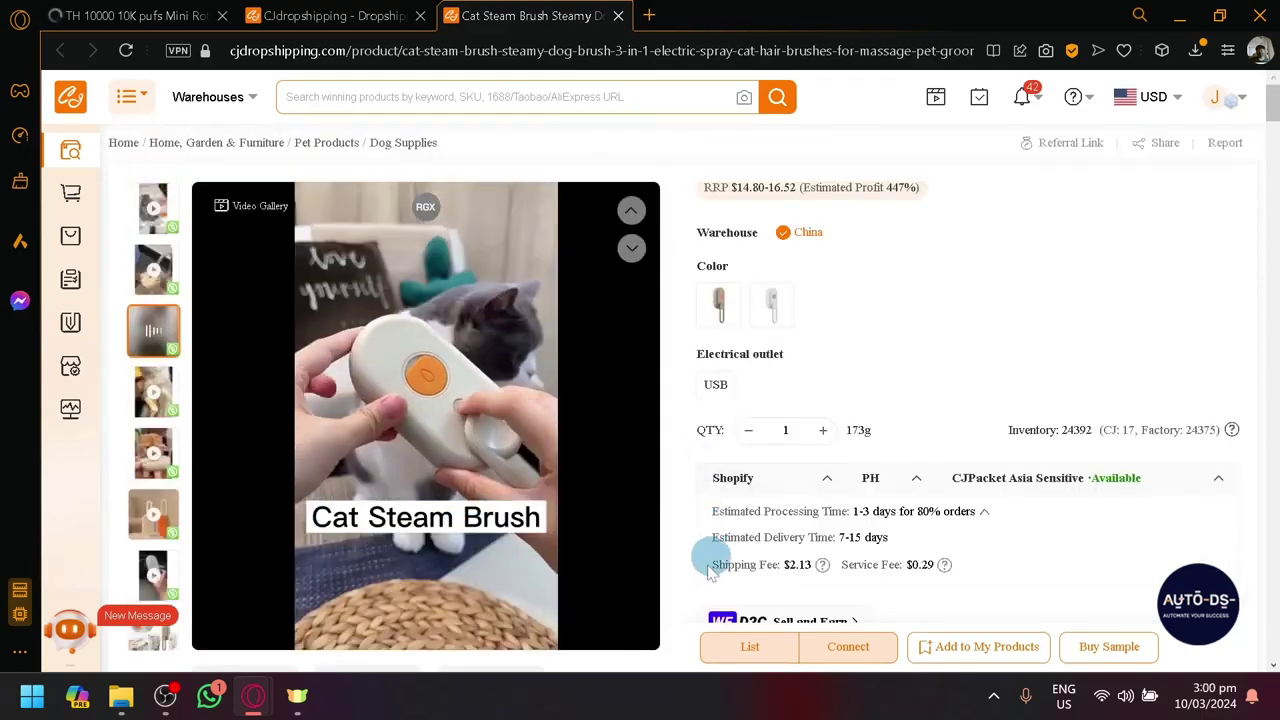
scroll(814, 537, down, 5)
scroll(757, 646, up, 3)
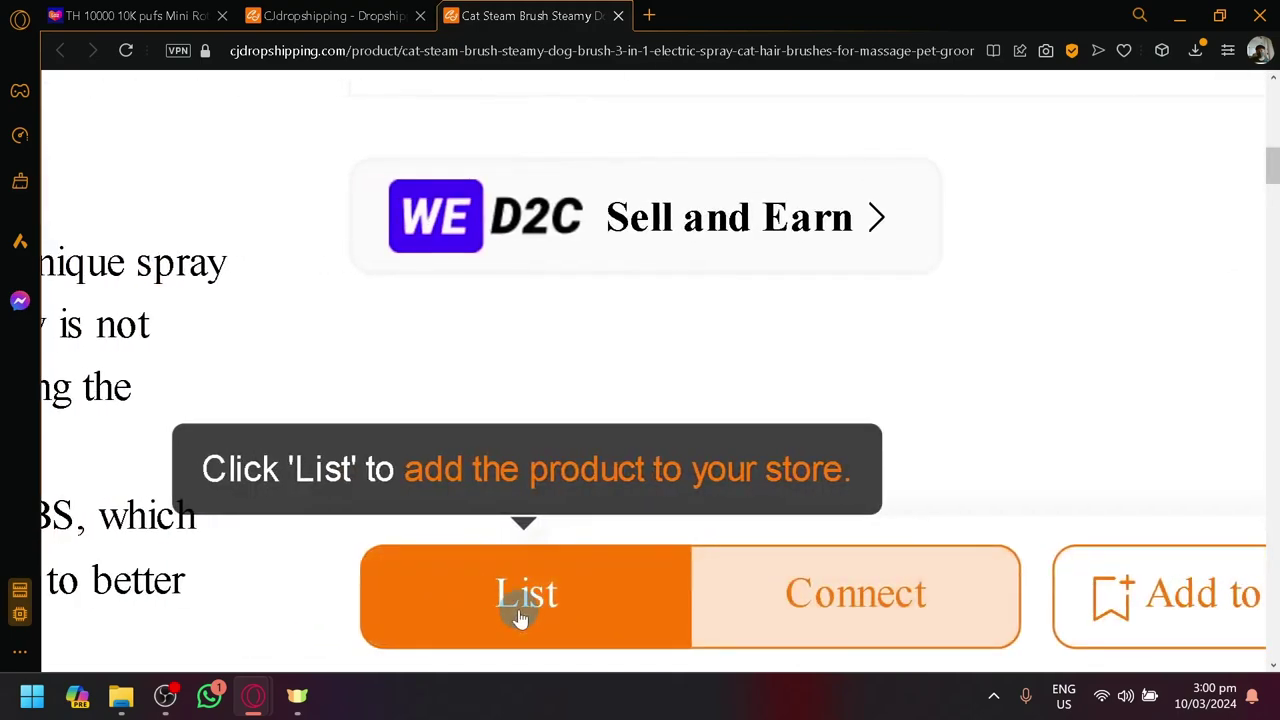
Step: Send the Lazada tab to Lazada's home page via its logo
scroll(520, 617, down, 5)
scroll(462, 337, down, 3)
click(130, 15)
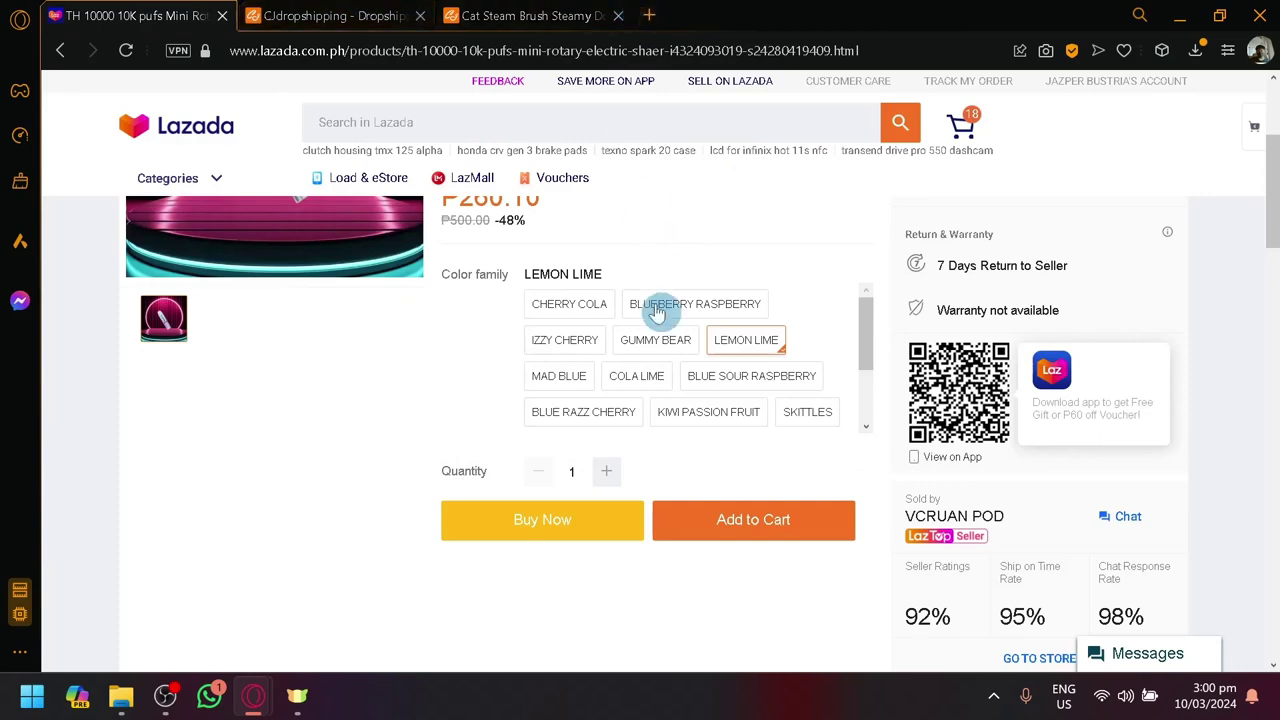
click(215, 125)
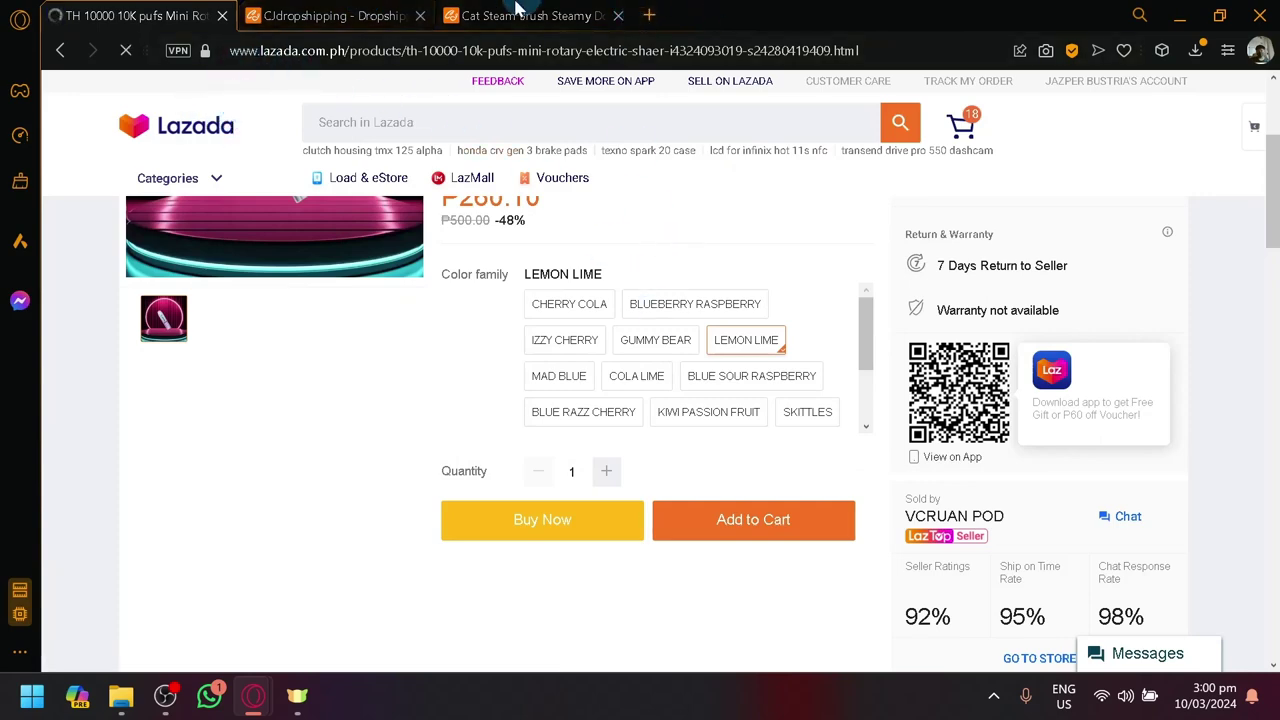
Step: Back on the CJ brush page, review Connect, Add to My Products and Buy Sample, then reset zoom with Ctrl+0
click(513, 8)
scroll(846, 645, up, 5)
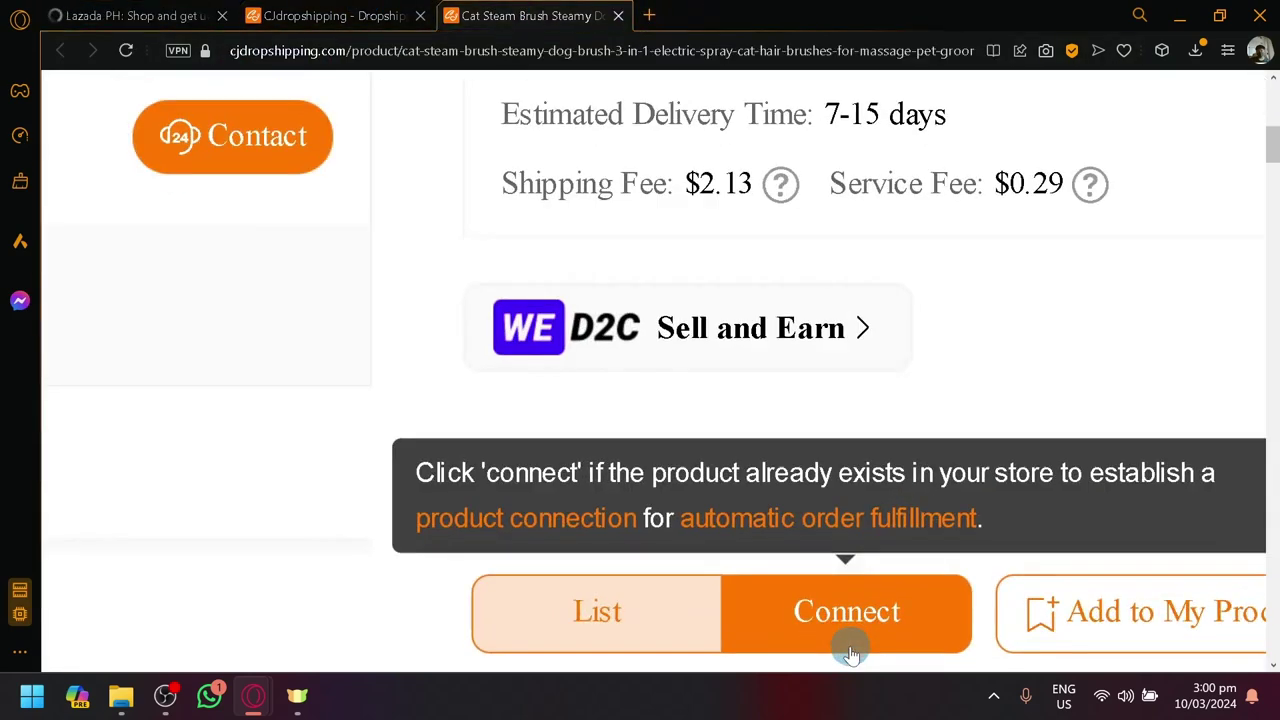
scroll(850, 652, right, 2)
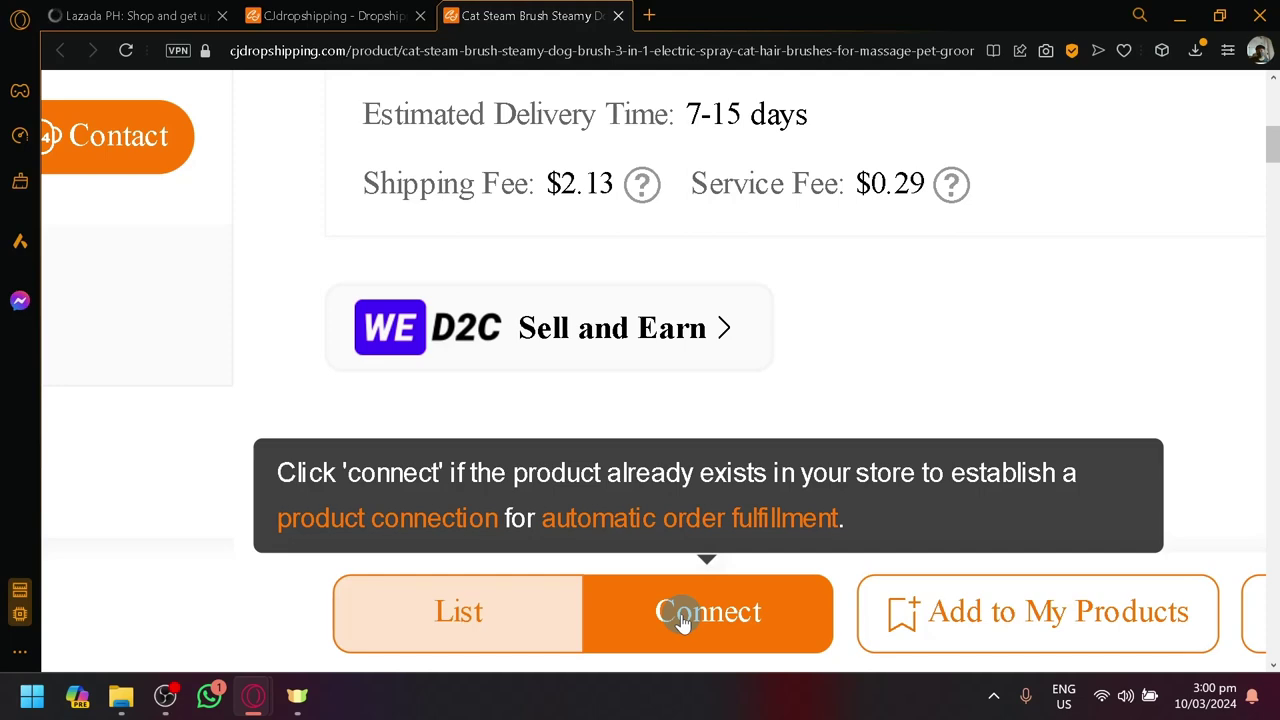
scroll(683, 622, right, 4)
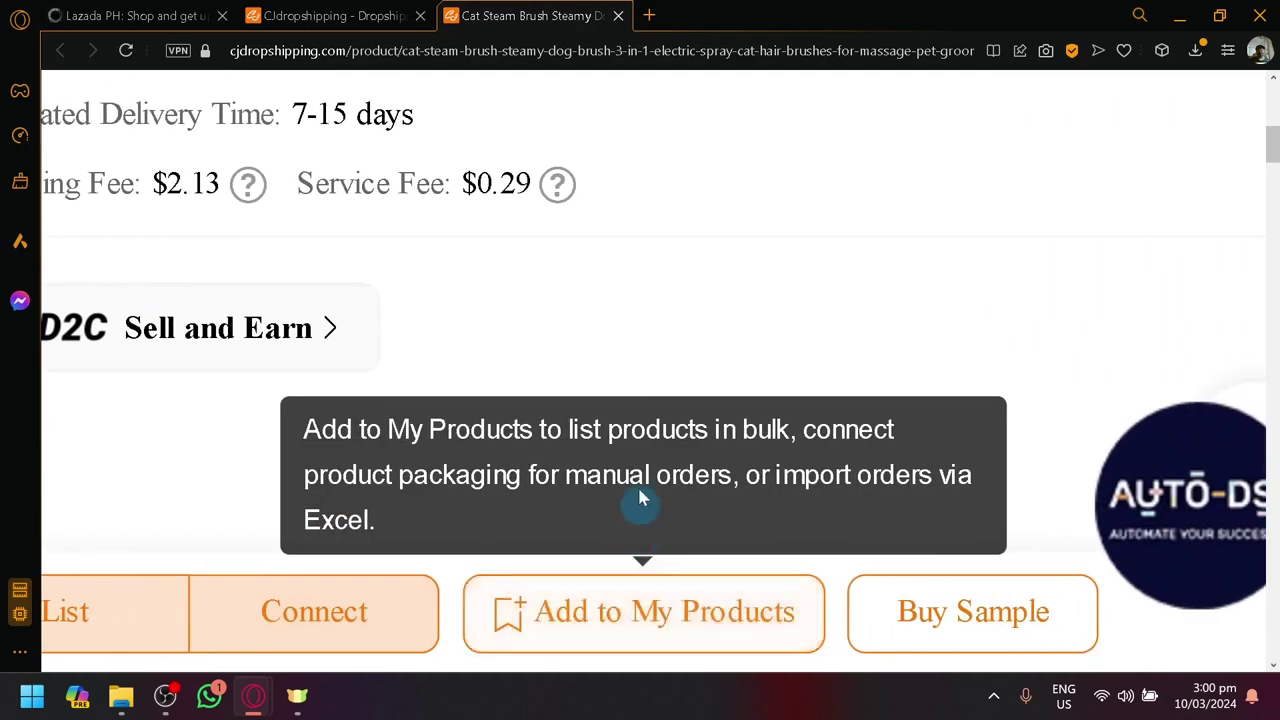
scroll(943, 617, right, 1)
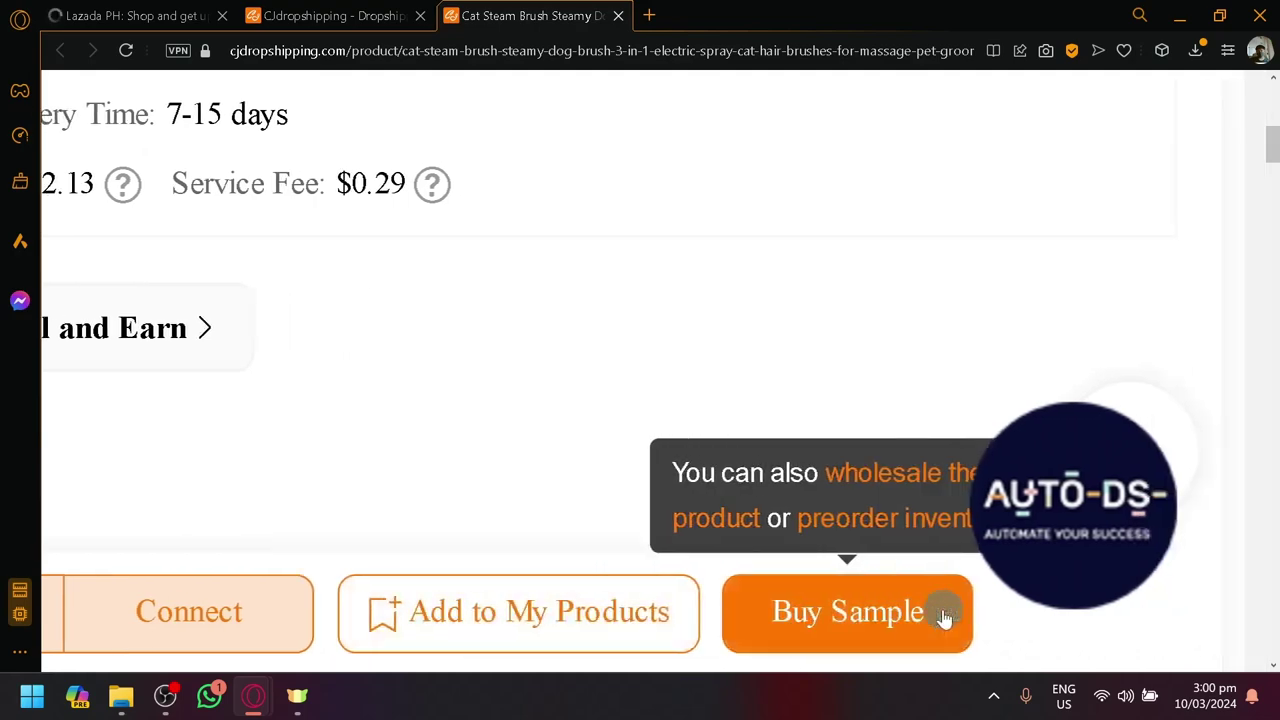
key(ctrl+0)
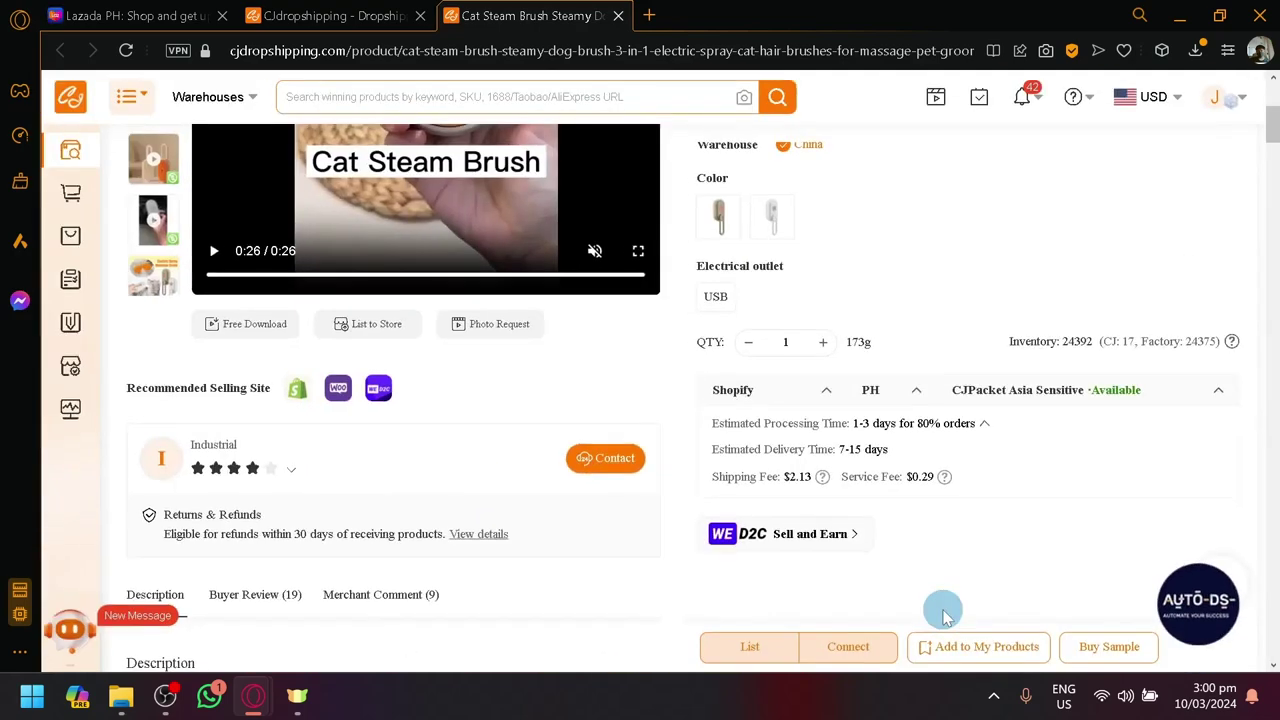
Step: Replay the brush video from the start, scroll through the description, and show the sidebar My Products menu
scroll(943, 615, up, 1)
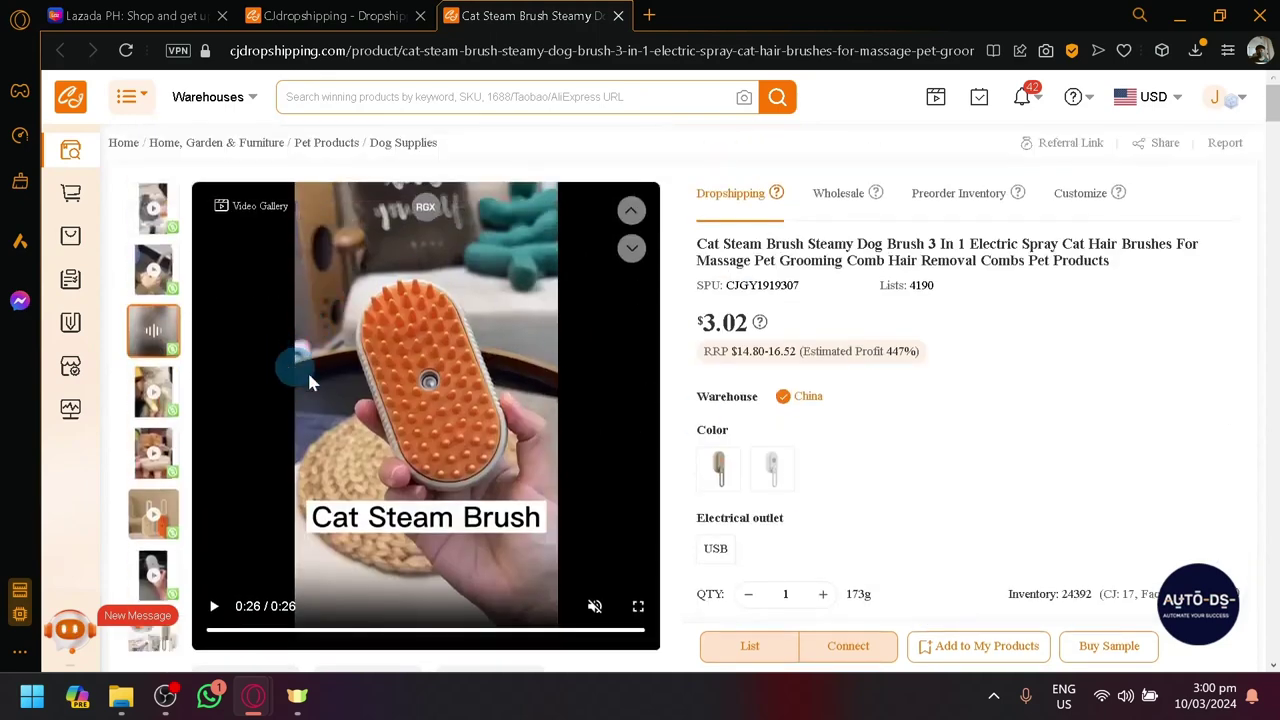
click(214, 605)
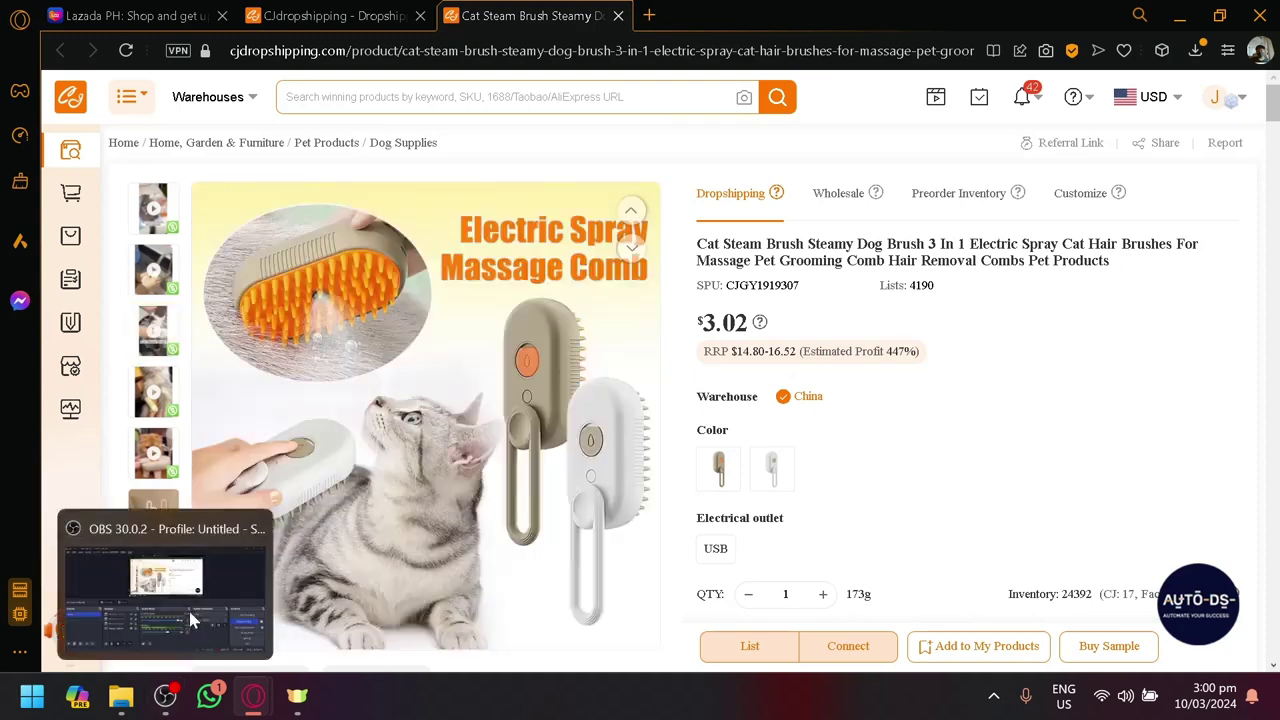
scroll(497, 532, down, 5)
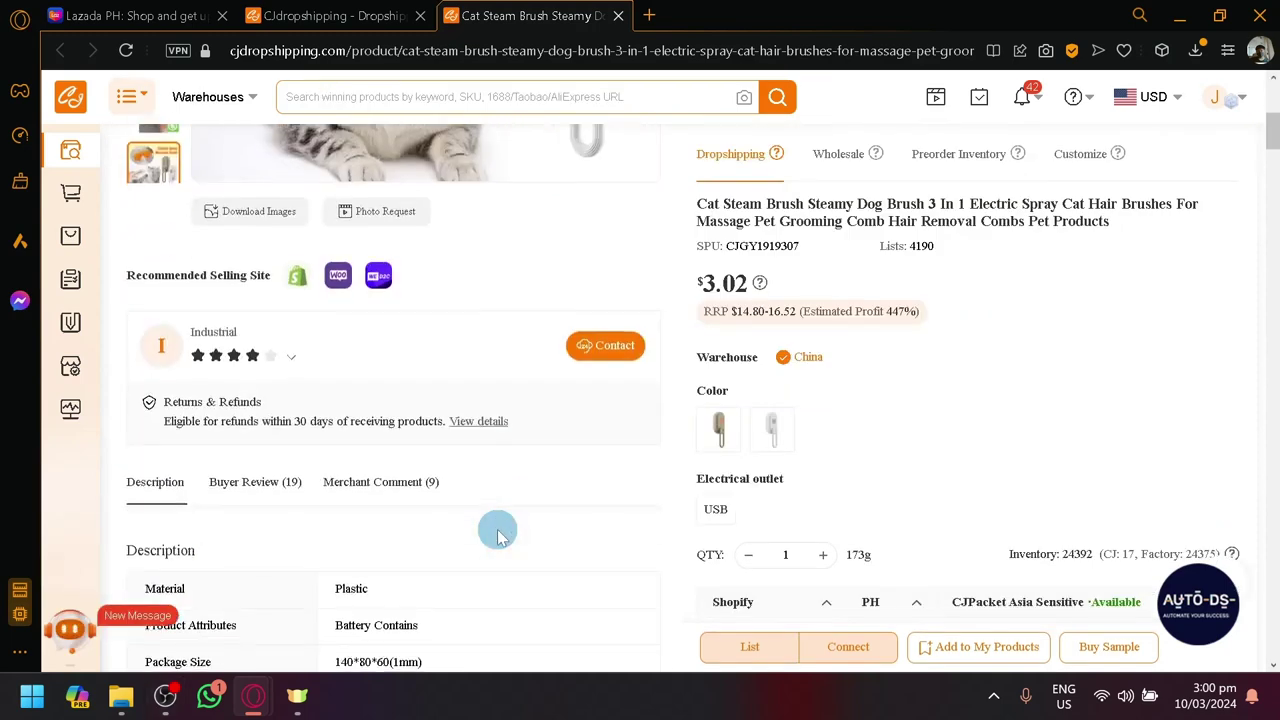
scroll(497, 532, down, 1)
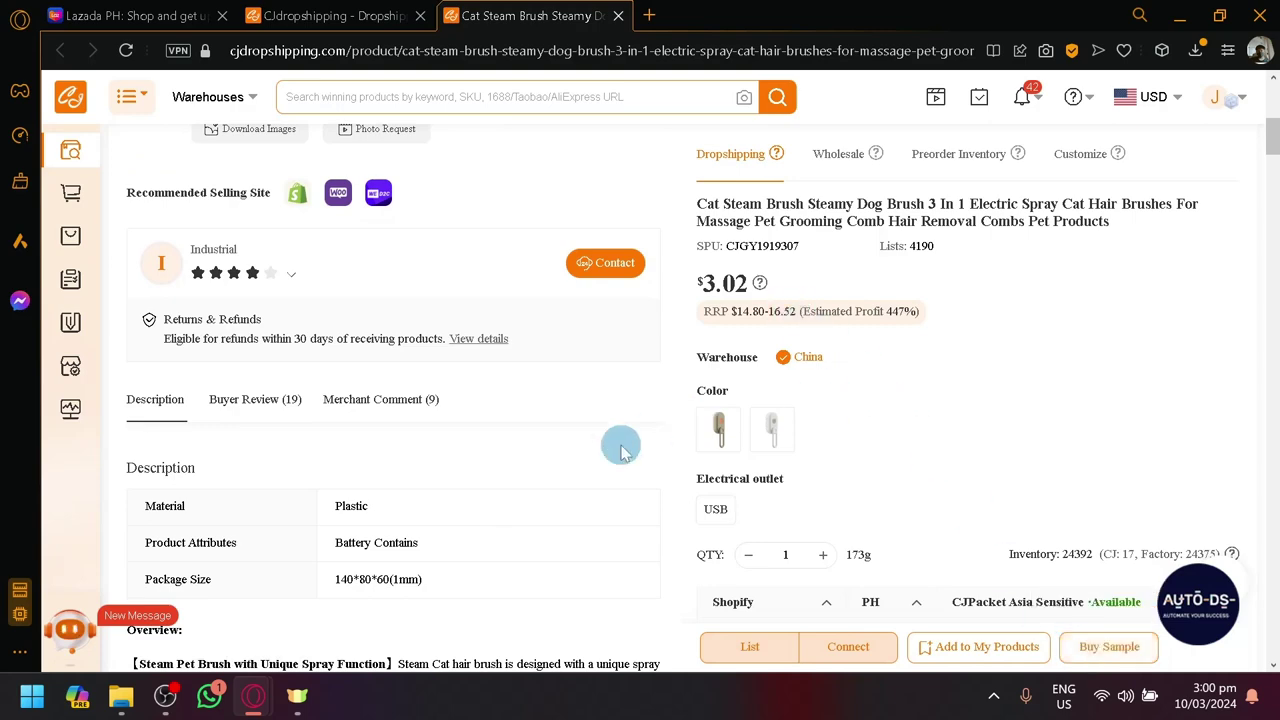
scroll(620, 450, up, 5)
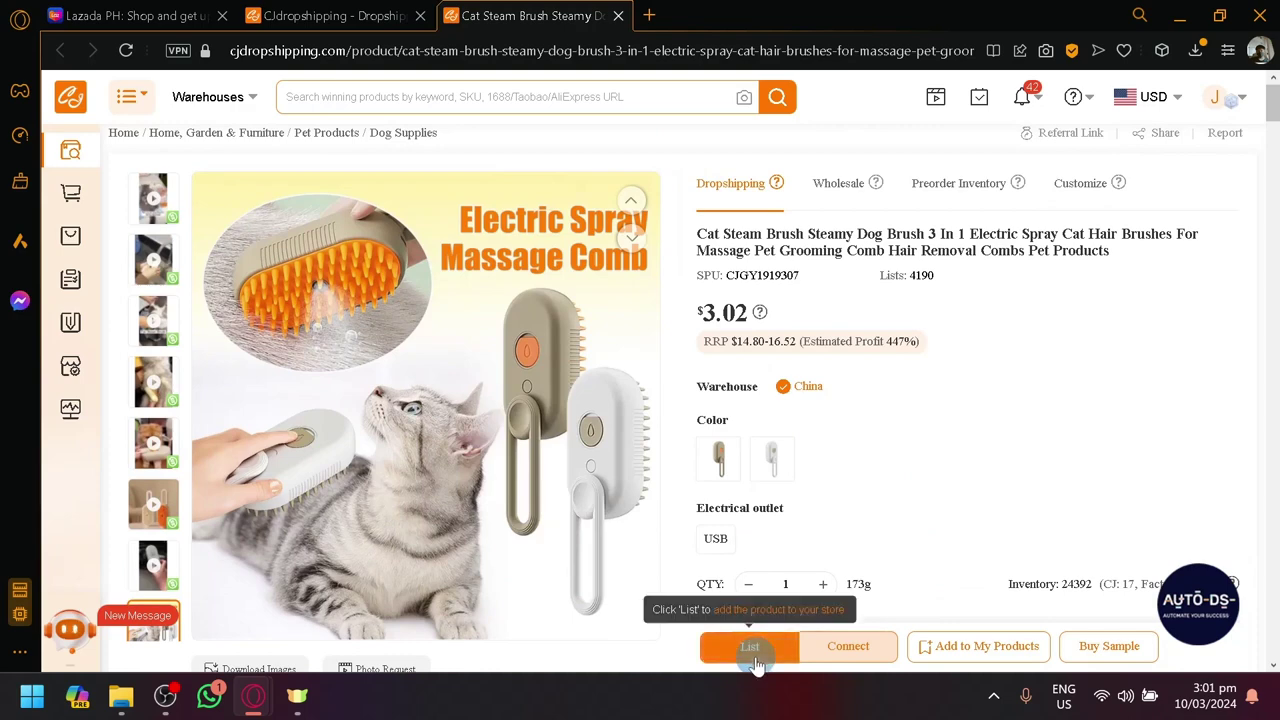
mouse_move(86, 224)
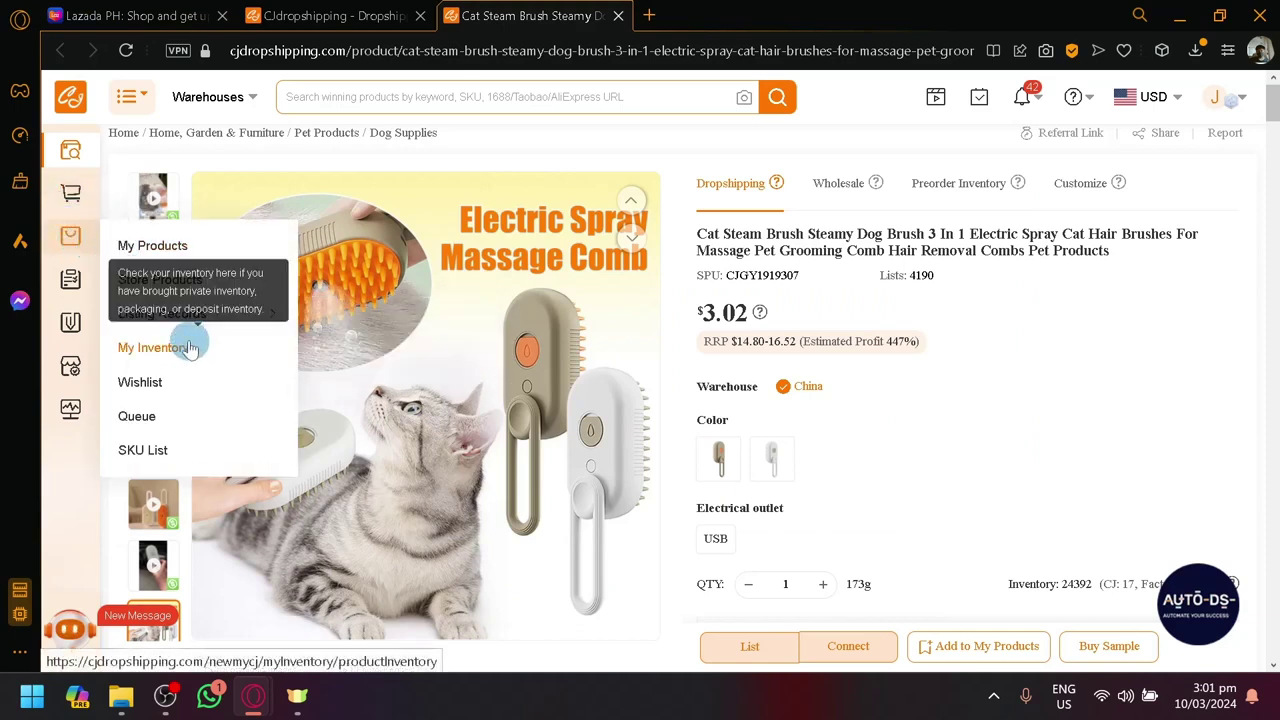
Step: Look over My Inventory and Wishlist in the flyout, then go to the CJ Dropshipping home page
mouse_move(178, 310)
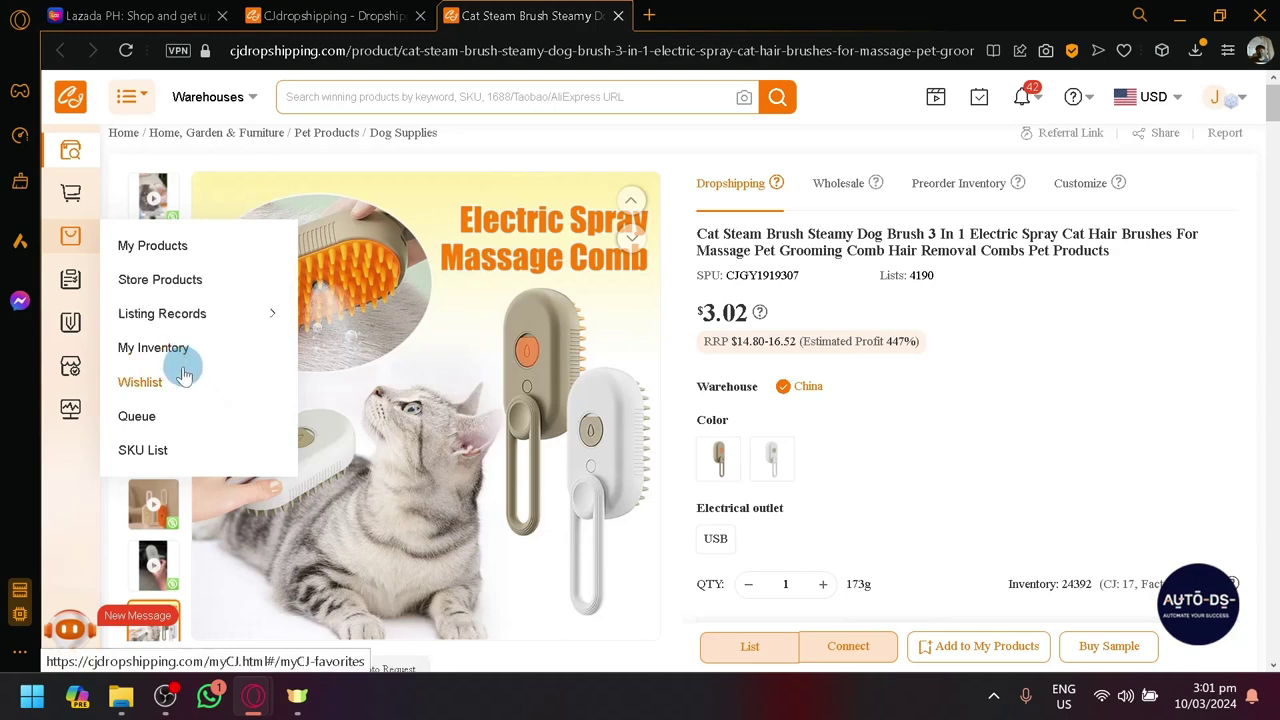
click(153, 195)
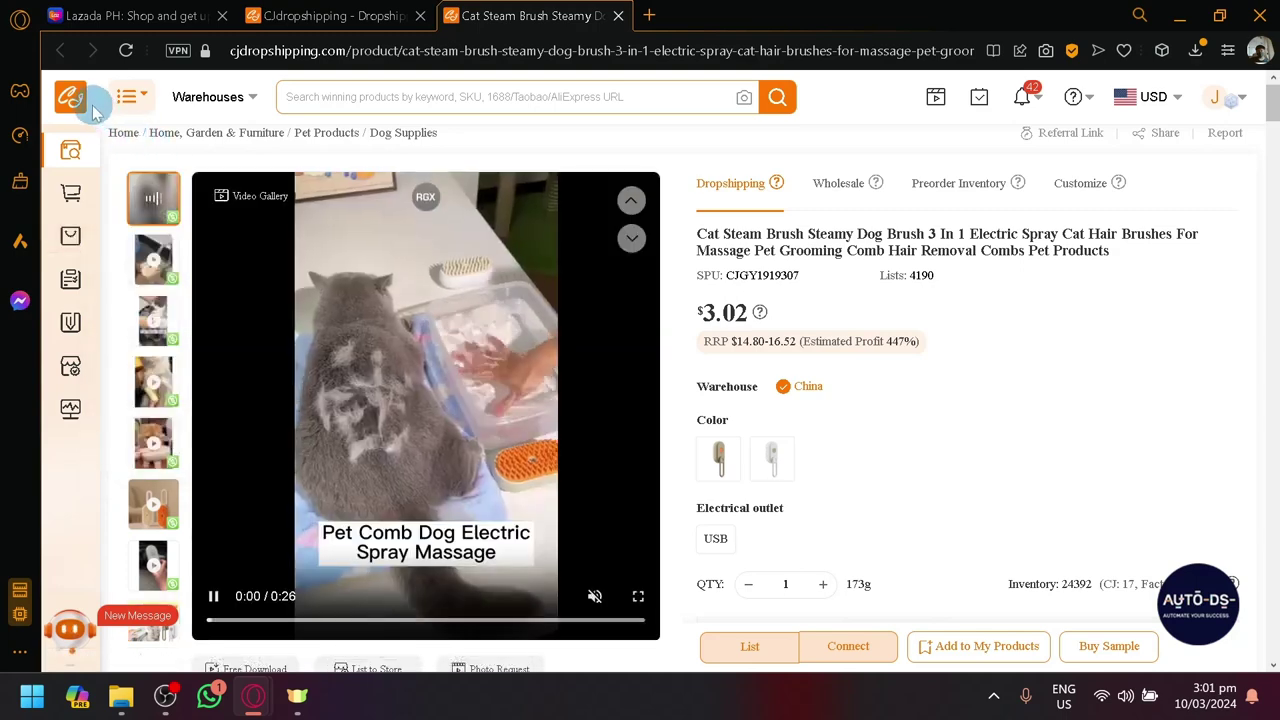
click(86, 104)
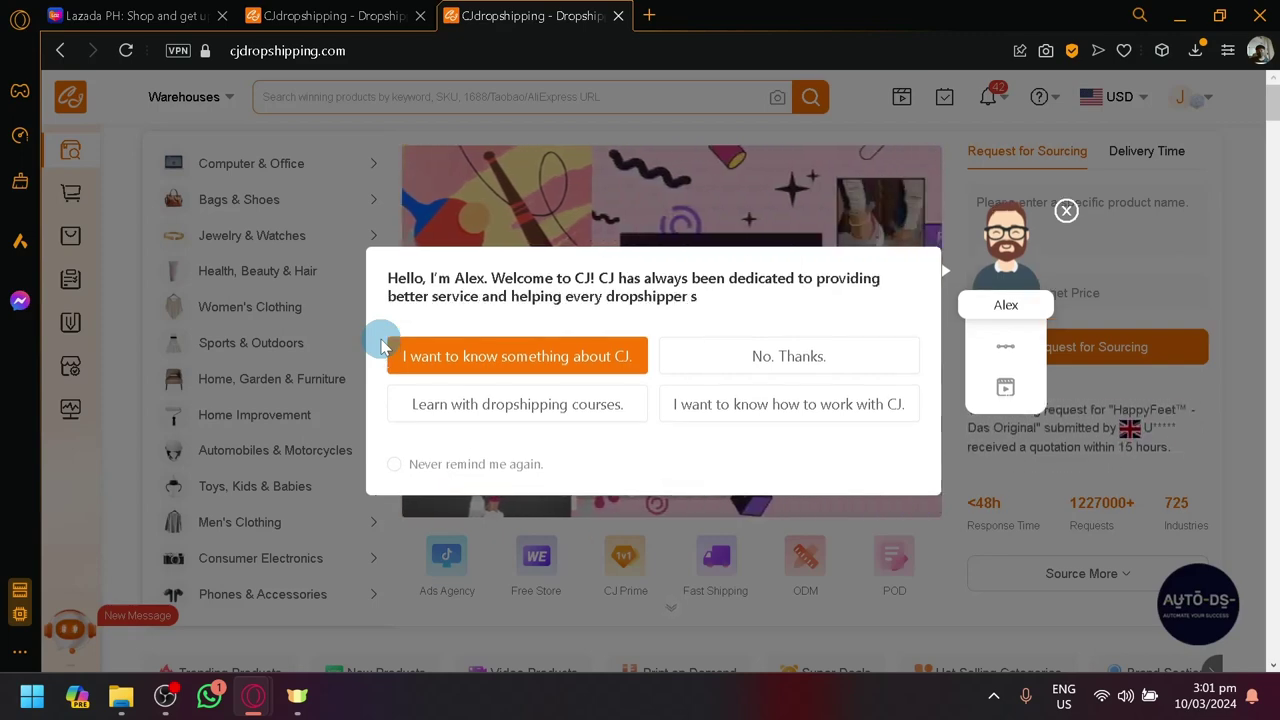
Step: Dismiss CJ's welcome chat and browse the Lazada home page with its LazMall banner and flash sale
click(1066, 202)
click(130, 15)
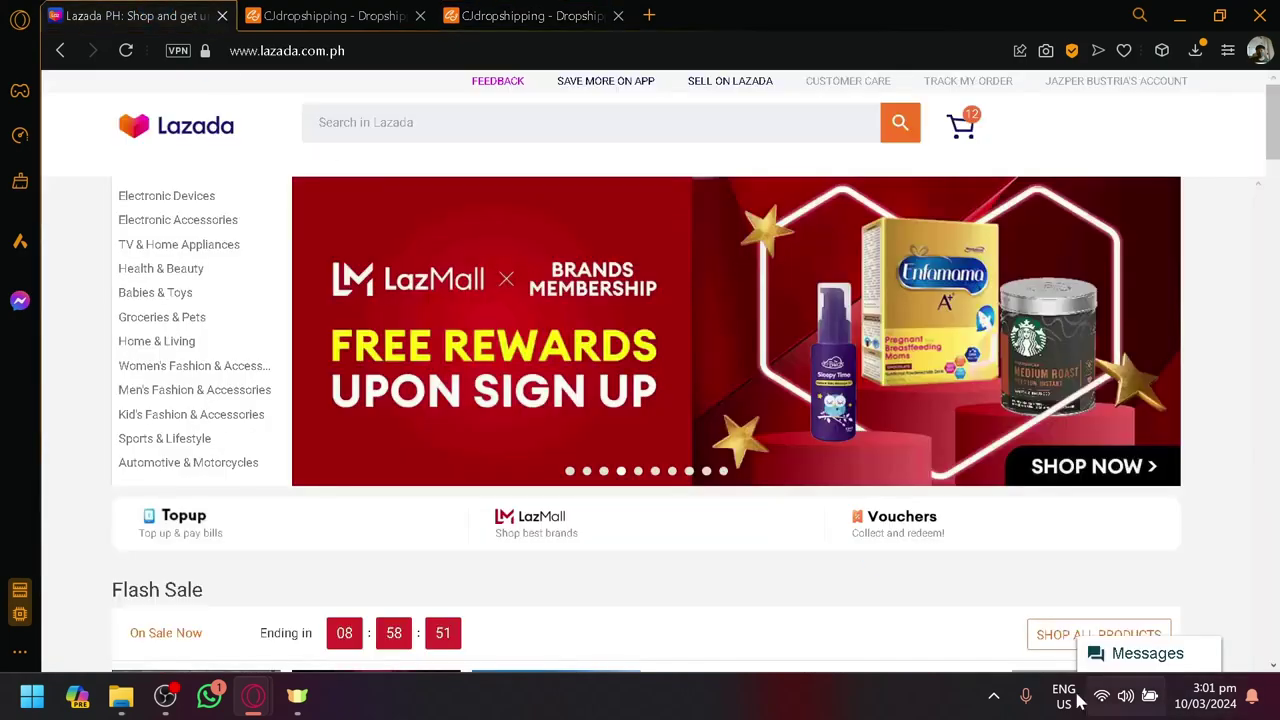
scroll(603, 420, down, 8)
scroll(580, 423, down, 3)
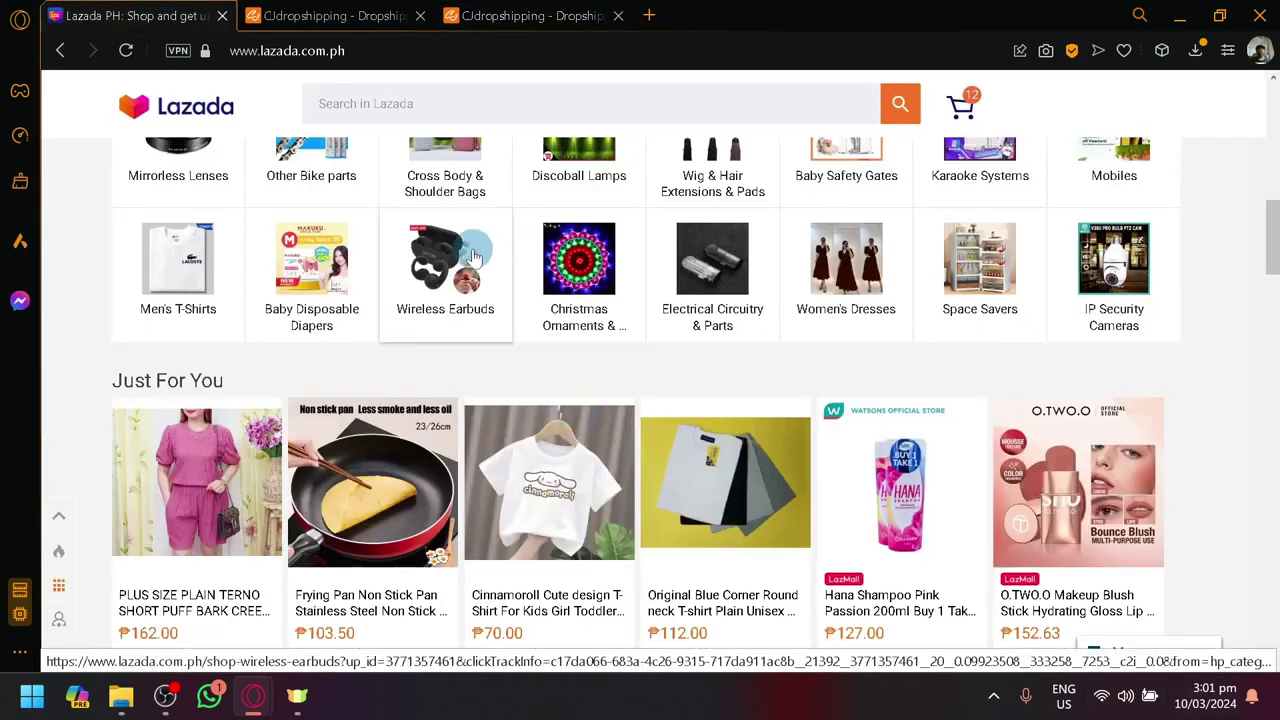
scroll(543, 316, up, 4)
scroll(541, 316, up, 4)
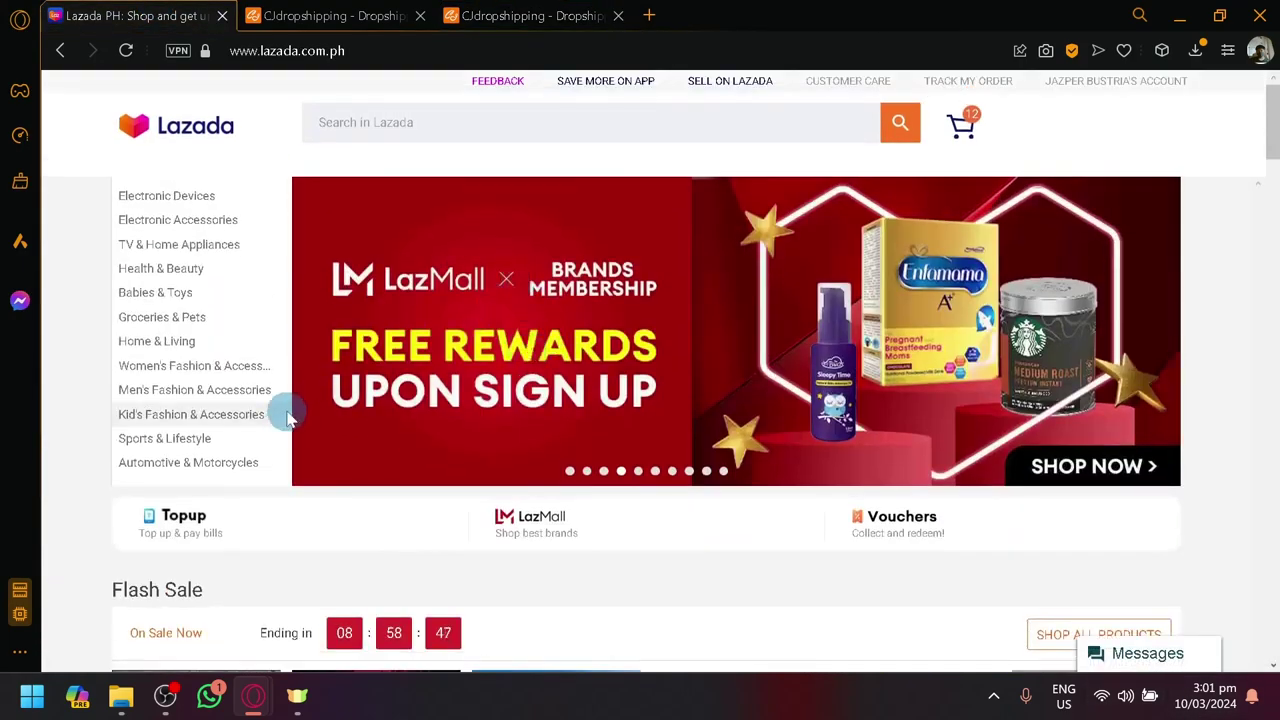